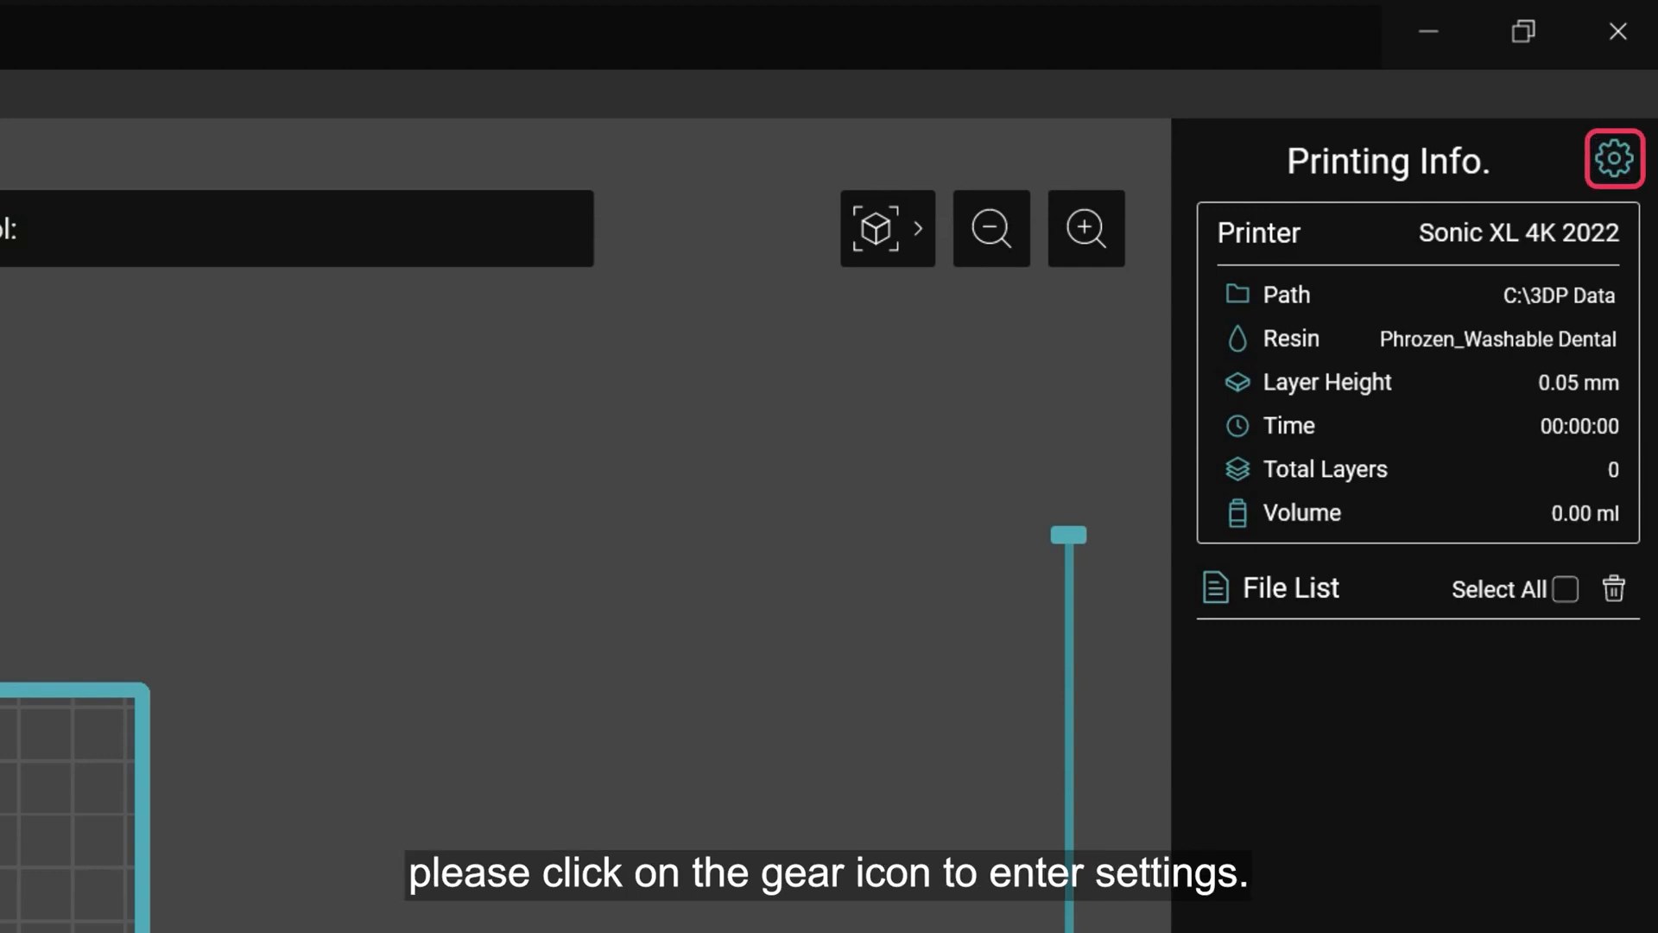
Open the slicer settings and view the machine and print parameters for the Sonic XL 4K 2022.
{"action": "left_click", "coordinate": [1618, 161]}
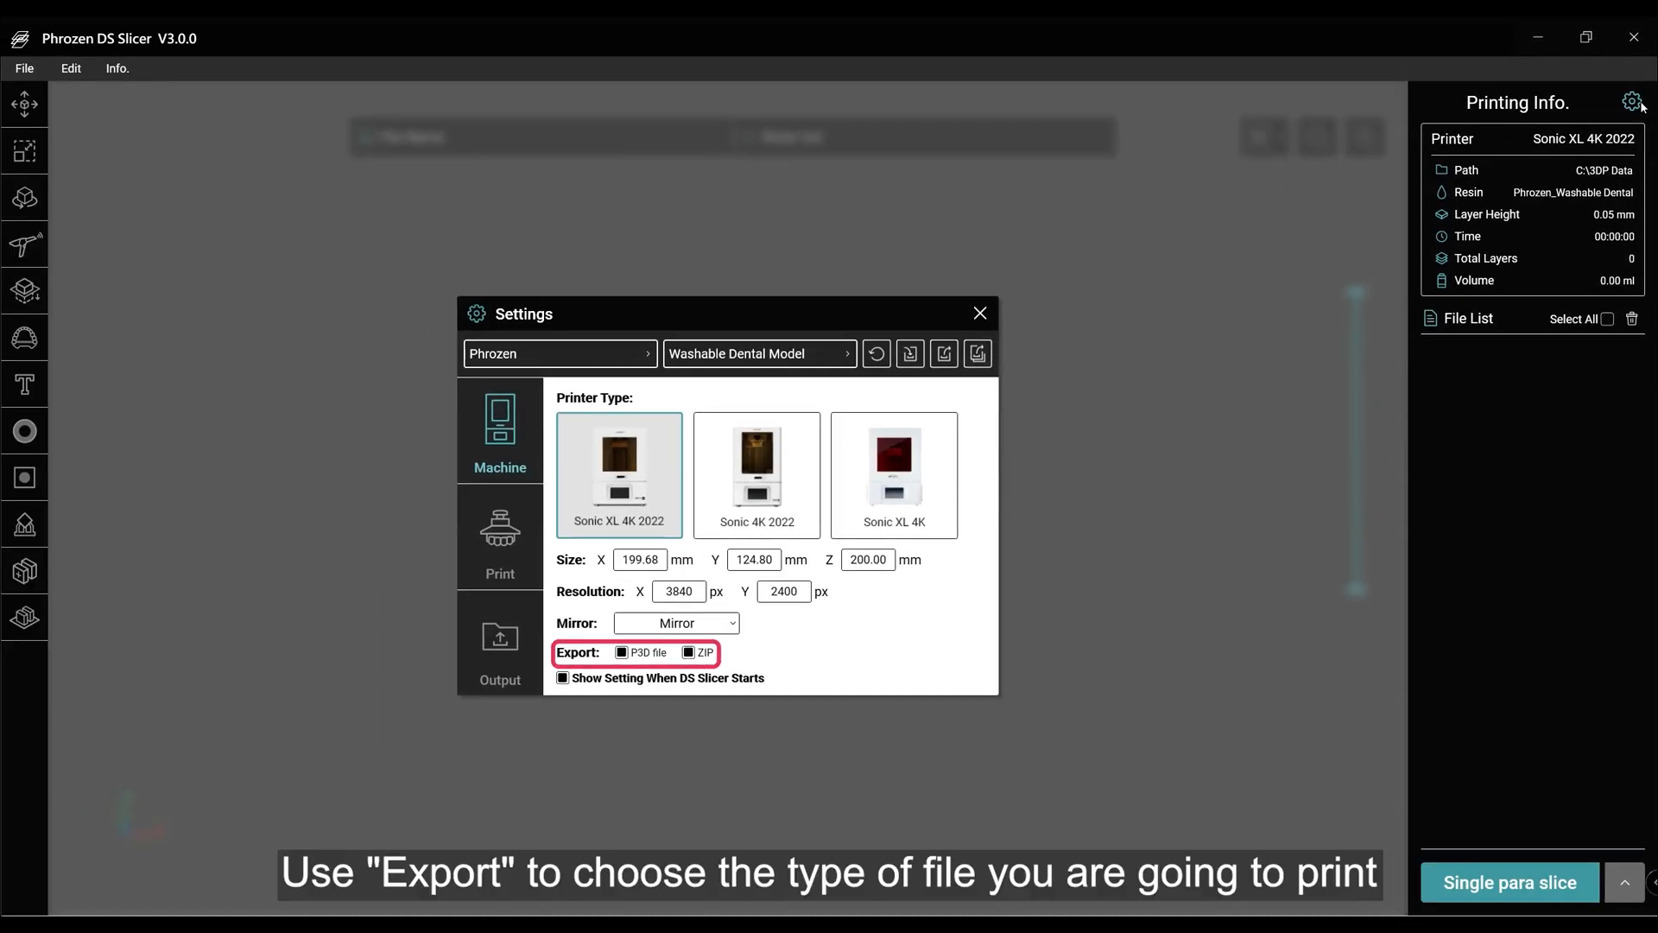
{"action": "left_click", "coordinate": [506, 559]}
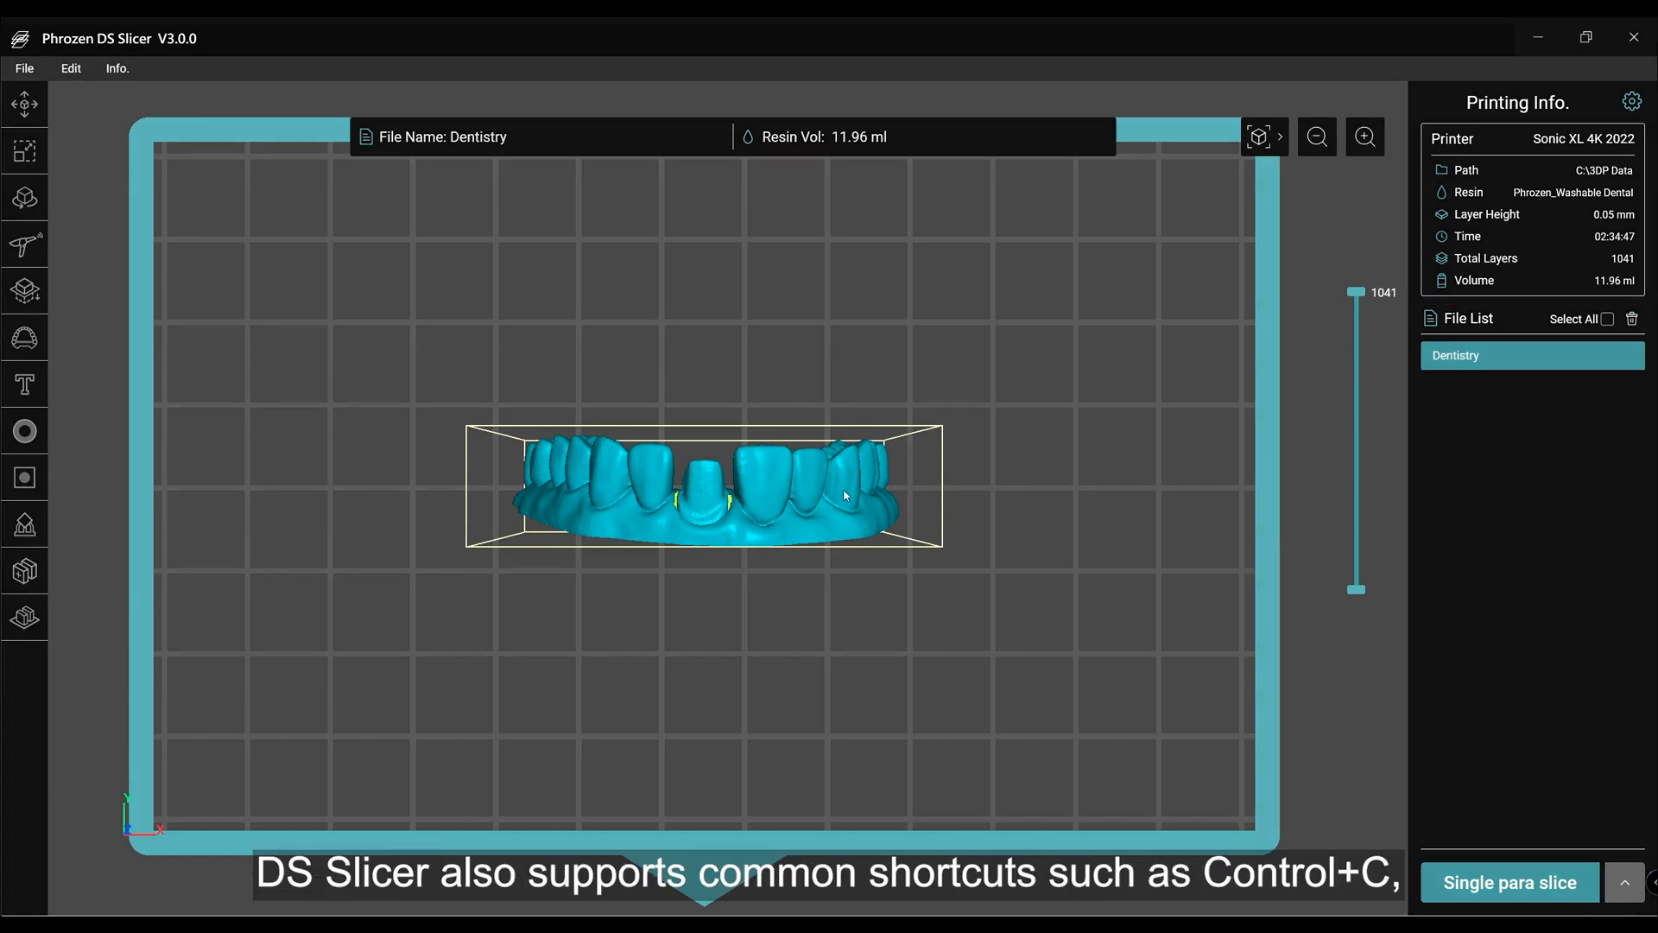
Duplicate the Dentistry model on the build plate by copying and pasting it.
{"action": "scroll", "coordinate": [955, 537], "scroll_direction": "down", "scroll_amount": 1}
{"action": "right_click_drag", "start_coordinate": [955, 538], "coordinate": [983, 459]}
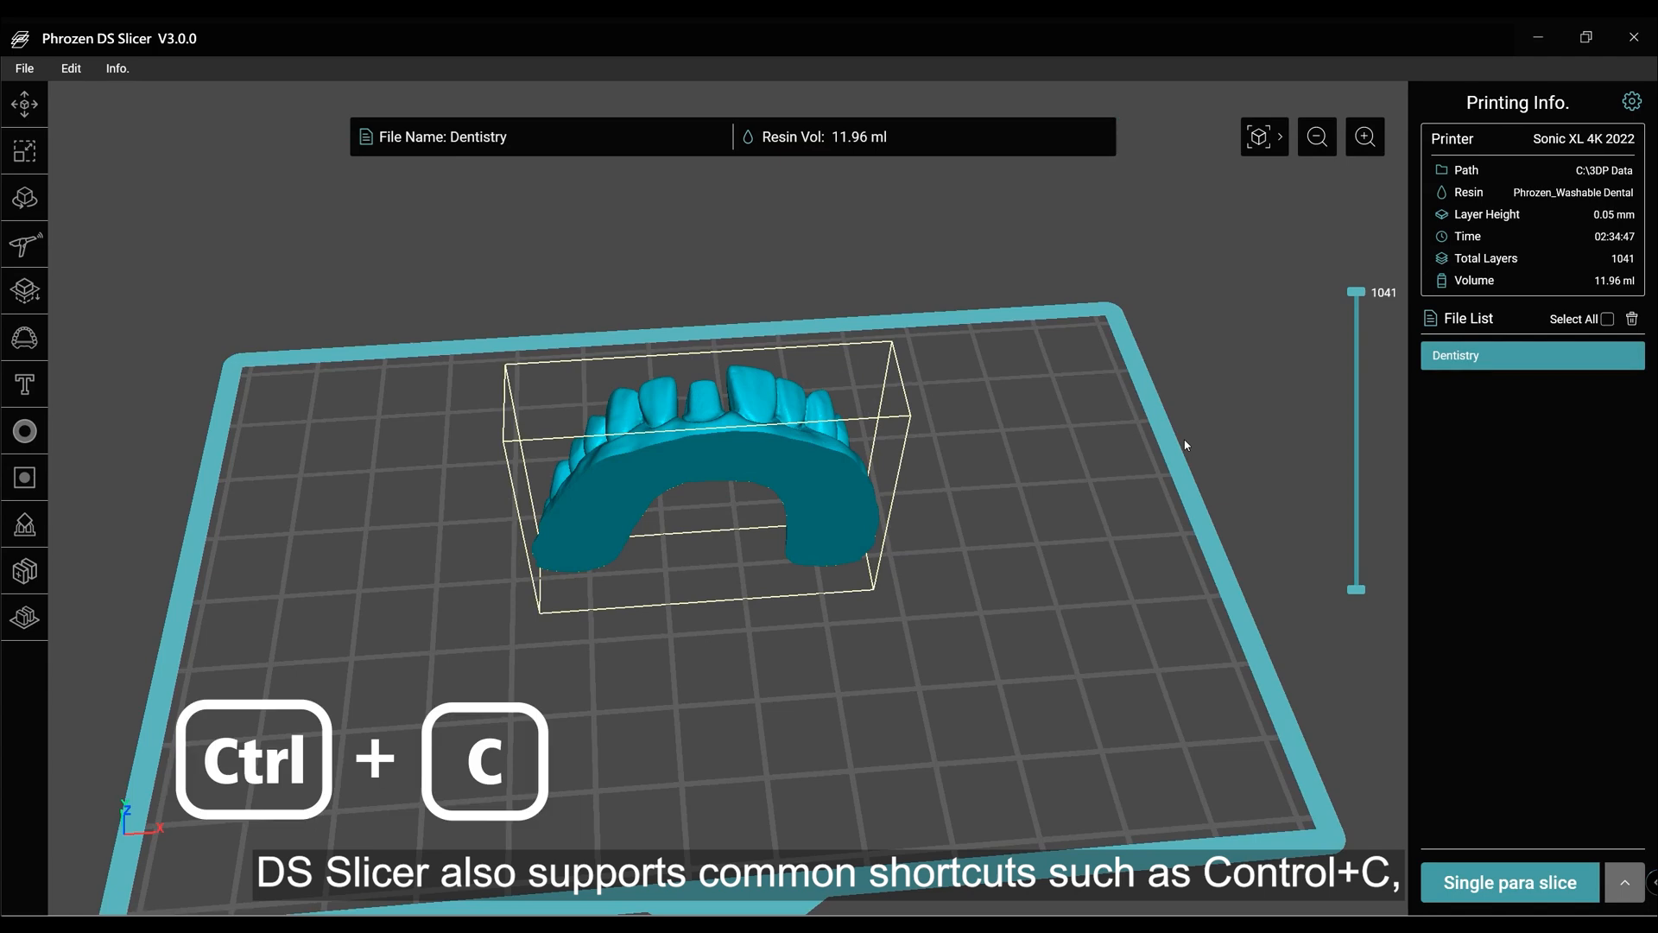
{"action": "key", "text": "ctrl+v"}
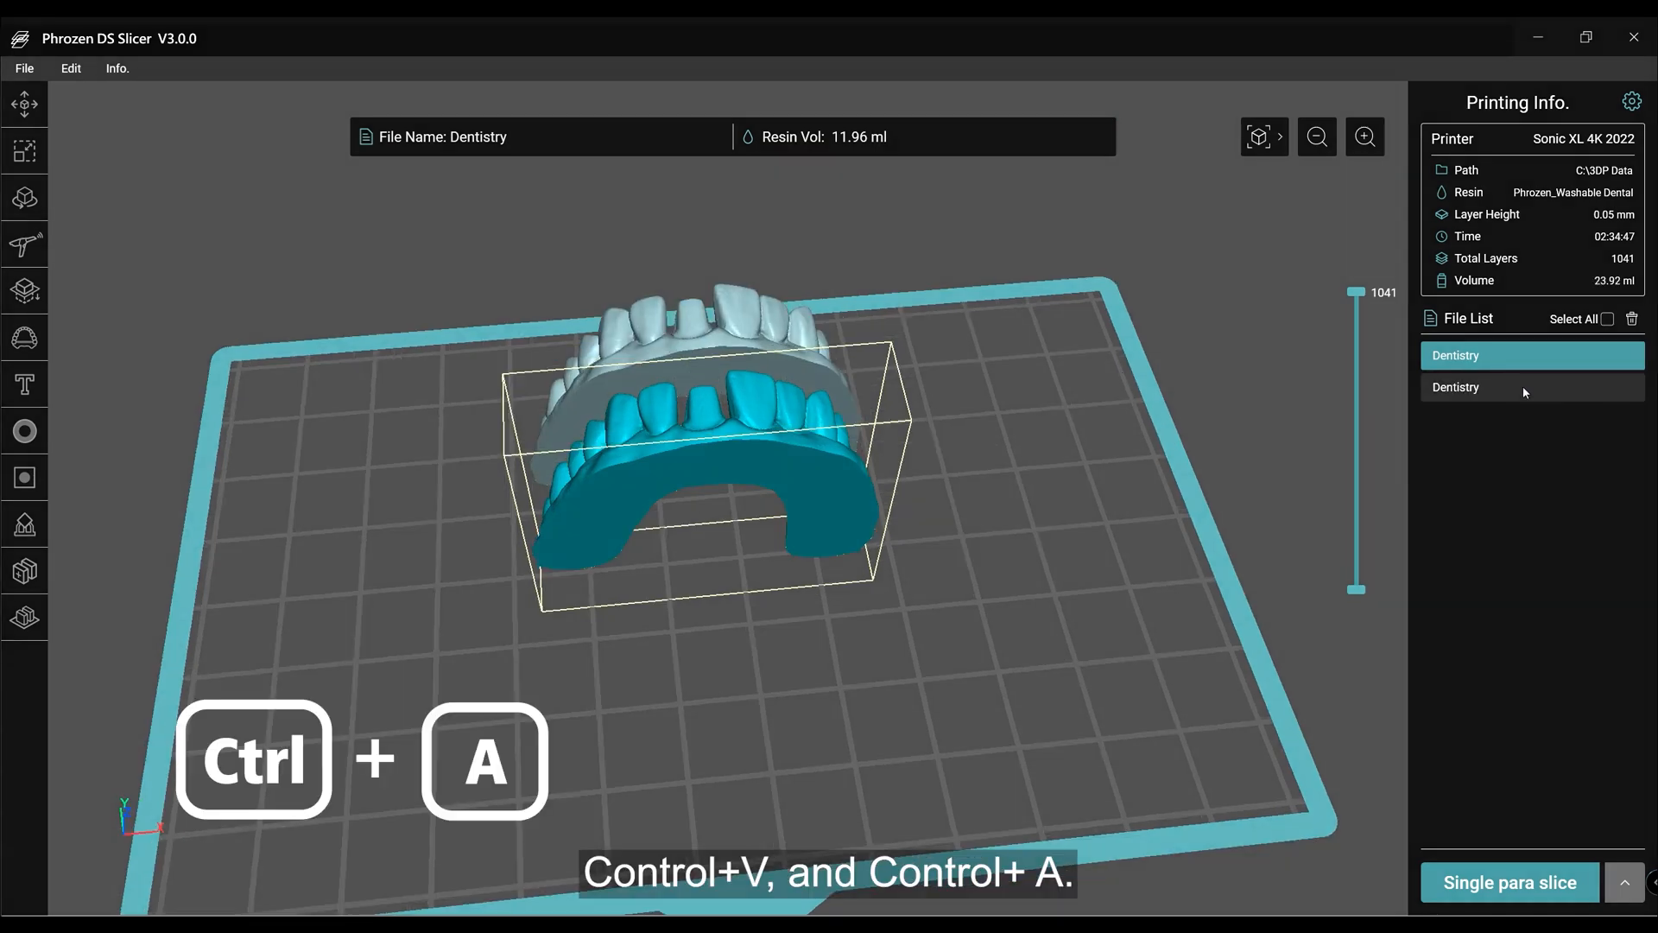
Select all Dentistry models and delete them to start a new project.
{"action": "key", "text": "ctrl+a"}
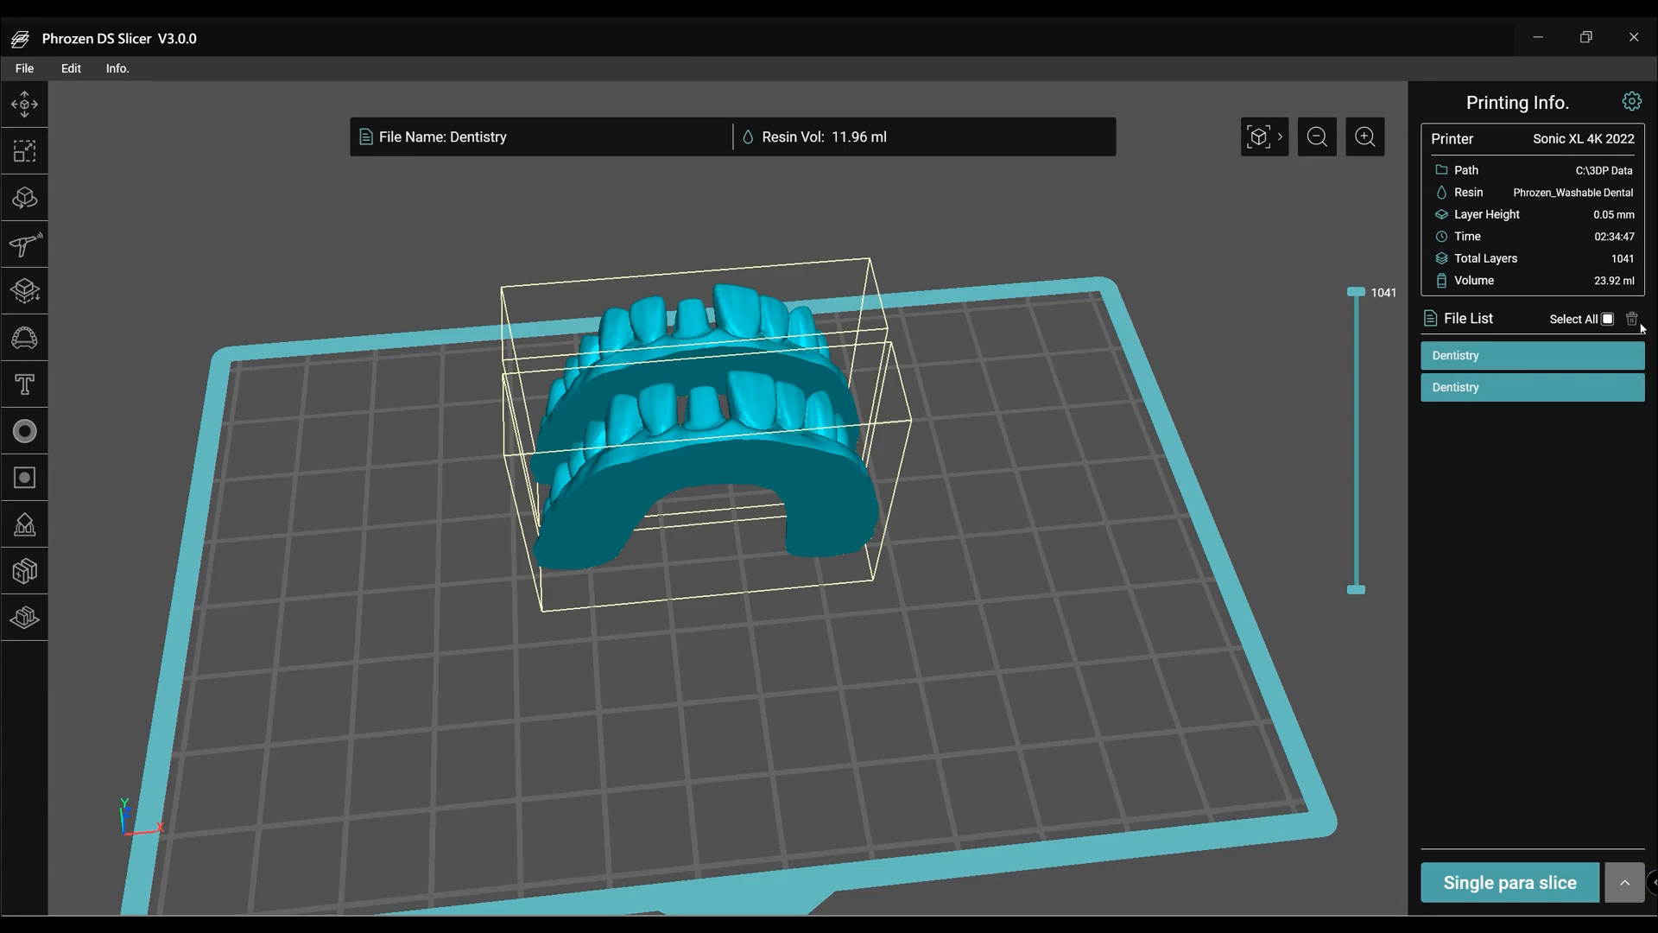
{"action": "left_click", "coordinate": [1638, 358]}
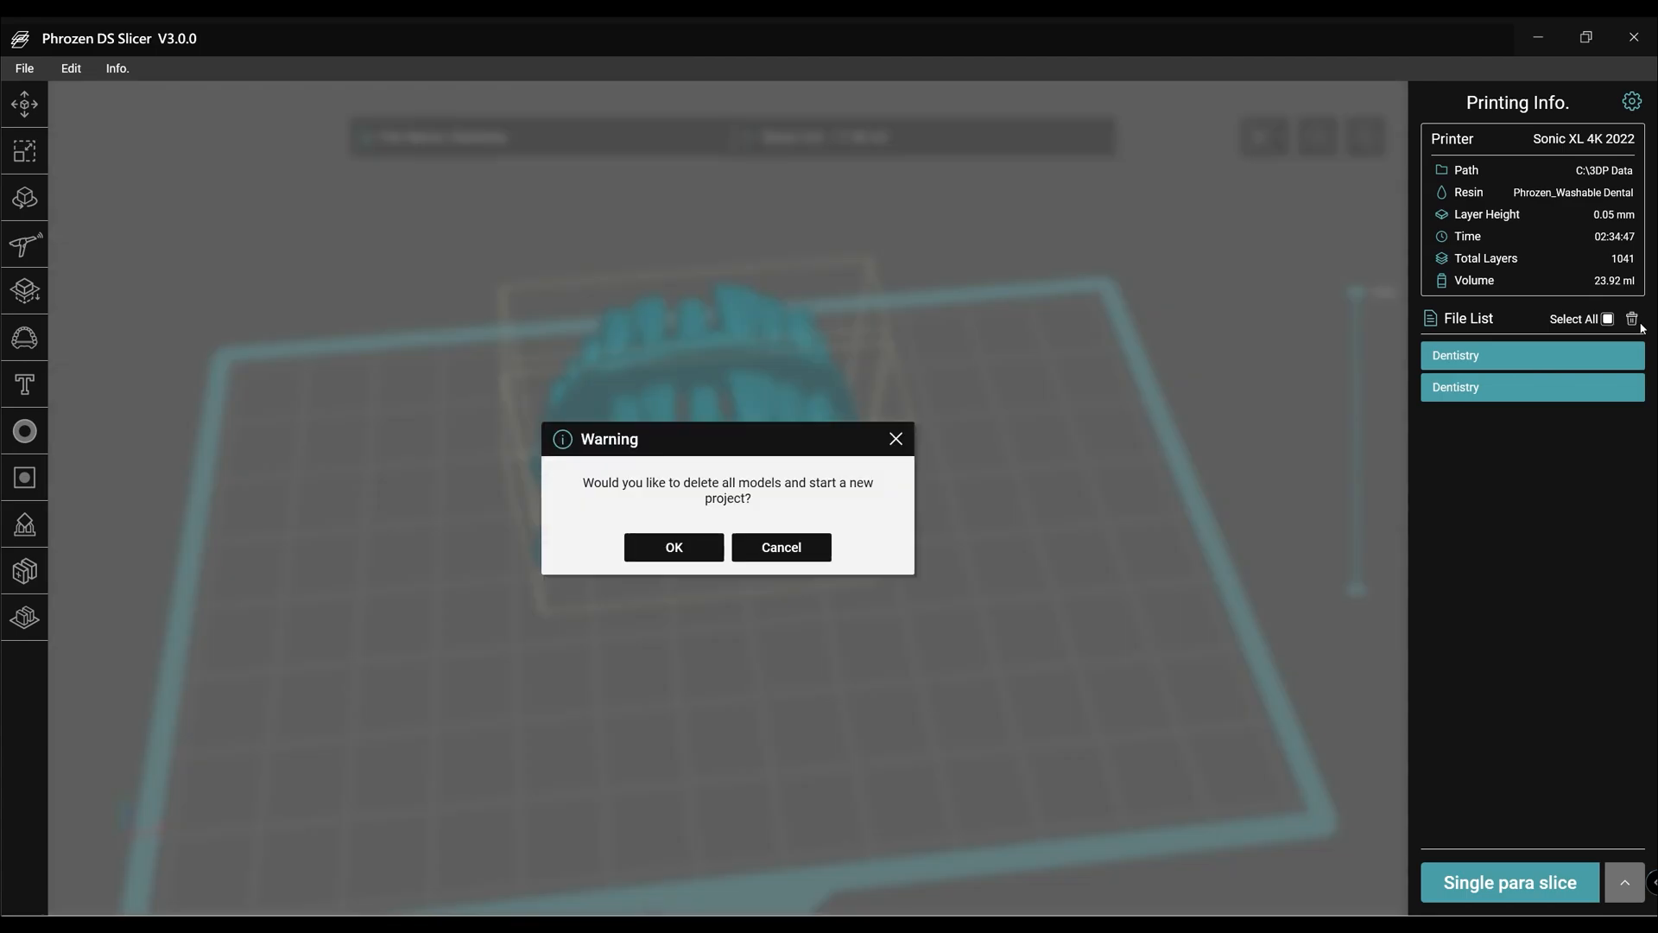
{"action": "left_click", "coordinate": [671, 550]}
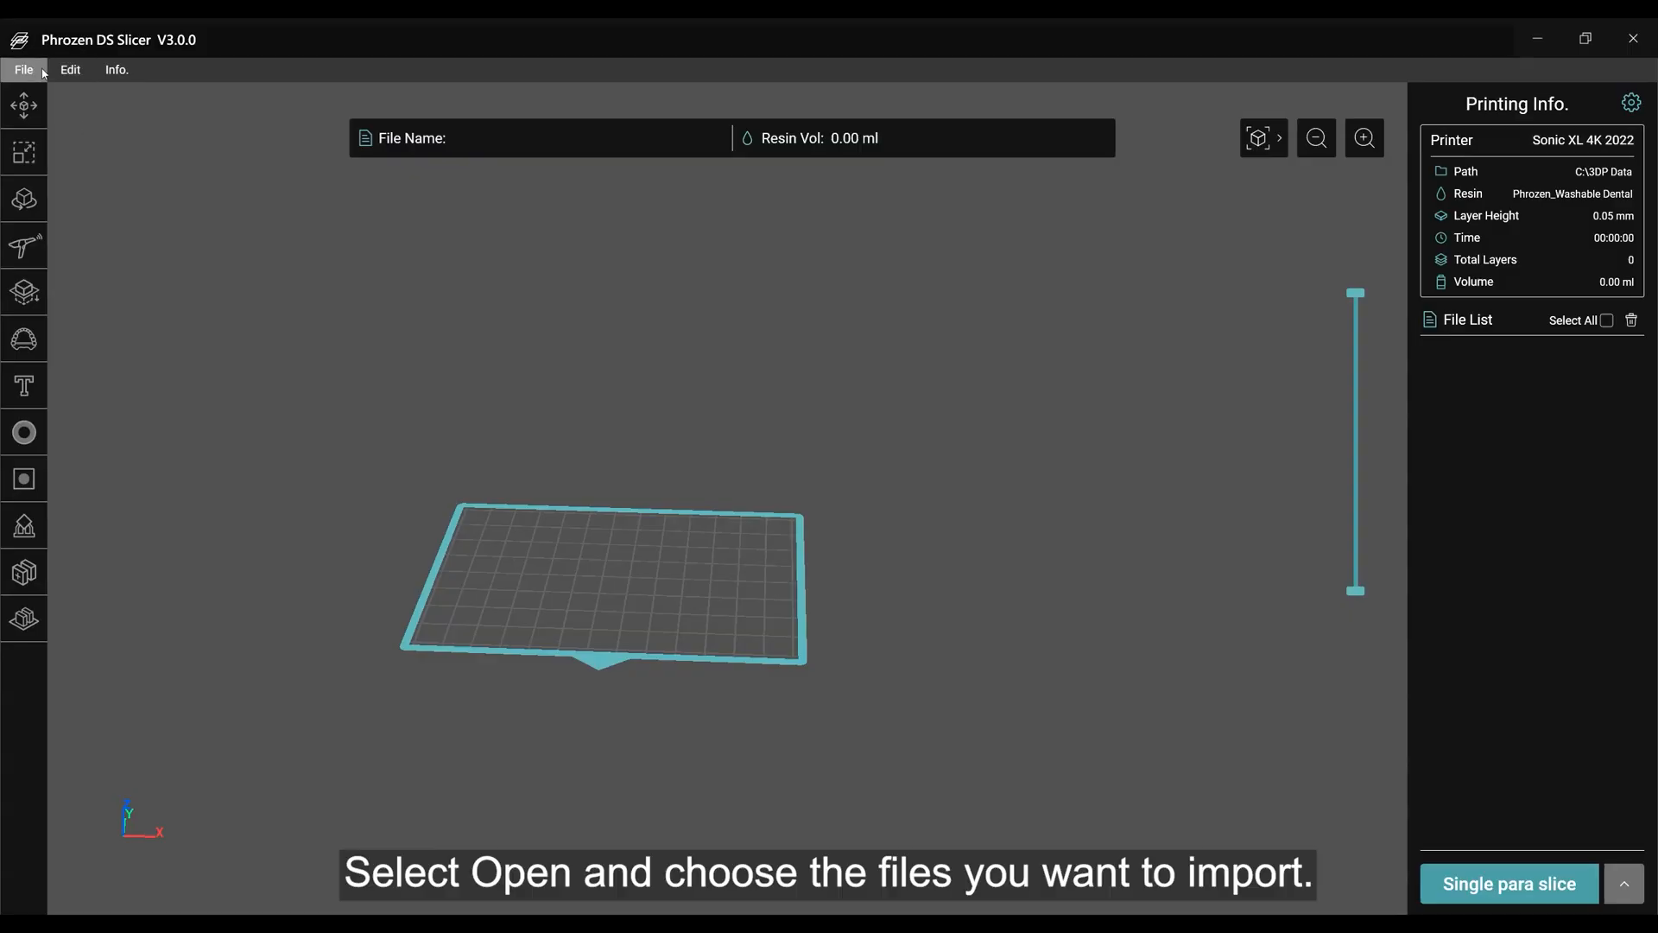
Open the model file "frozen print model.stl" from disk.
{"action": "left_click", "coordinate": [24, 70]}
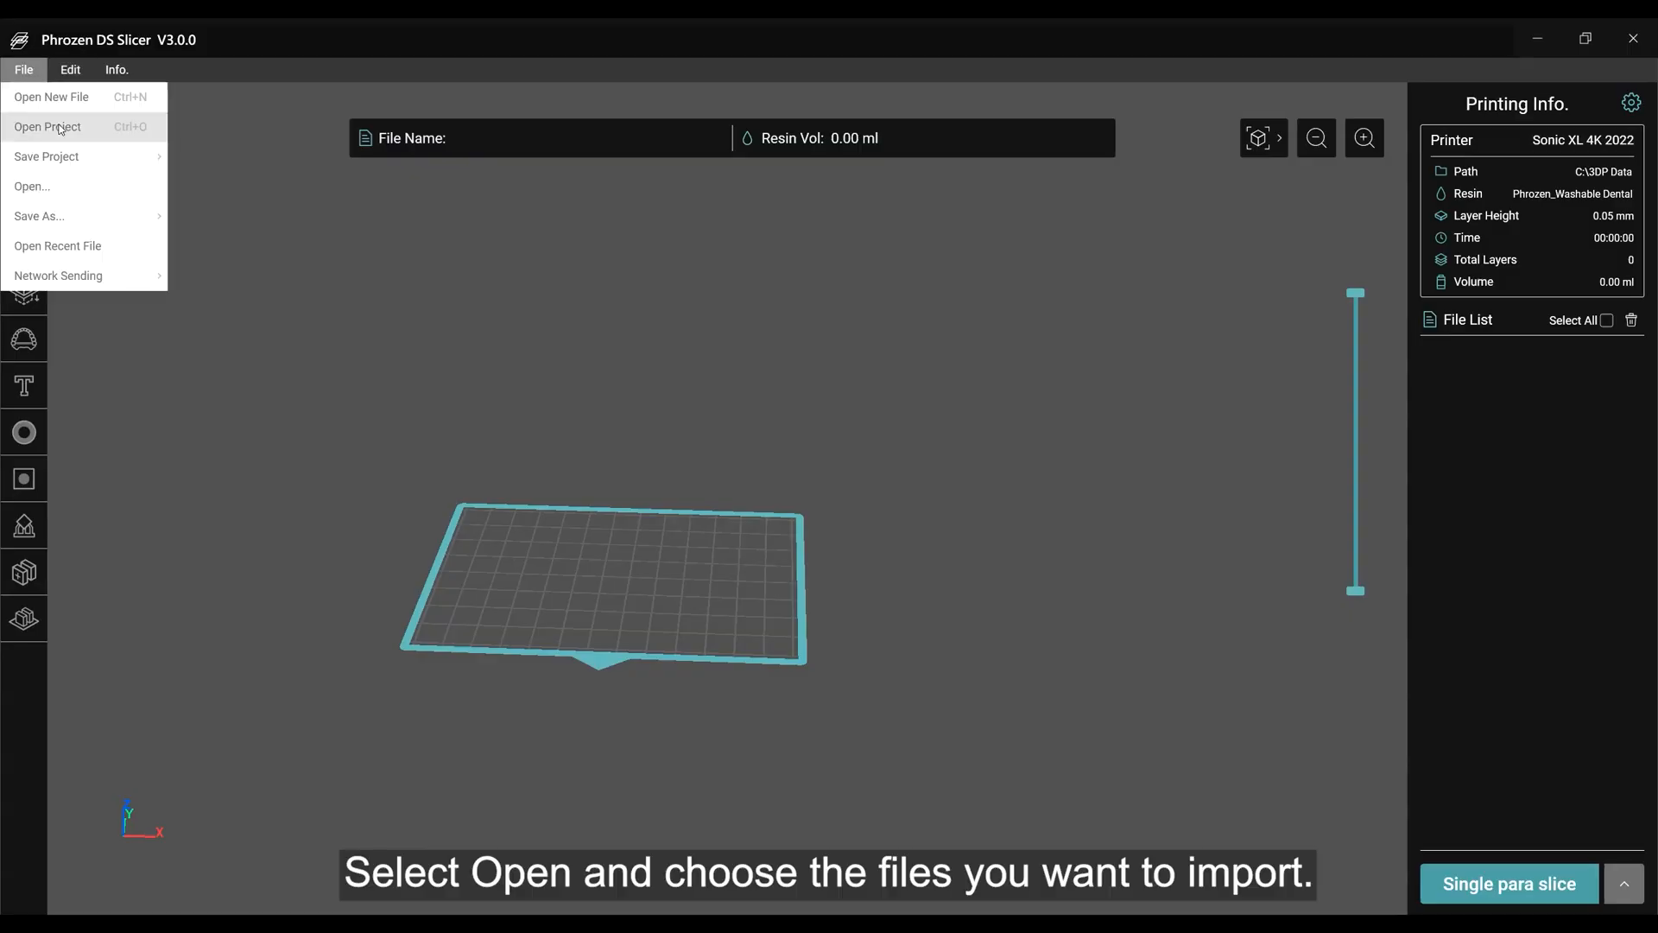
{"action": "left_click", "coordinate": [82, 196]}
{"action": "left_click", "coordinate": [660, 302]}
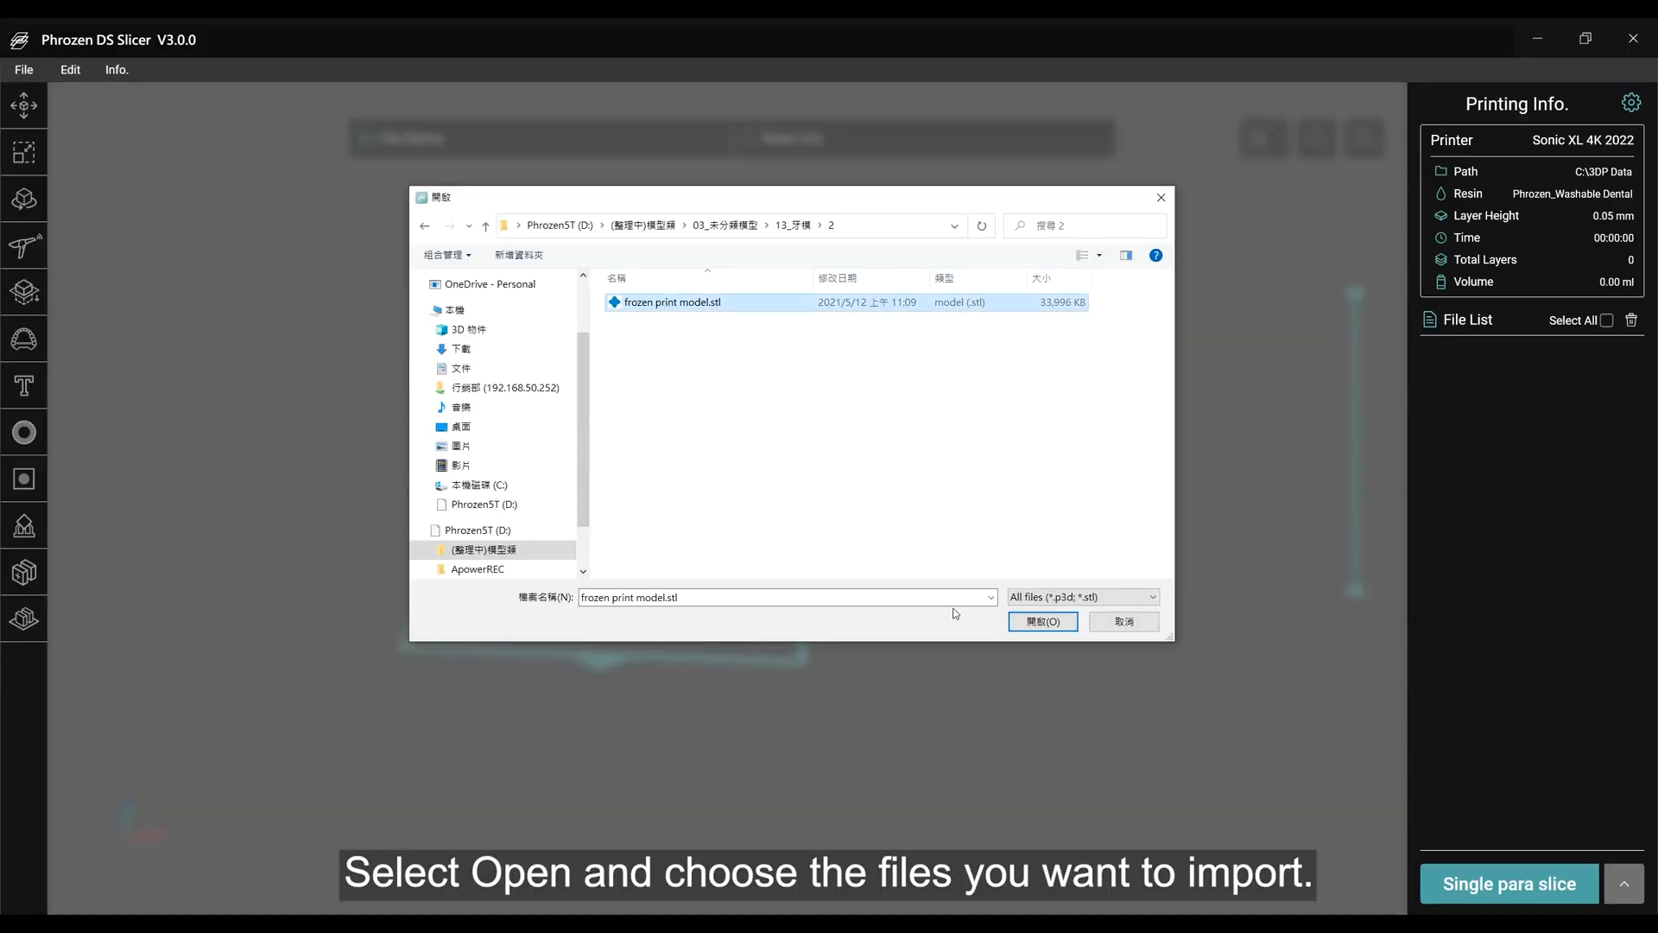
{"action": "left_click", "coordinate": [1043, 621]}
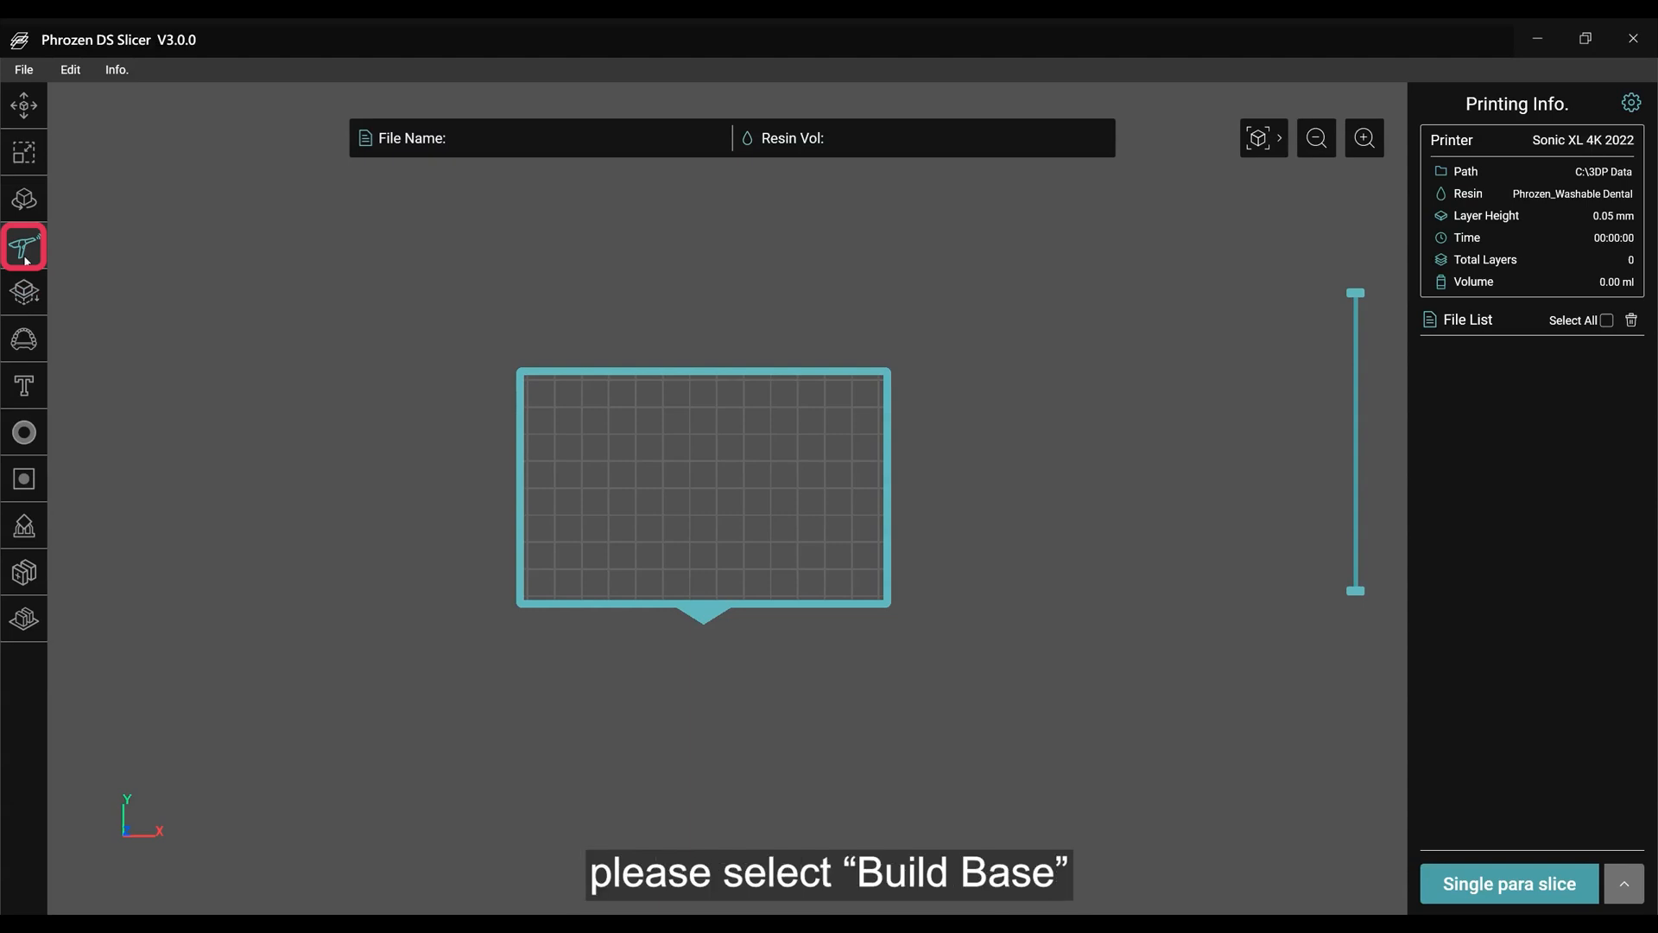
Import the dental scan file "2" with Build Base and accept its orientation.
{"action": "left_click", "coordinate": [22, 252]}
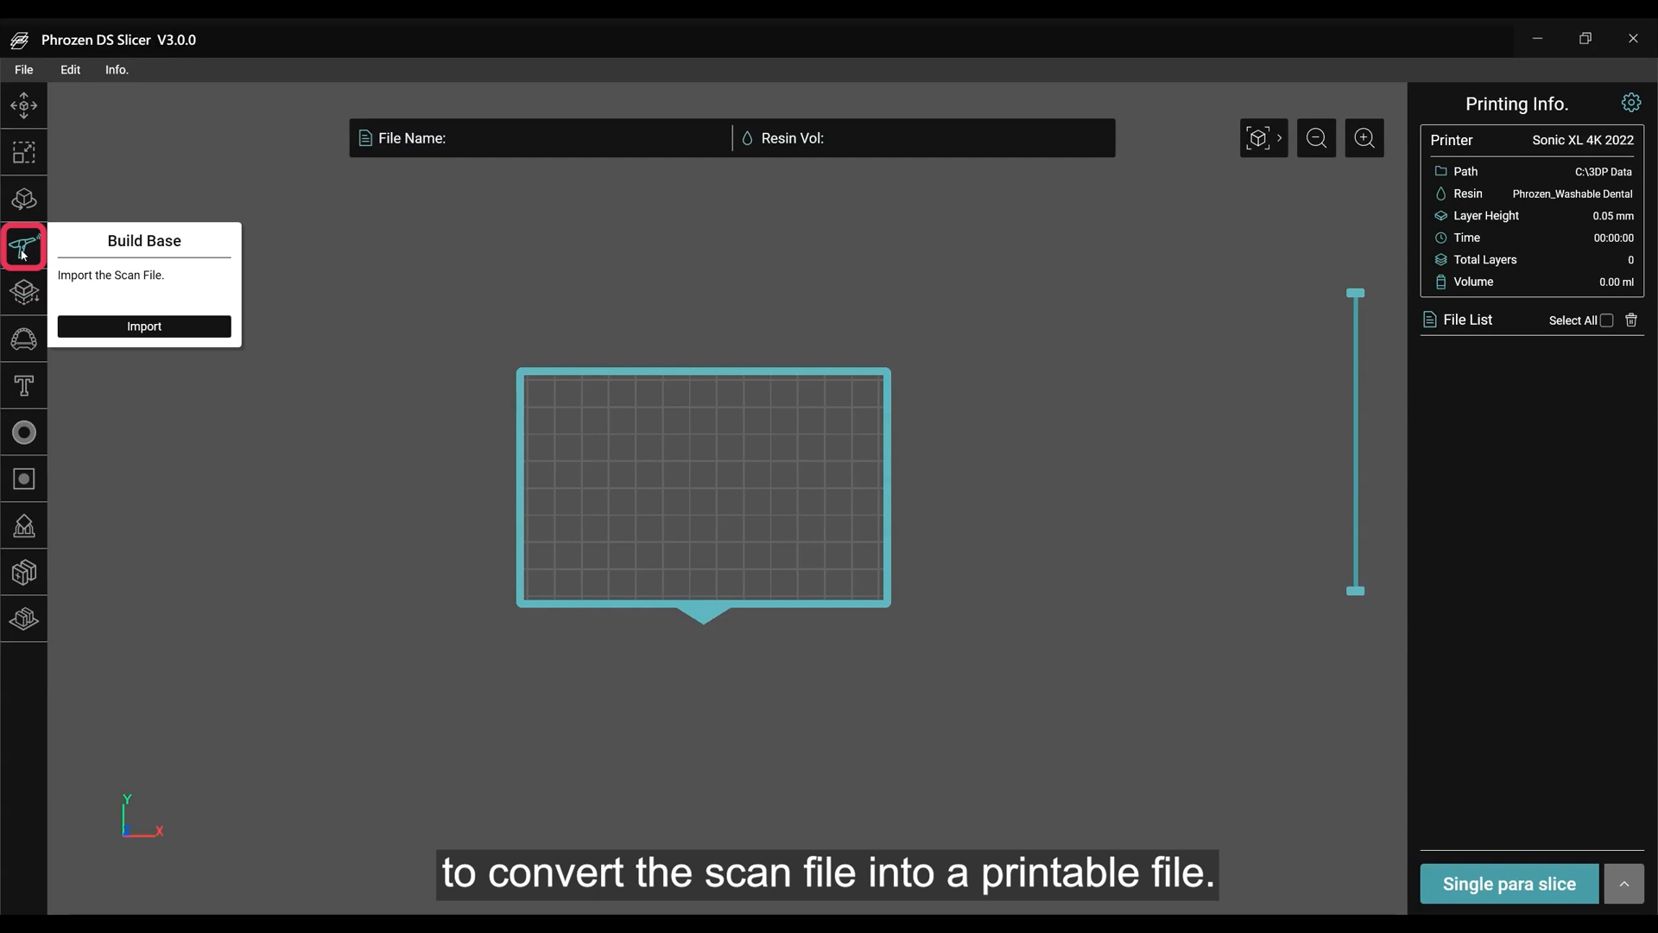
{"action": "left_click", "coordinate": [145, 326]}
{"action": "left_click", "coordinate": [1042, 624]}
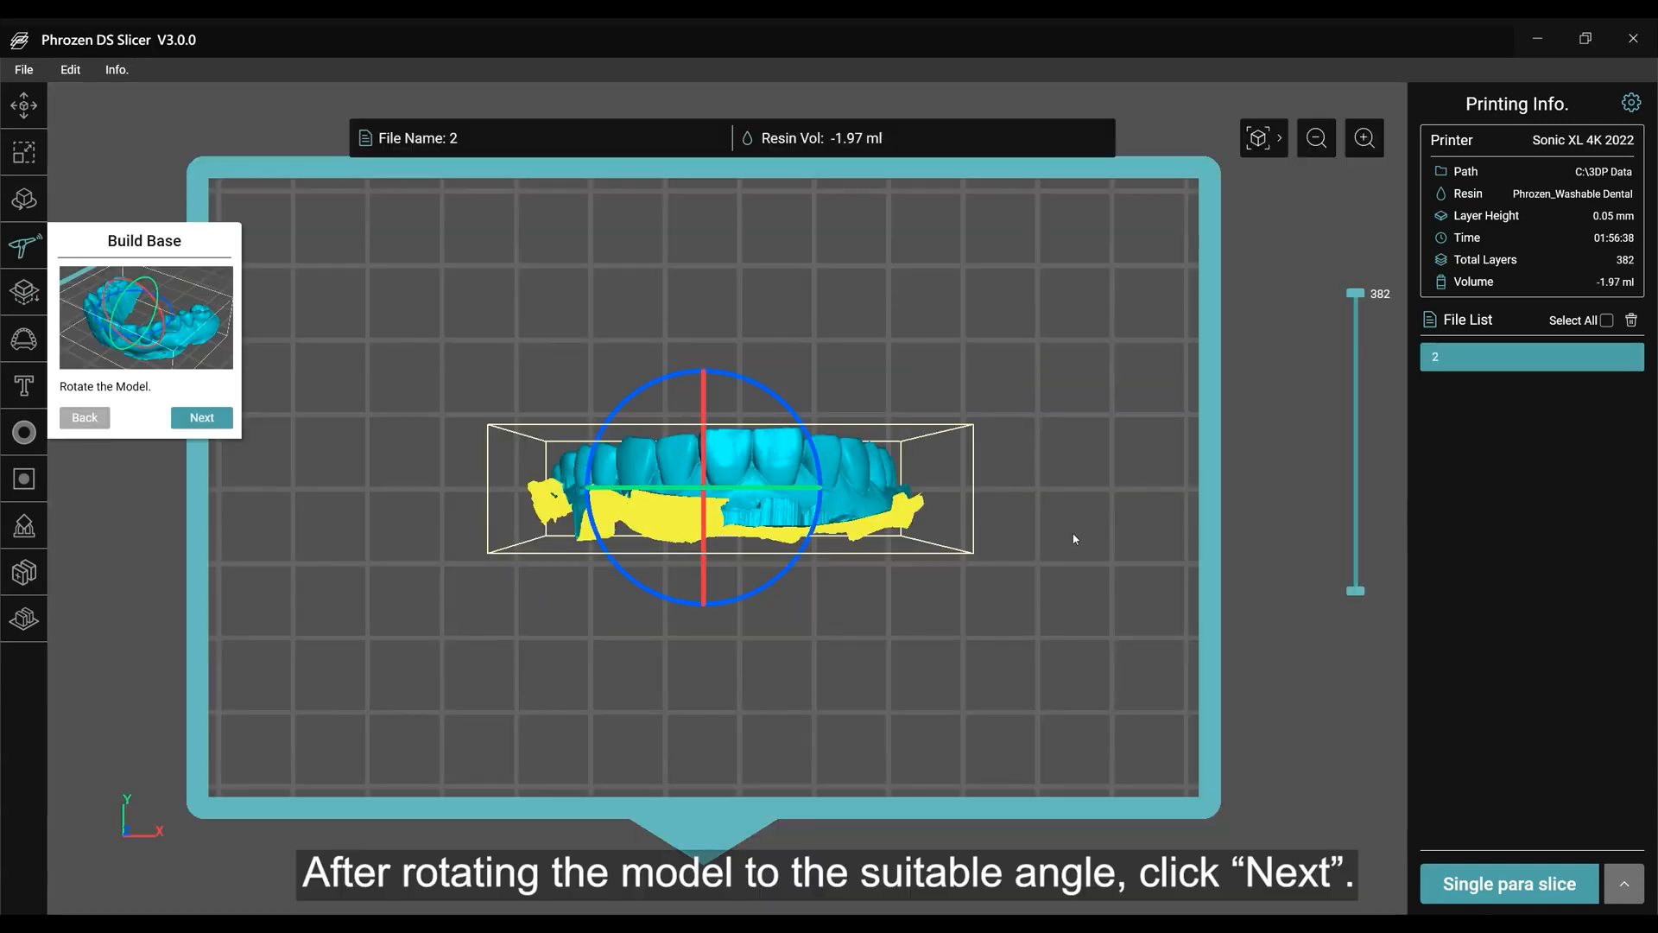
{"action": "left_click_drag", "start_coordinate": [1074, 541], "coordinate": [775, 387]}
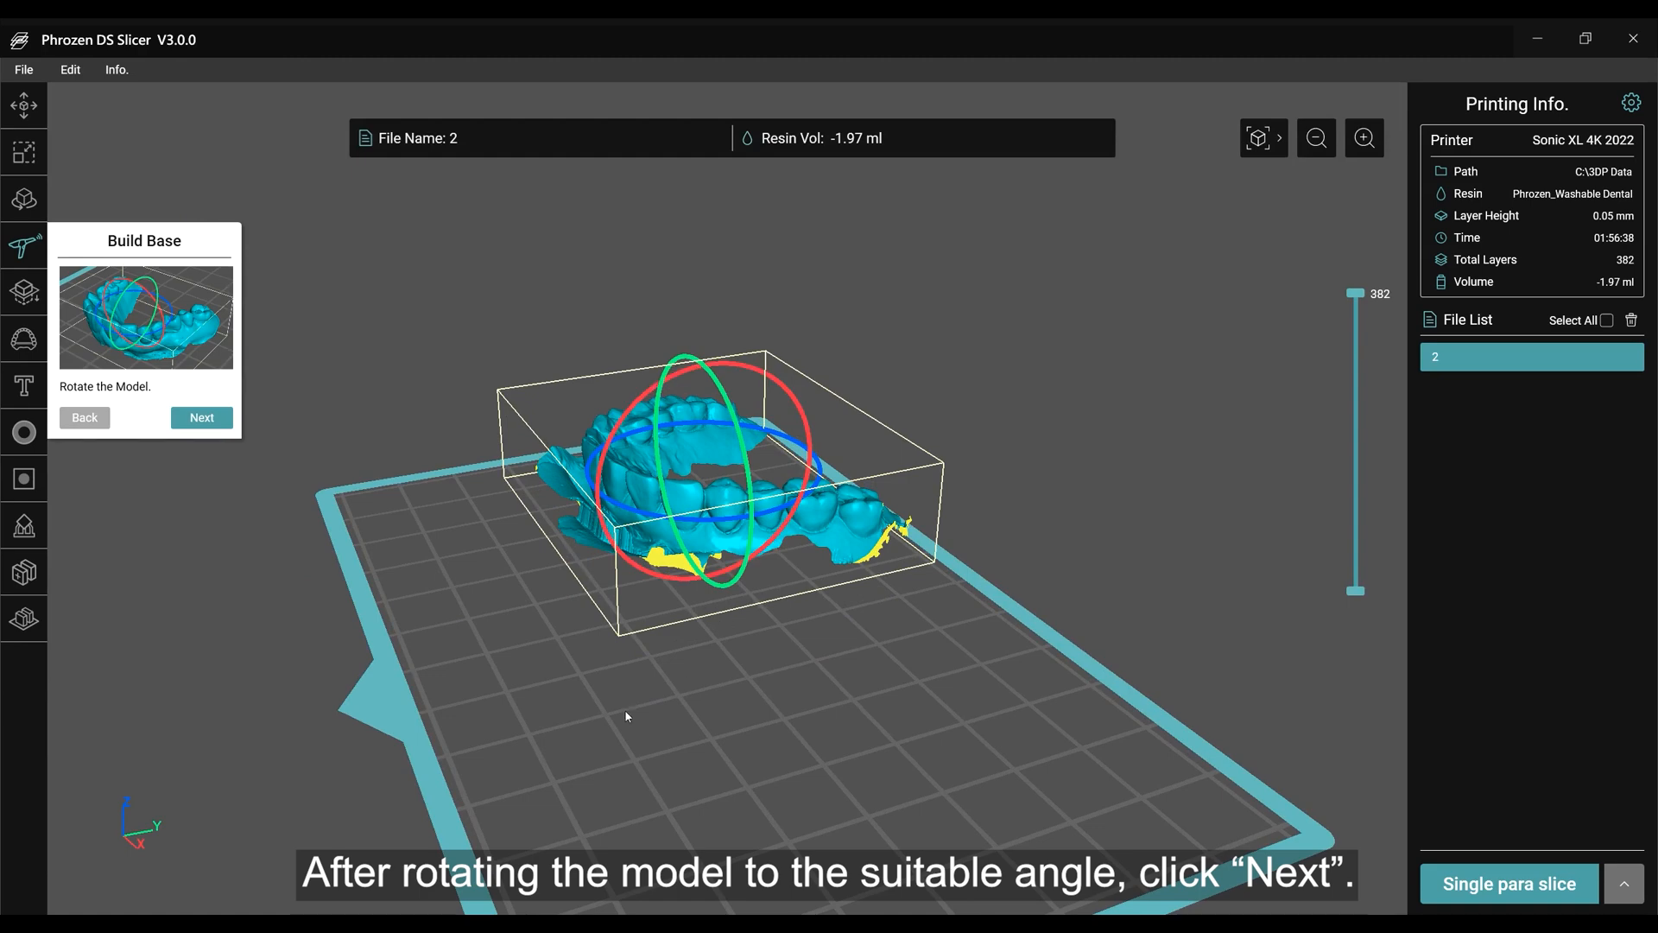
{"action": "left_click", "coordinate": [203, 419]}
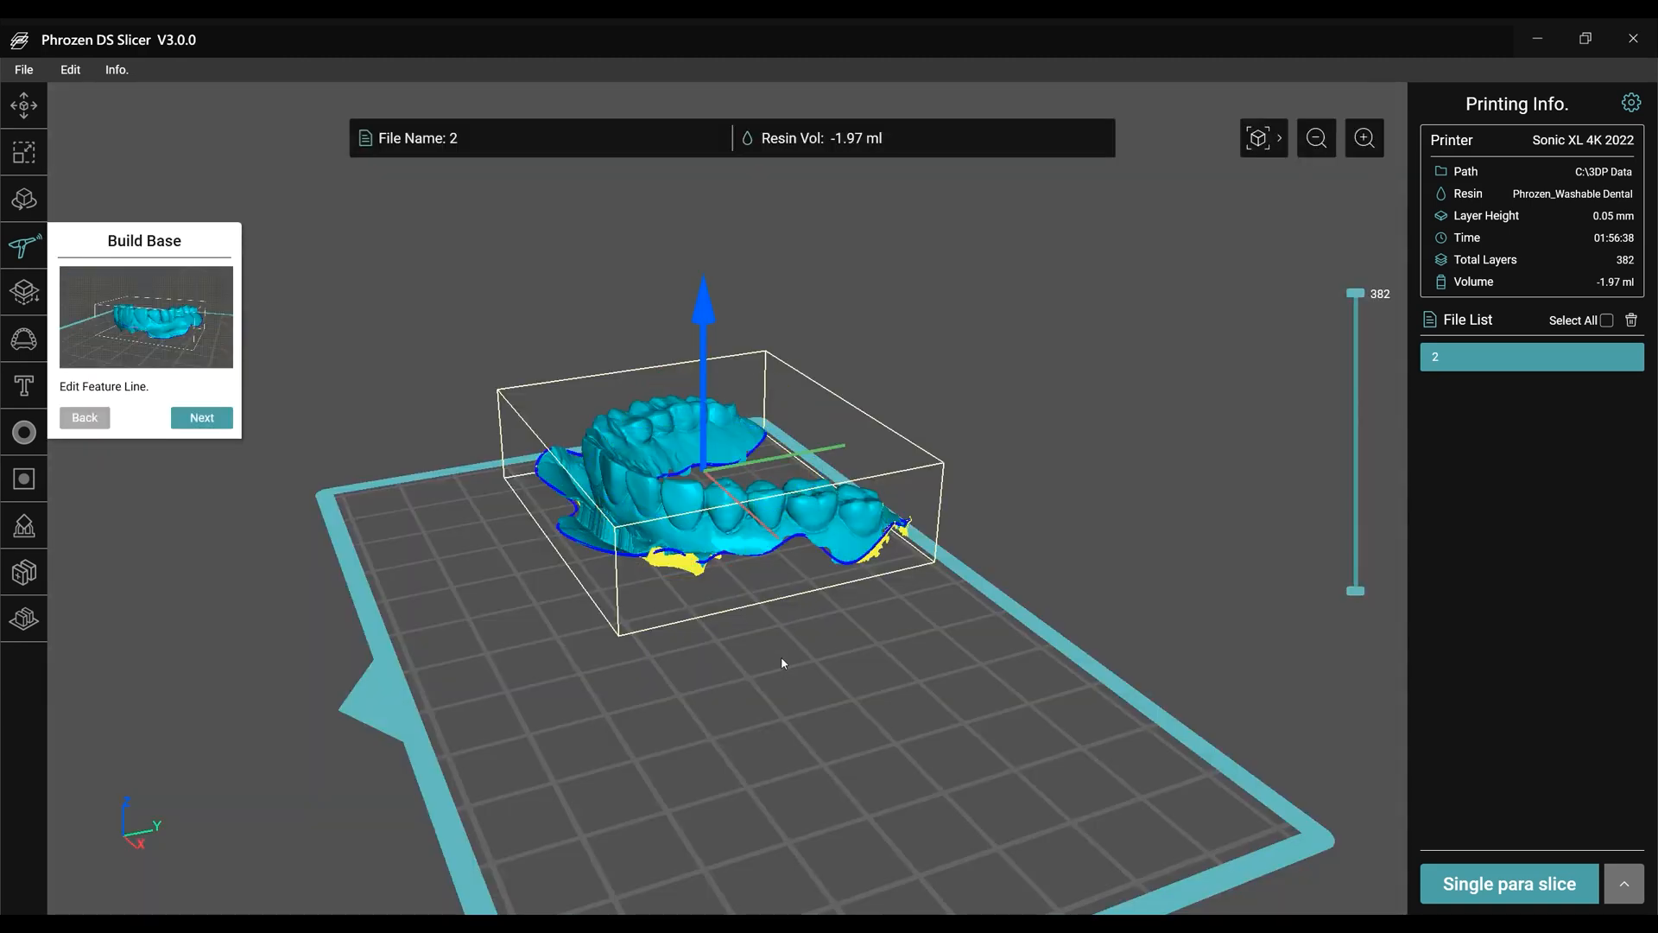
Adjust the cut height to trim the scan's unwanted lower part and redraw the feature line below the rear molars.
{"action": "right_click_drag", "start_coordinate": [703, 656], "coordinate": [843, 651]}
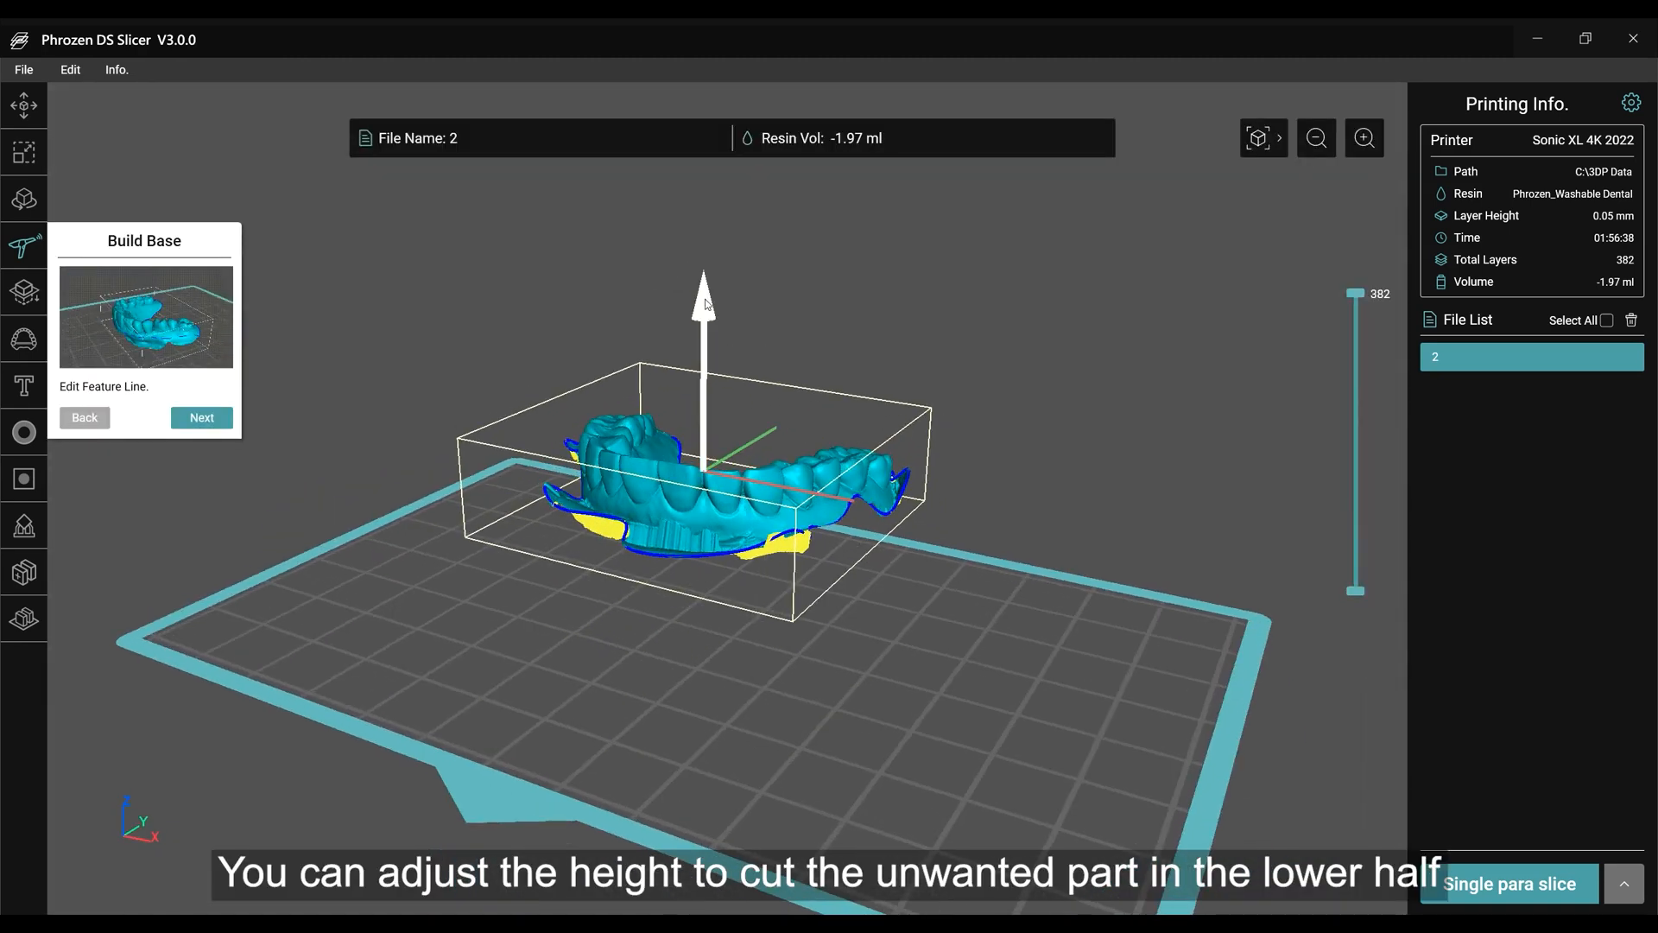
{"action": "left_click_drag", "start_coordinate": [705, 312], "coordinate": [681, 469]}
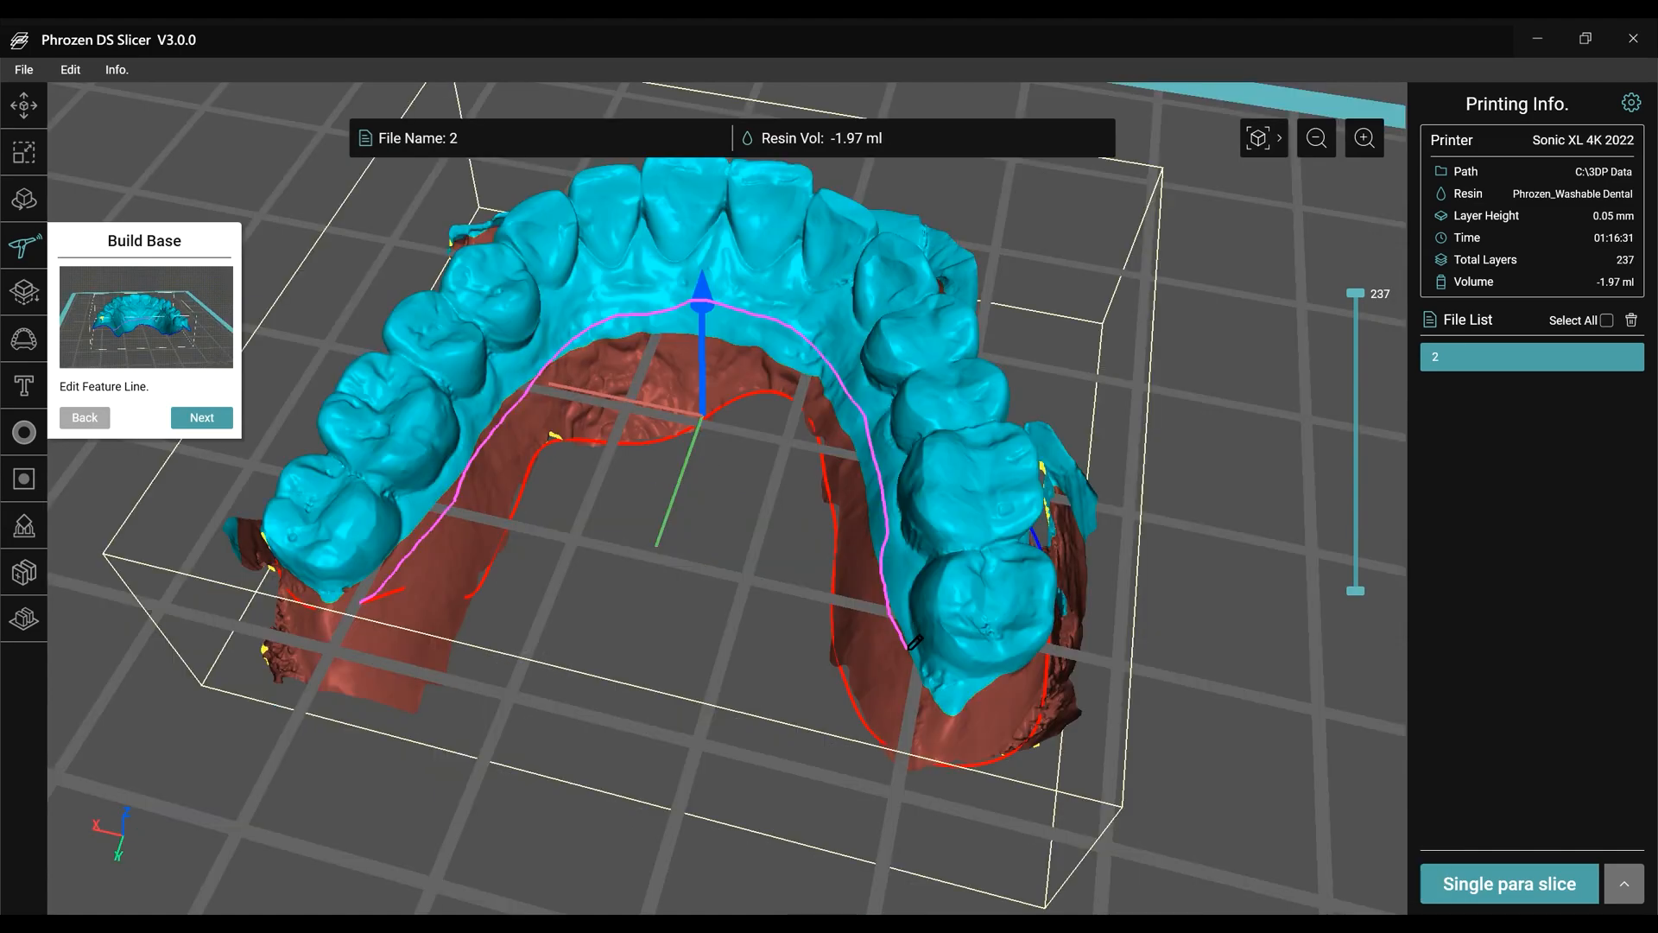
{"action": "mouse_move", "coordinate": [908, 690]}
{"action": "left_mouse_down"}
{"action": "mouse_move", "coordinate": [1026, 684]}
{"action": "mouse_move", "coordinate": [1052, 658]}
{"action": "left_mouse_up"}
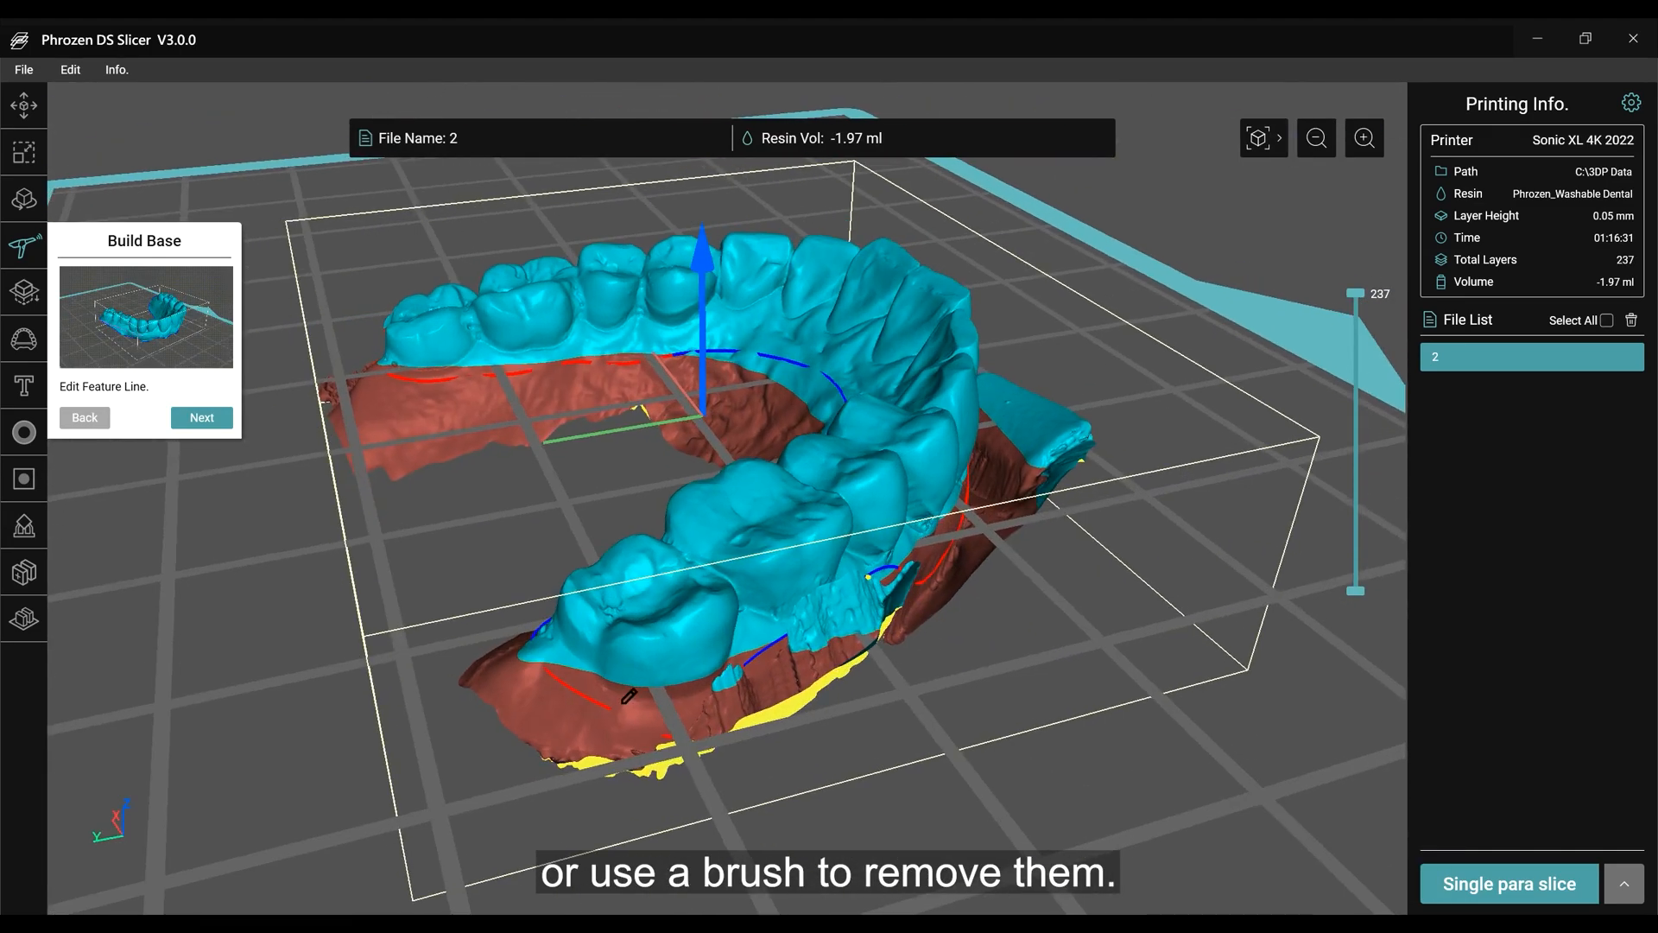
{"action": "mouse_move", "coordinate": [568, 675]}
{"action": "left_mouse_down"}
{"action": "mouse_move", "coordinate": [682, 695]}
{"action": "mouse_move", "coordinate": [726, 682]}
{"action": "left_mouse_up"}
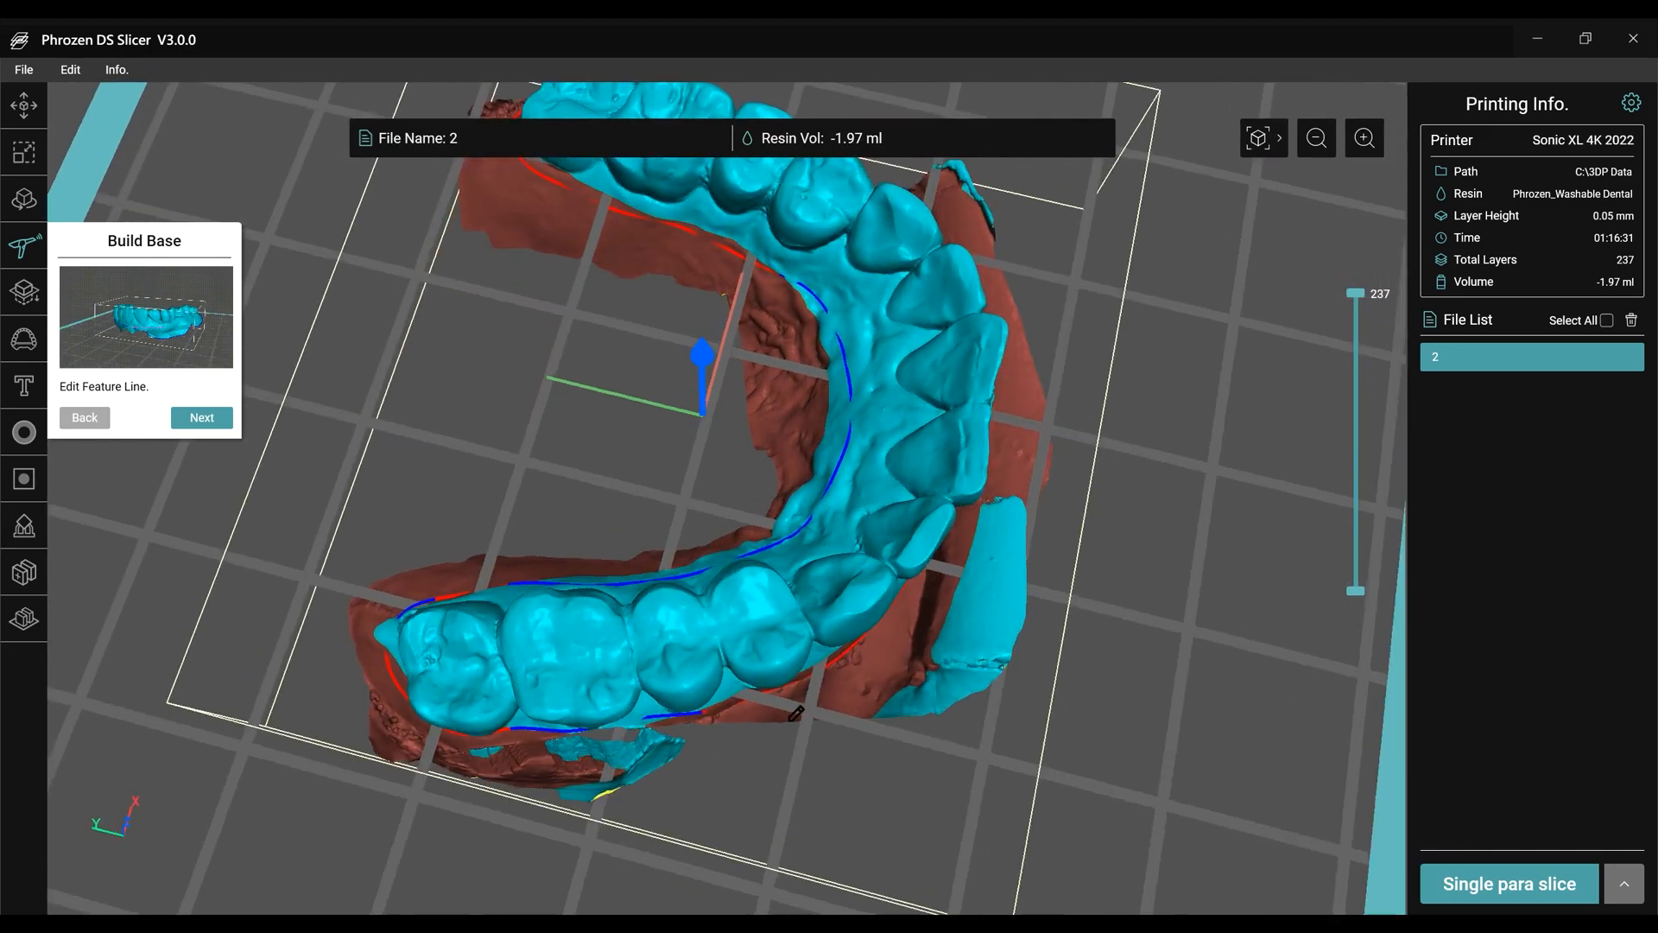
{"action": "right_click_drag", "start_coordinate": [796, 713], "coordinate": [448, 643]}
Apply the edited feature line and build the dental model's base with a height of 1.5.
{"action": "scroll", "coordinate": [449, 643], "scroll_direction": "down", "scroll_amount": 5}
{"action": "left_click", "coordinate": [207, 420]}
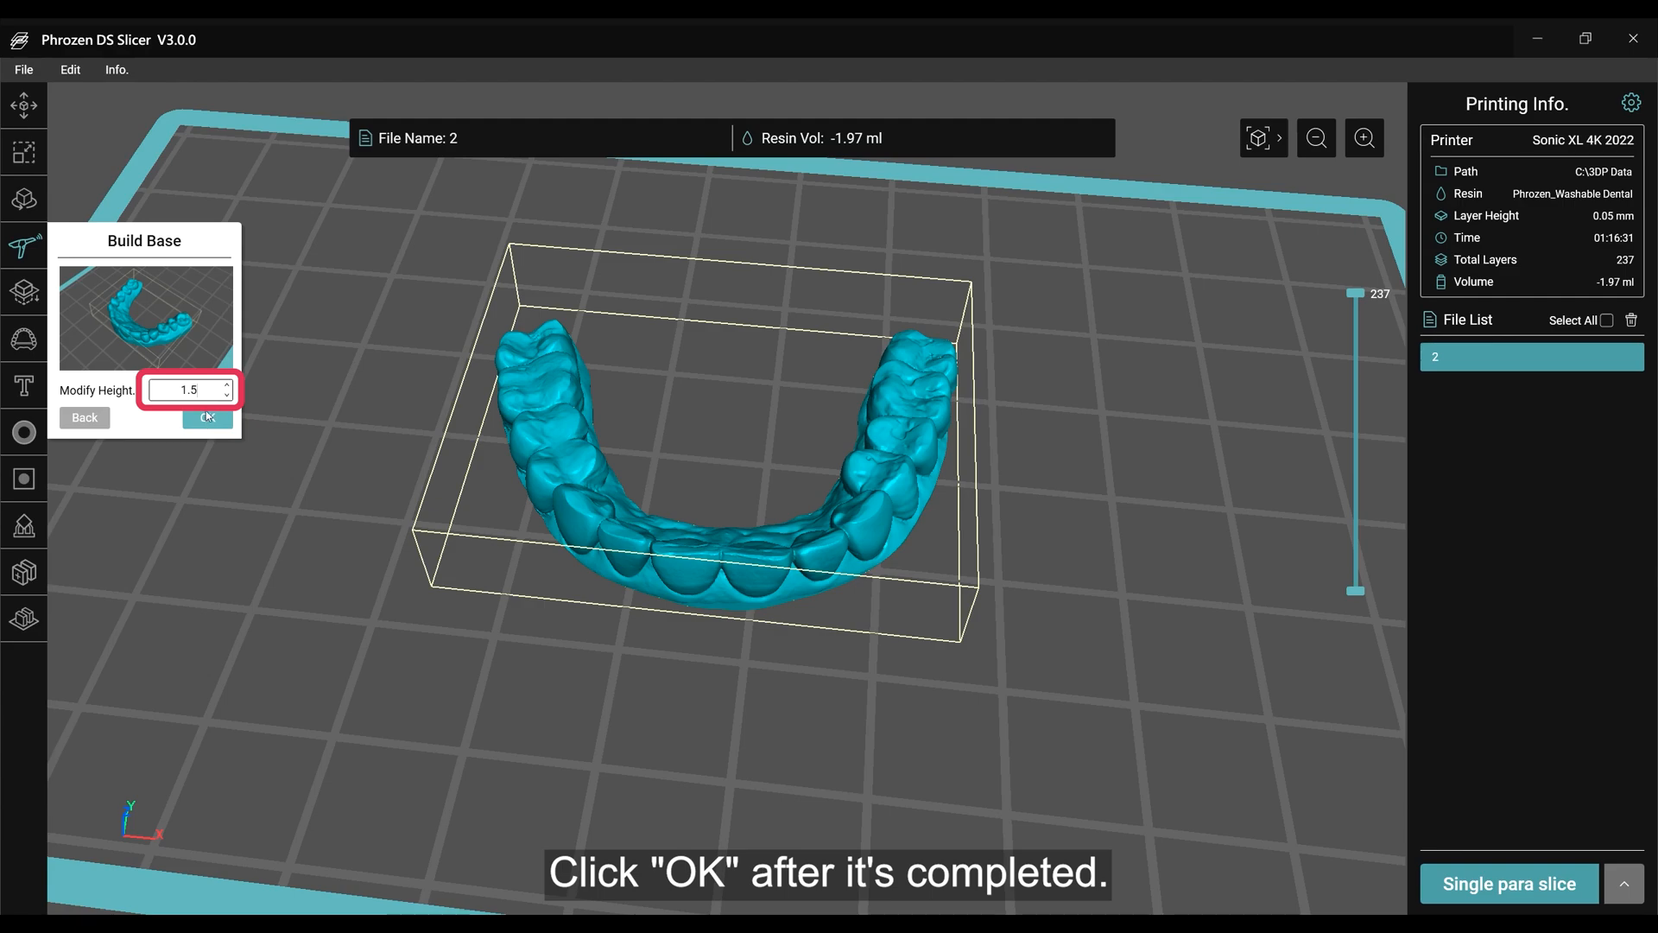
{"action": "left_click", "coordinate": [207, 416]}
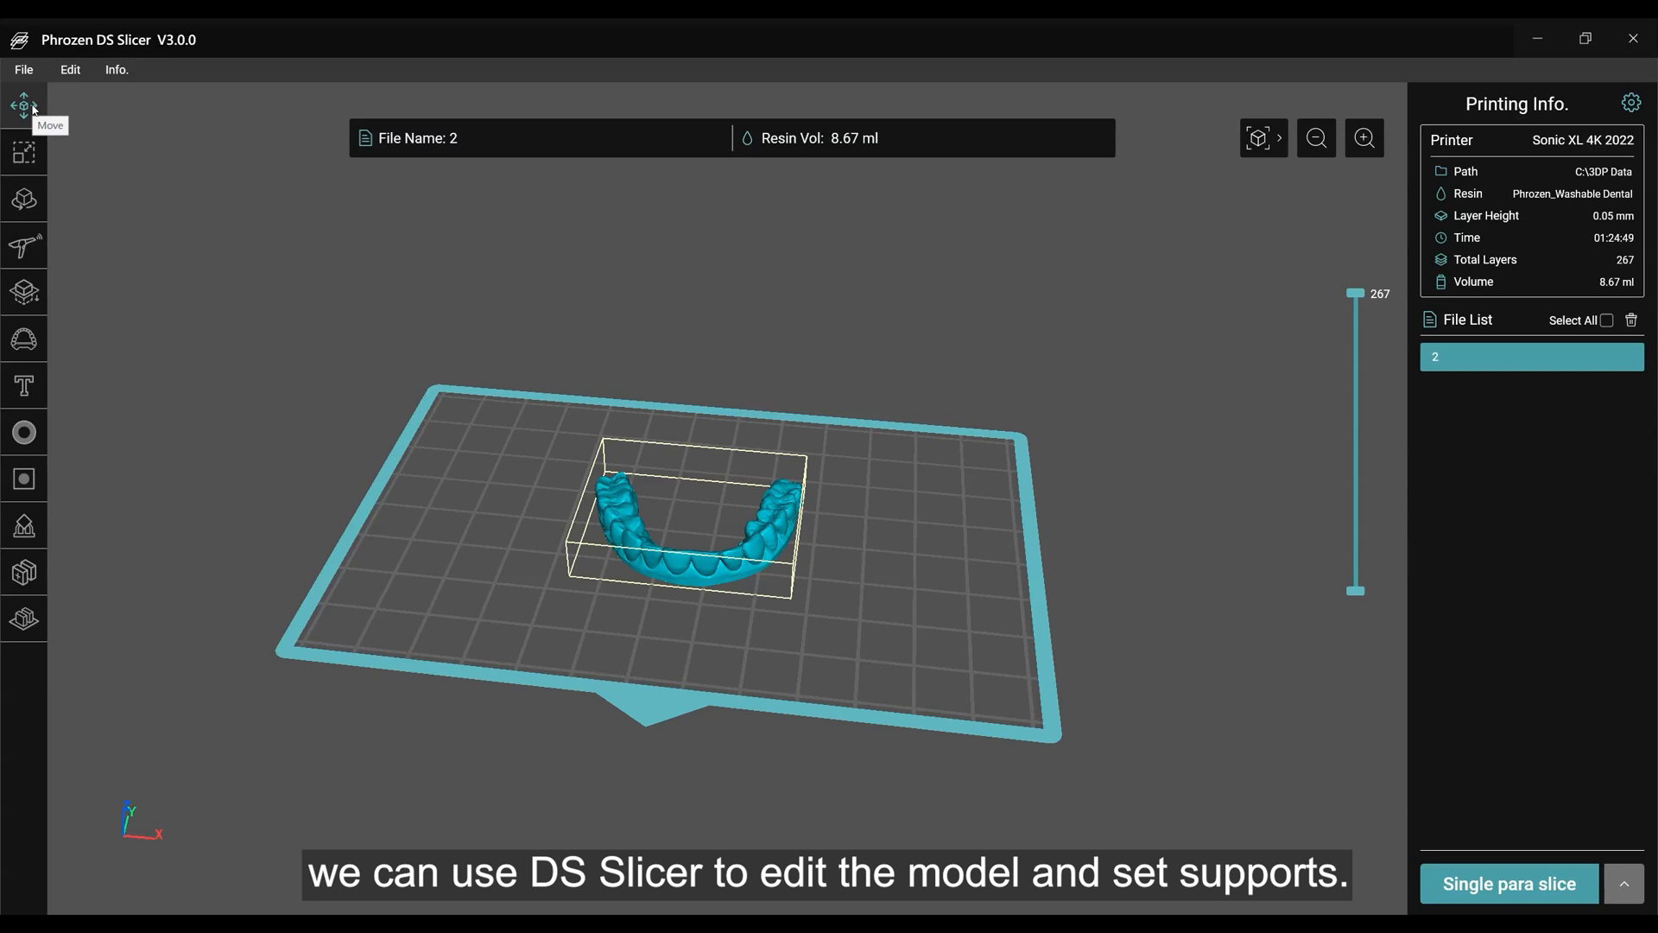
Raise the dental model to Z 20.0 mm and put it back on the plate.
{"action": "left_click", "coordinate": [24, 105]}
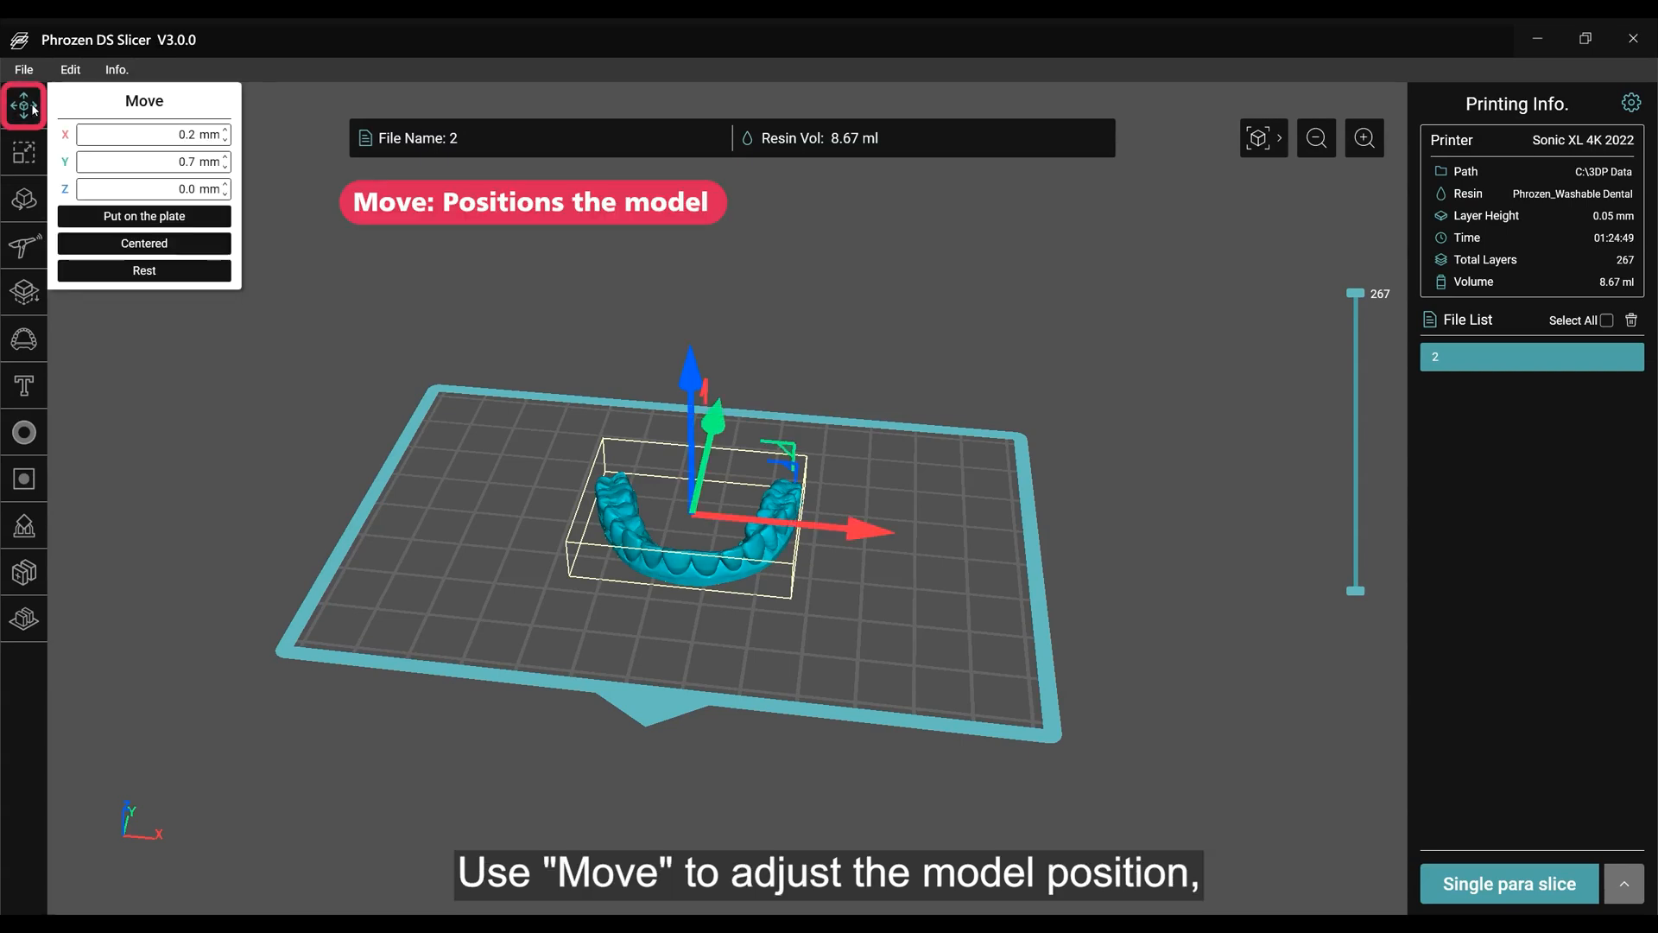
{"action": "right_click_drag", "start_coordinate": [825, 402], "coordinate": [812, 285]}
{"action": "left_click_drag", "start_coordinate": [698, 347], "coordinate": [696, 268]}
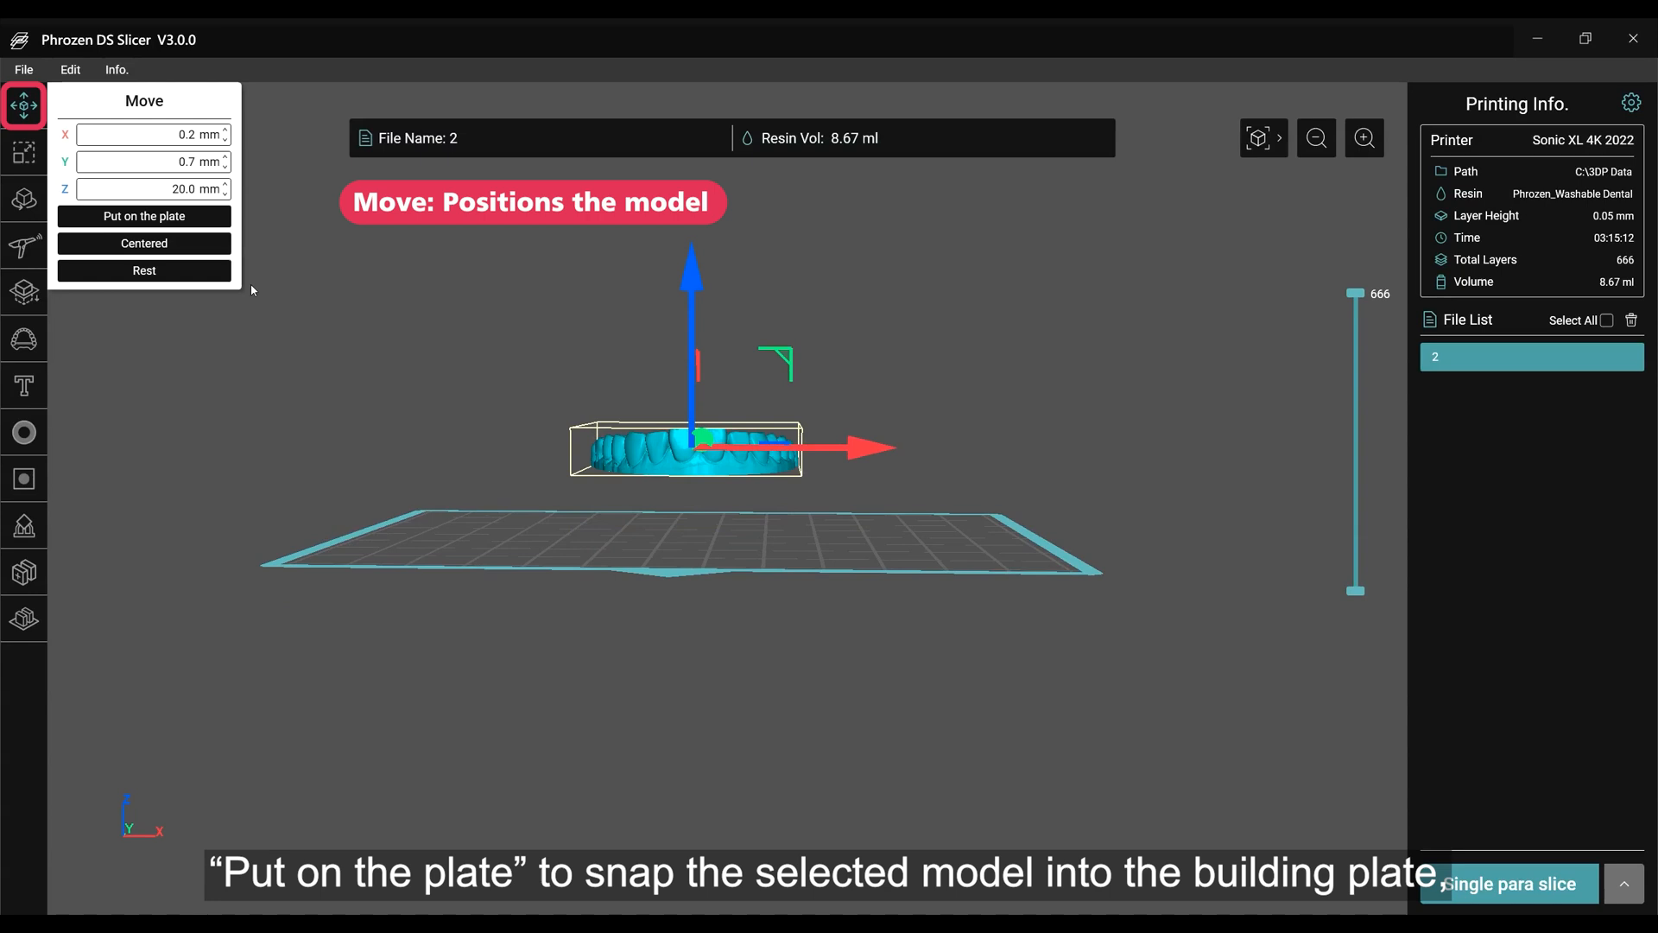
{"action": "left_click", "coordinate": [193, 217]}
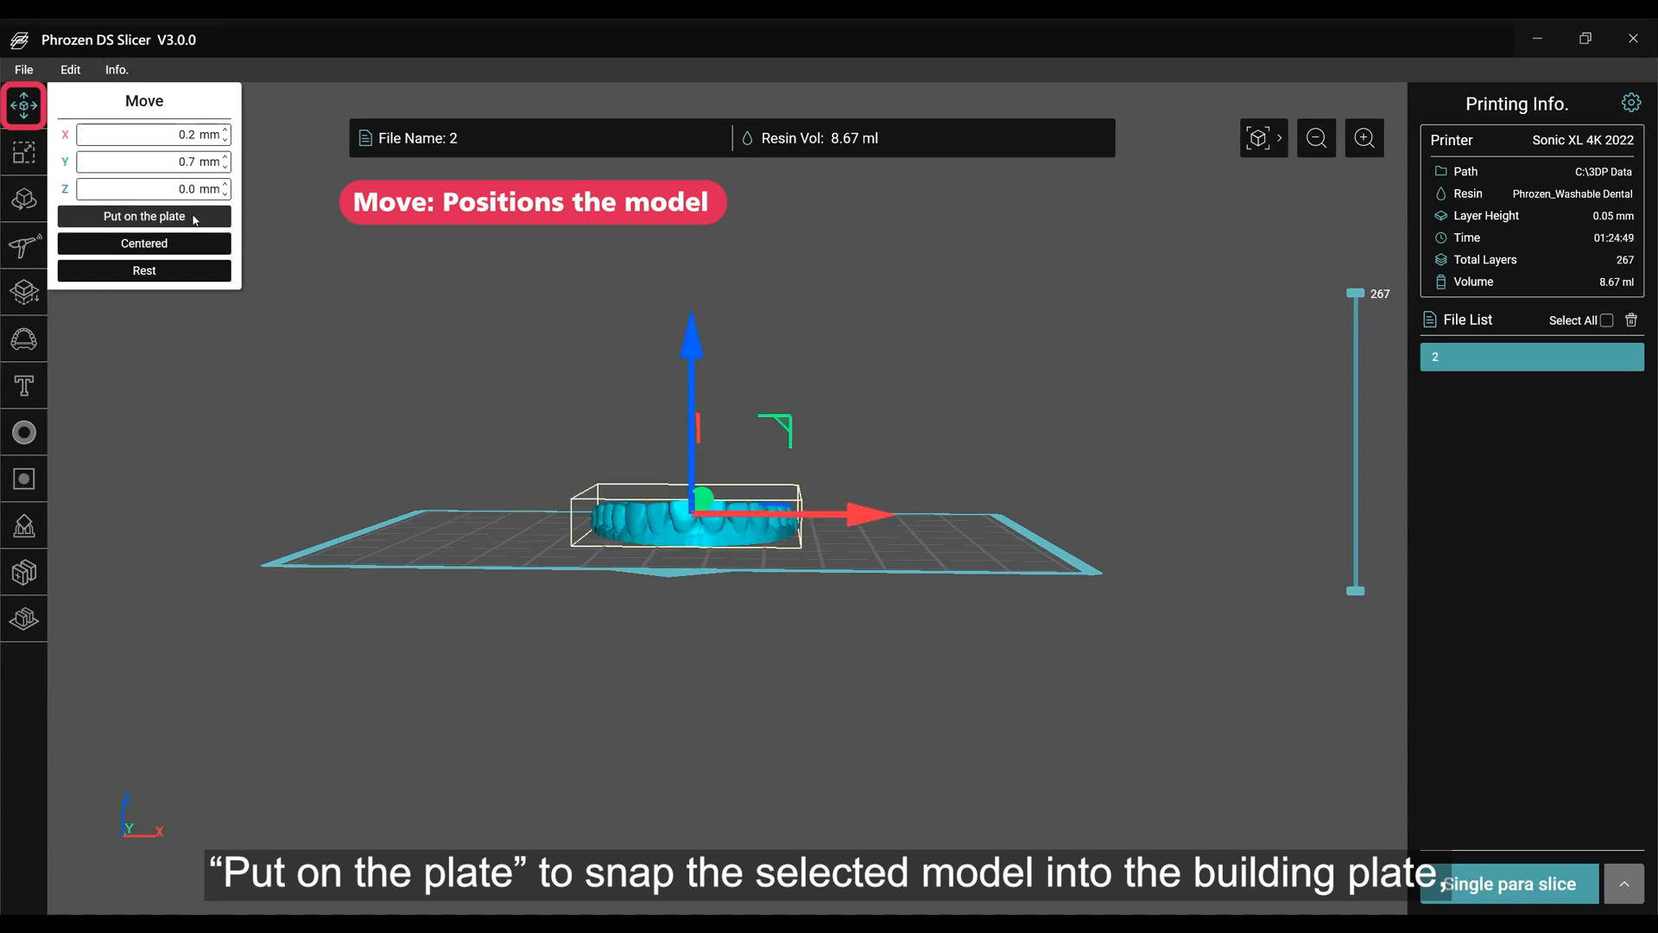
Move the dental model off the plate to X 147.0 mm, Y 79.5 mm and center it on the build plate.
{"action": "right_click_drag", "start_coordinate": [619, 362], "coordinate": [618, 501]}
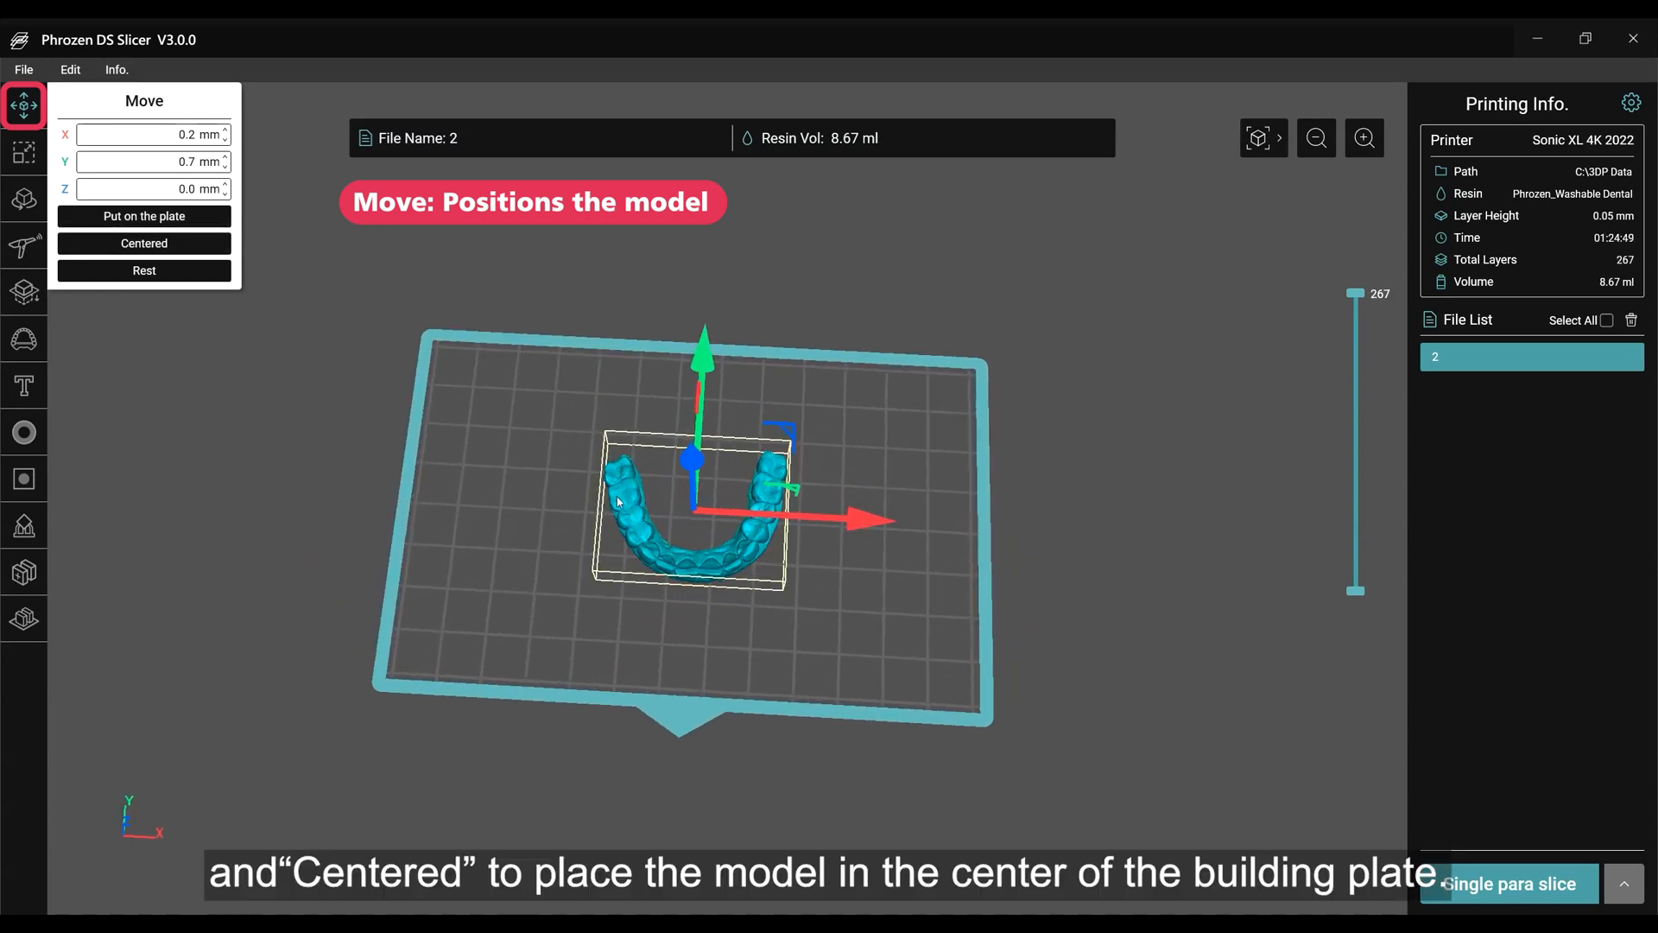
{"action": "left_click_drag", "start_coordinate": [842, 522], "coordinate": [1190, 252]}
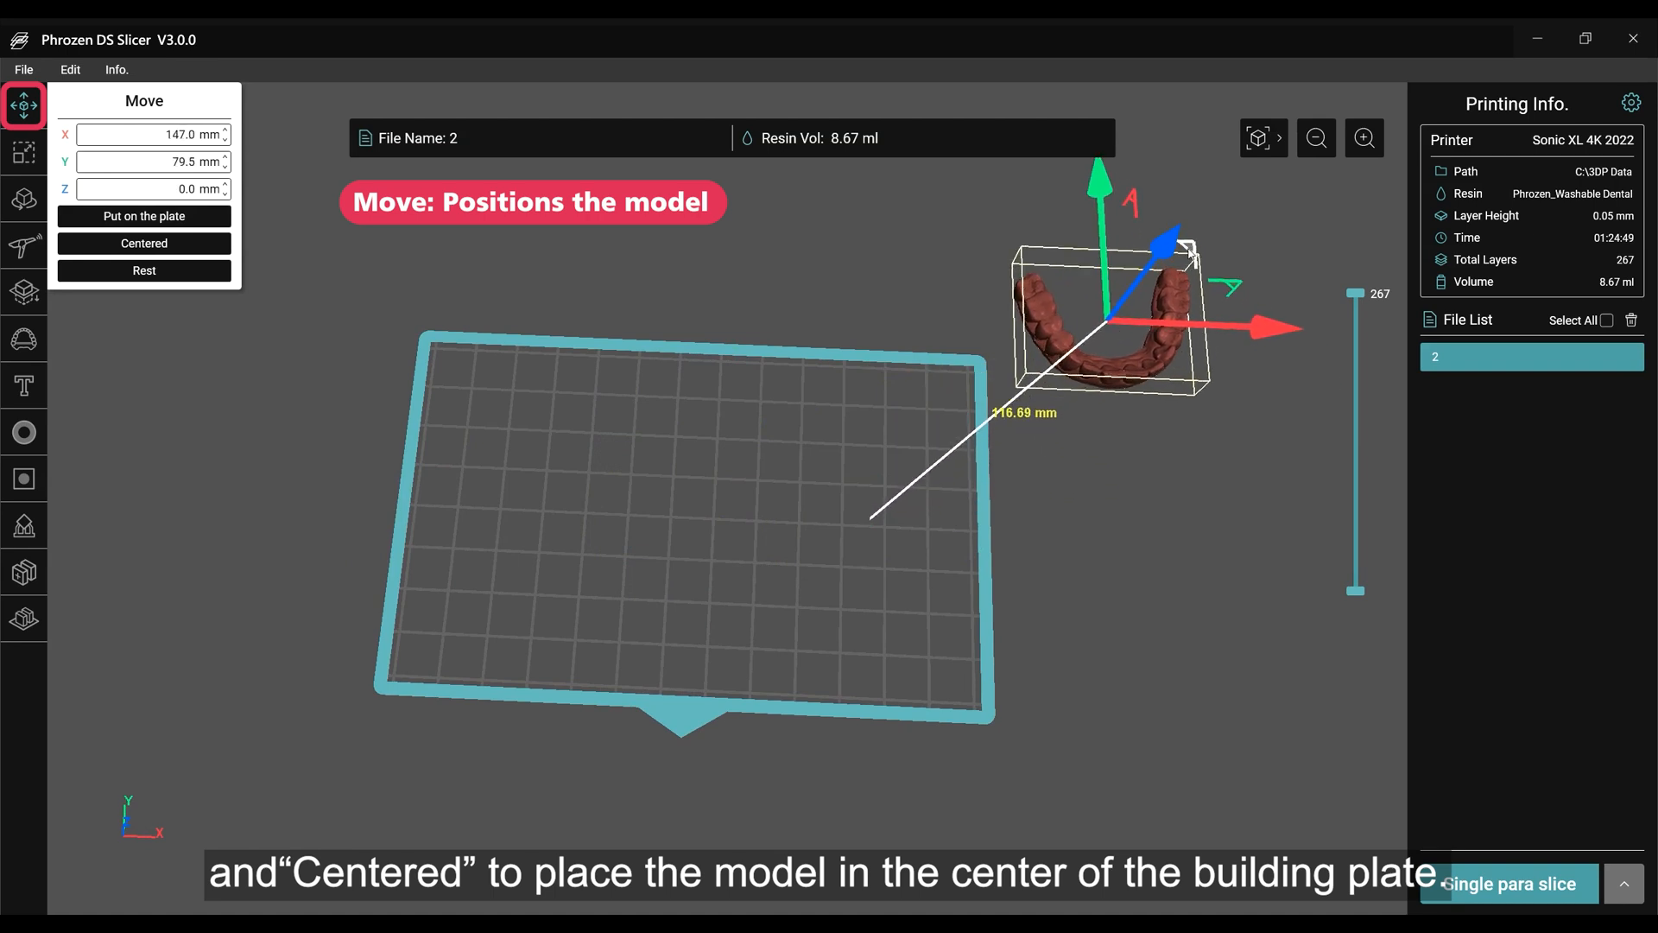
{"action": "left_click", "coordinate": [144, 243]}
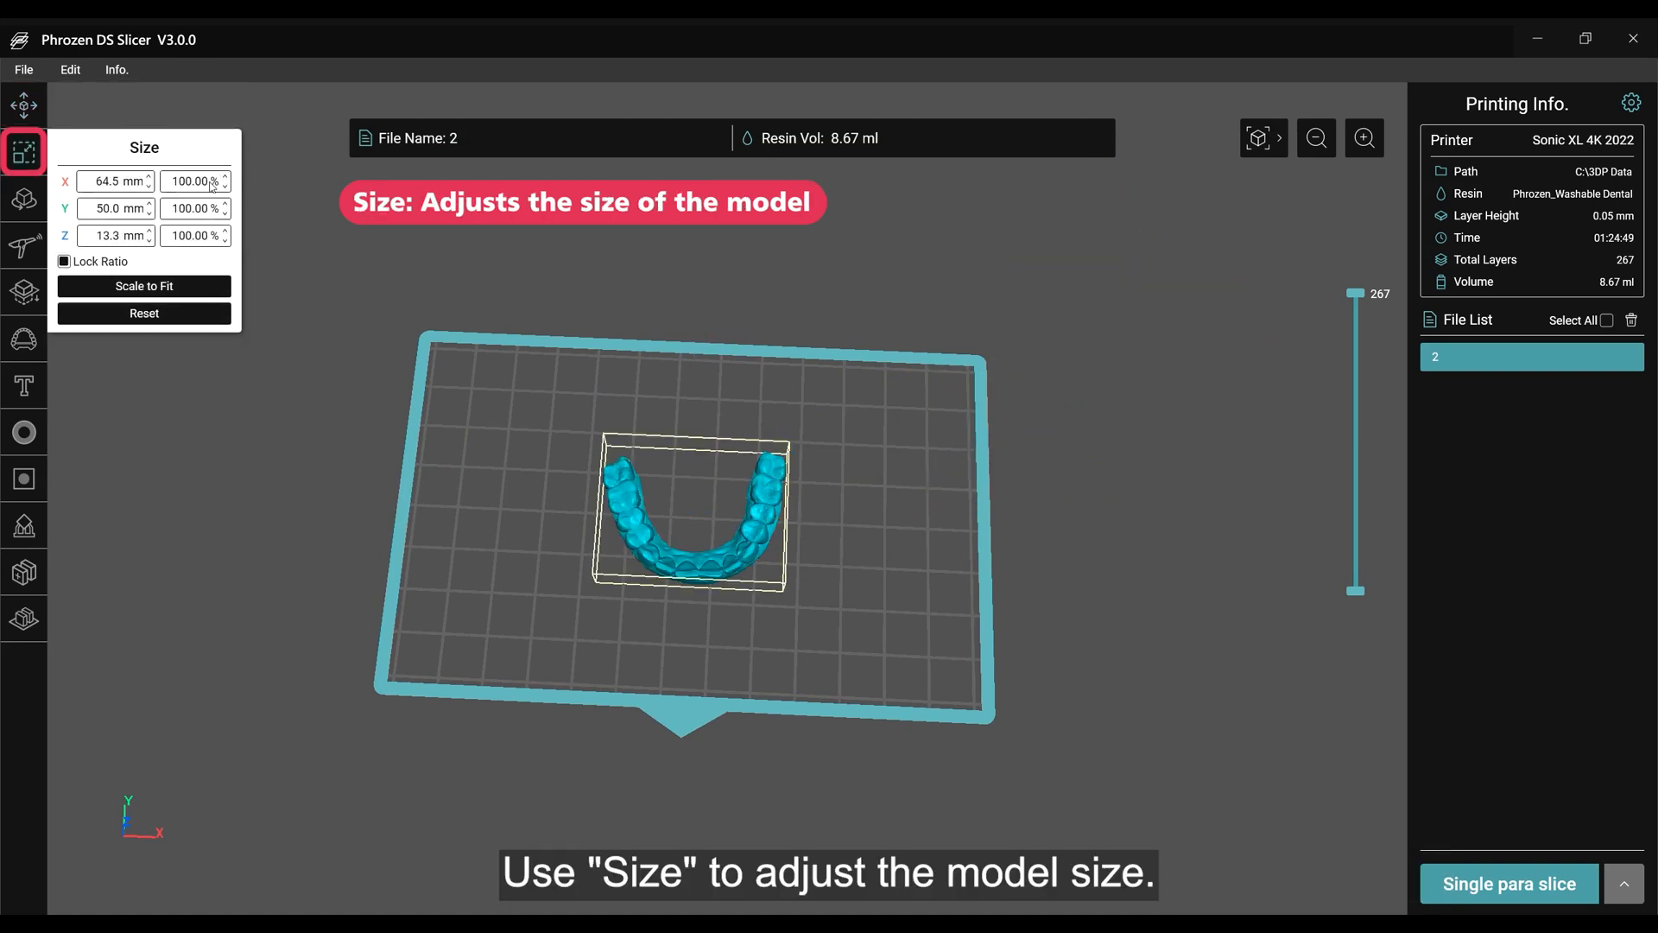
Scale the dental model to 150% with the ratio locked and reset its size.
{"action": "key", "text": "Return"}
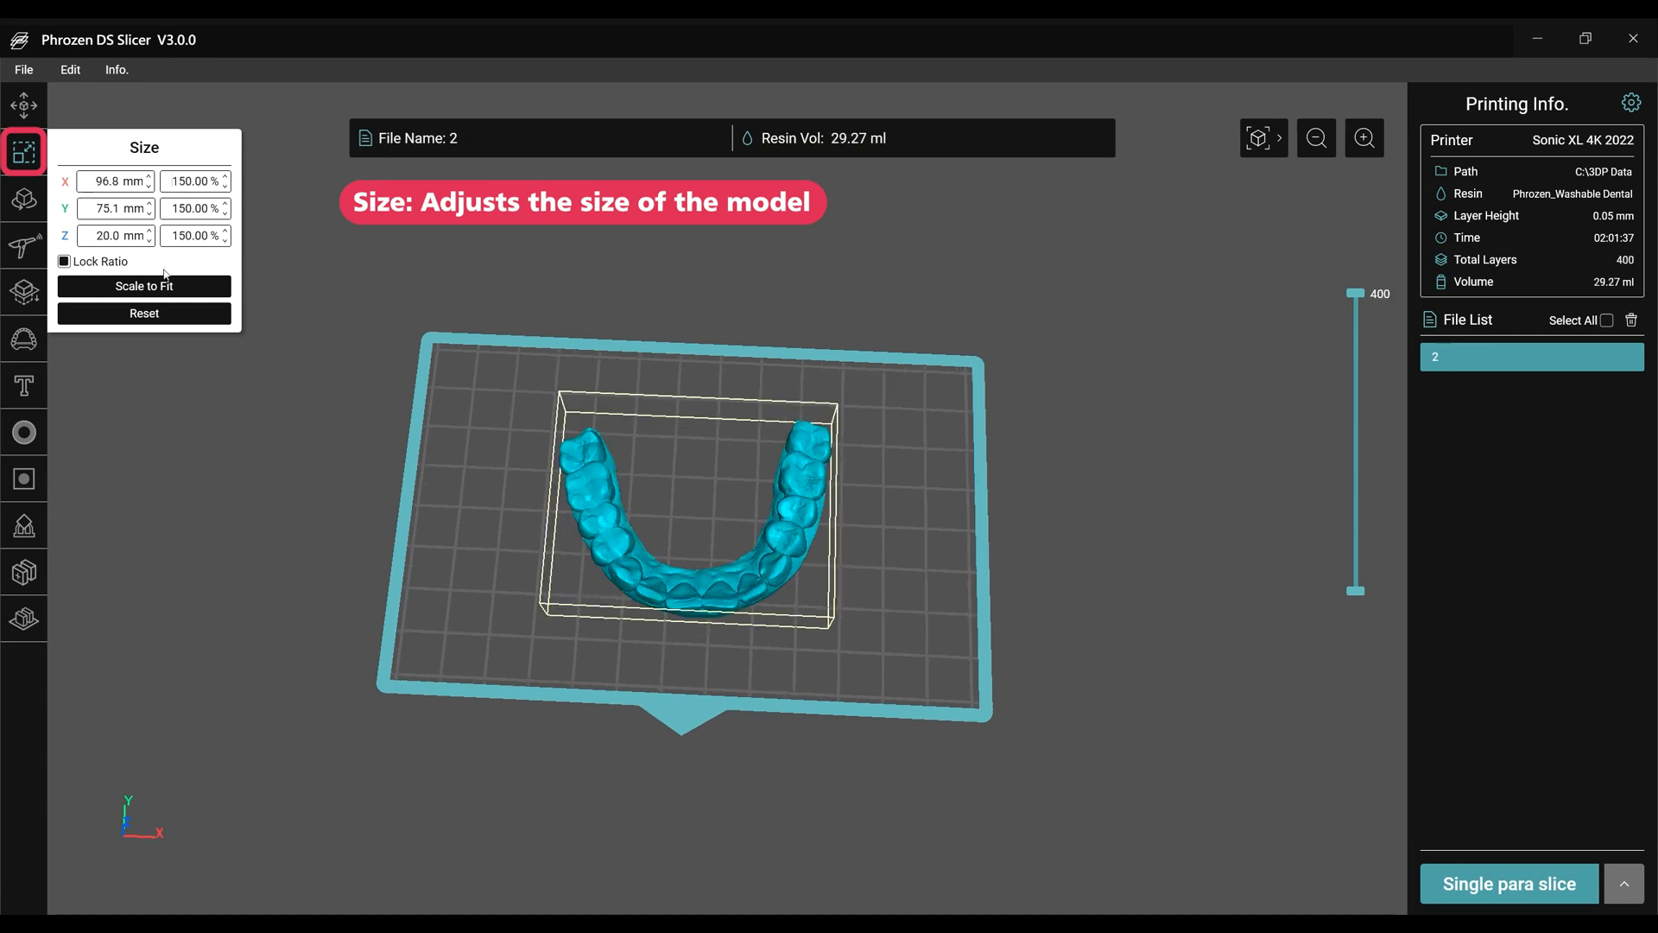
{"action": "left_click", "coordinate": [145, 313]}
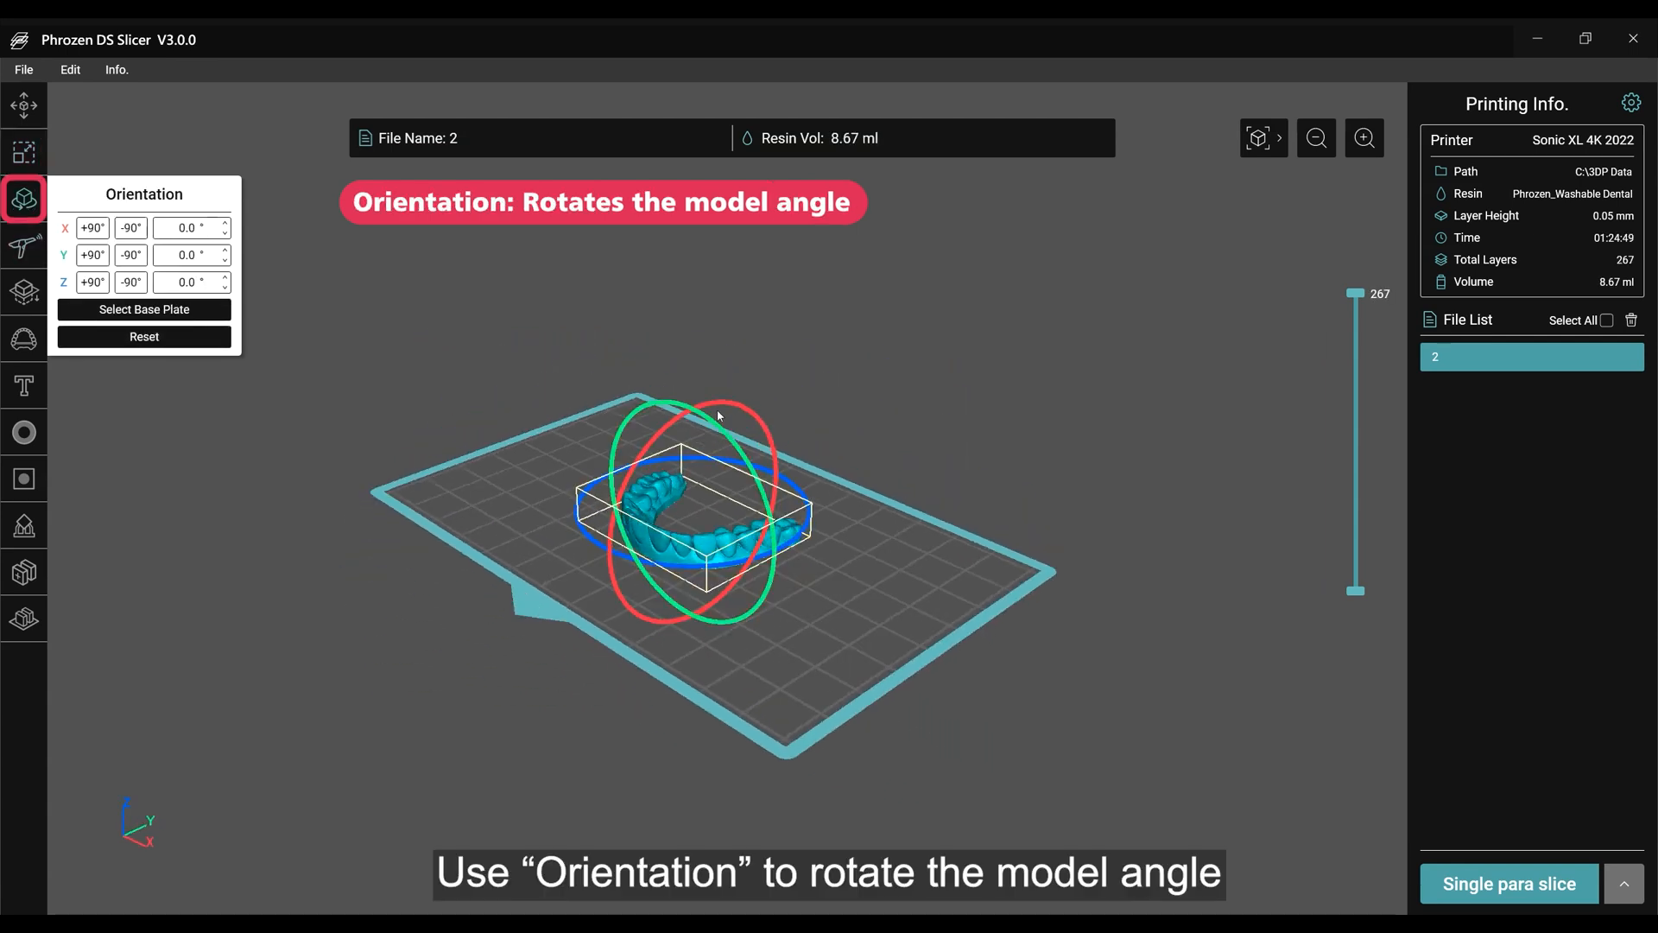
Rotate the dental model 64.2° about X and lay its flat underside on the plate using Select Base Plate.
{"action": "left_click_drag", "start_coordinate": [781, 483], "coordinate": [773, 414]}
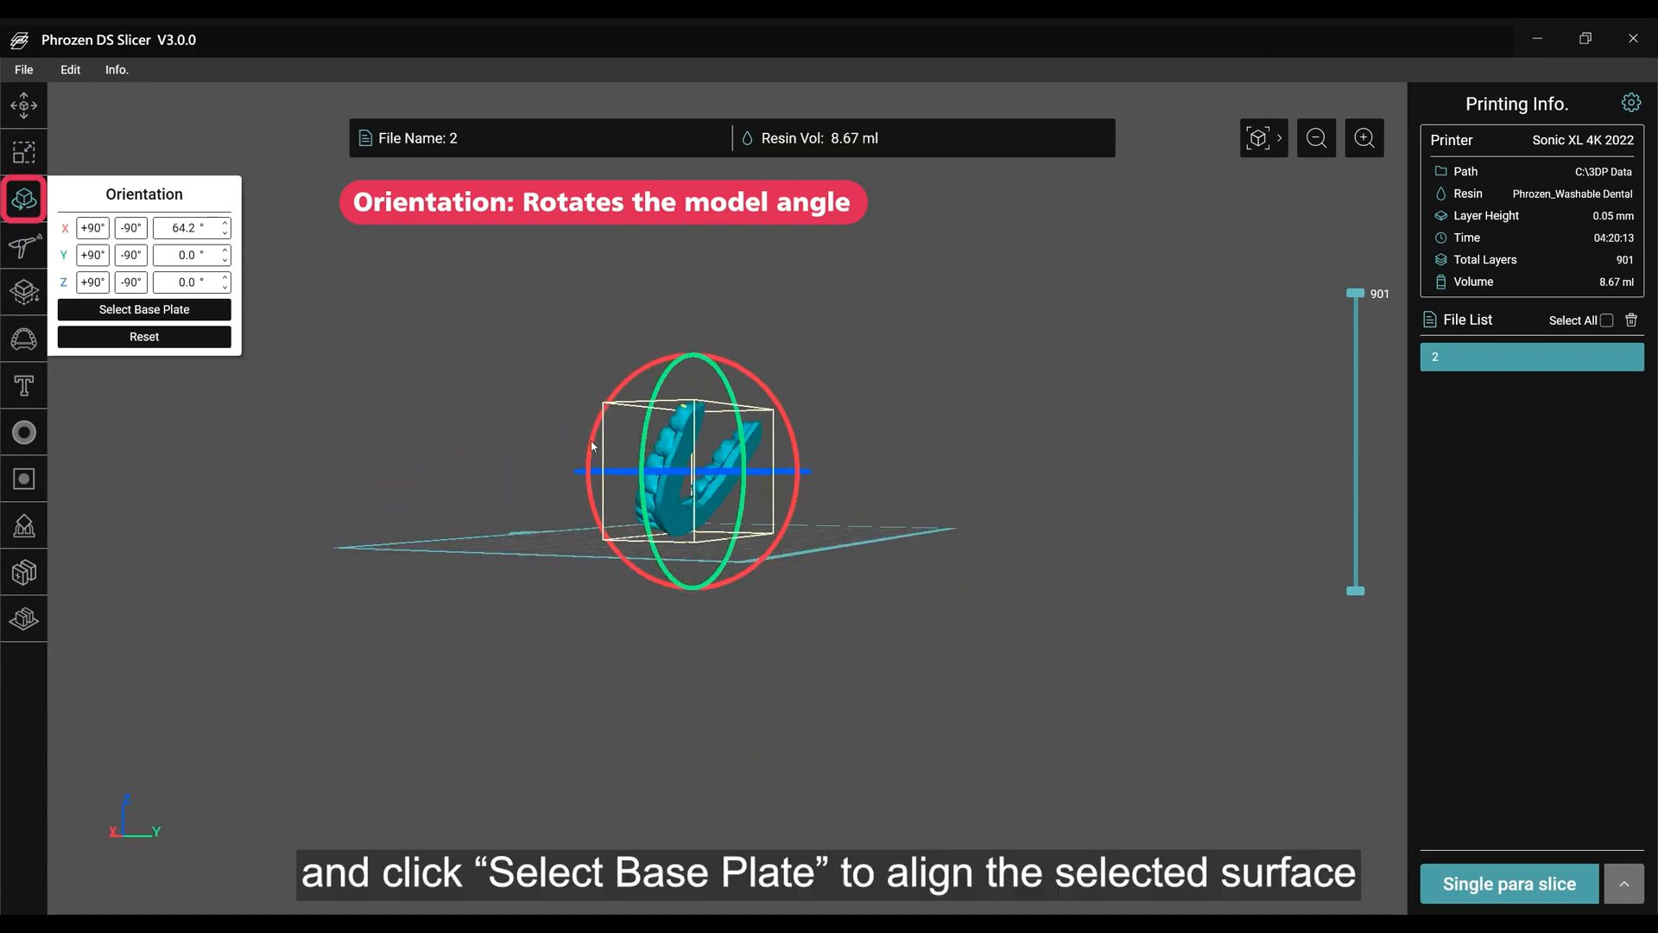
{"action": "right_click_drag", "start_coordinate": [592, 446], "coordinate": [753, 491]}
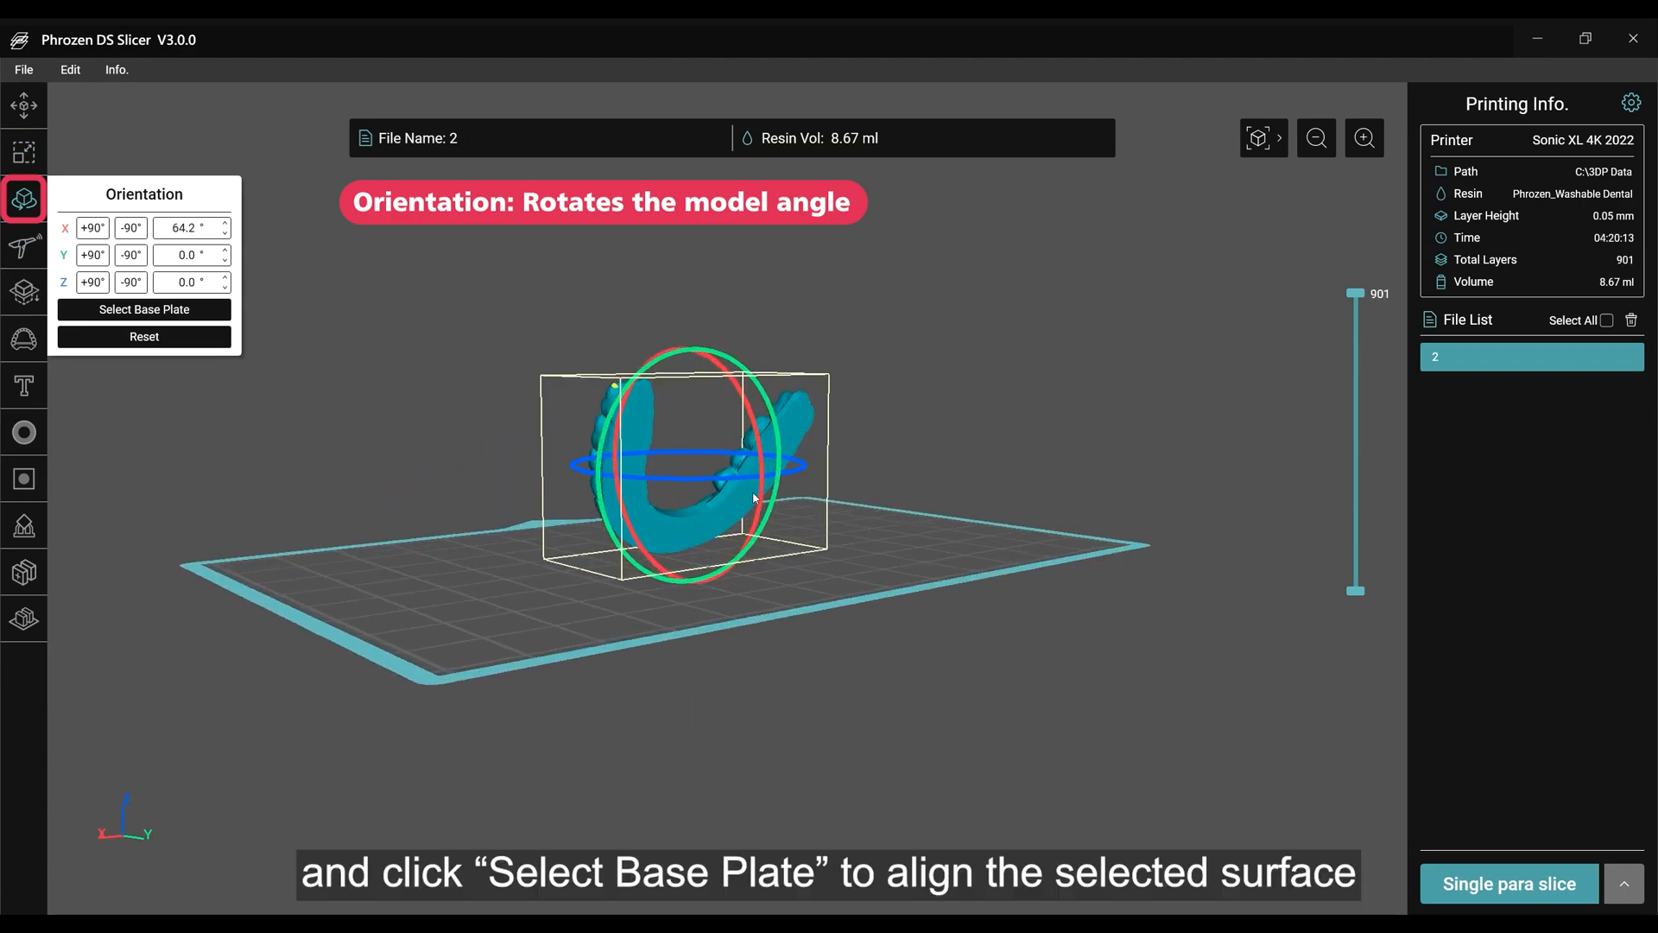
{"action": "left_click", "coordinate": [130, 308]}
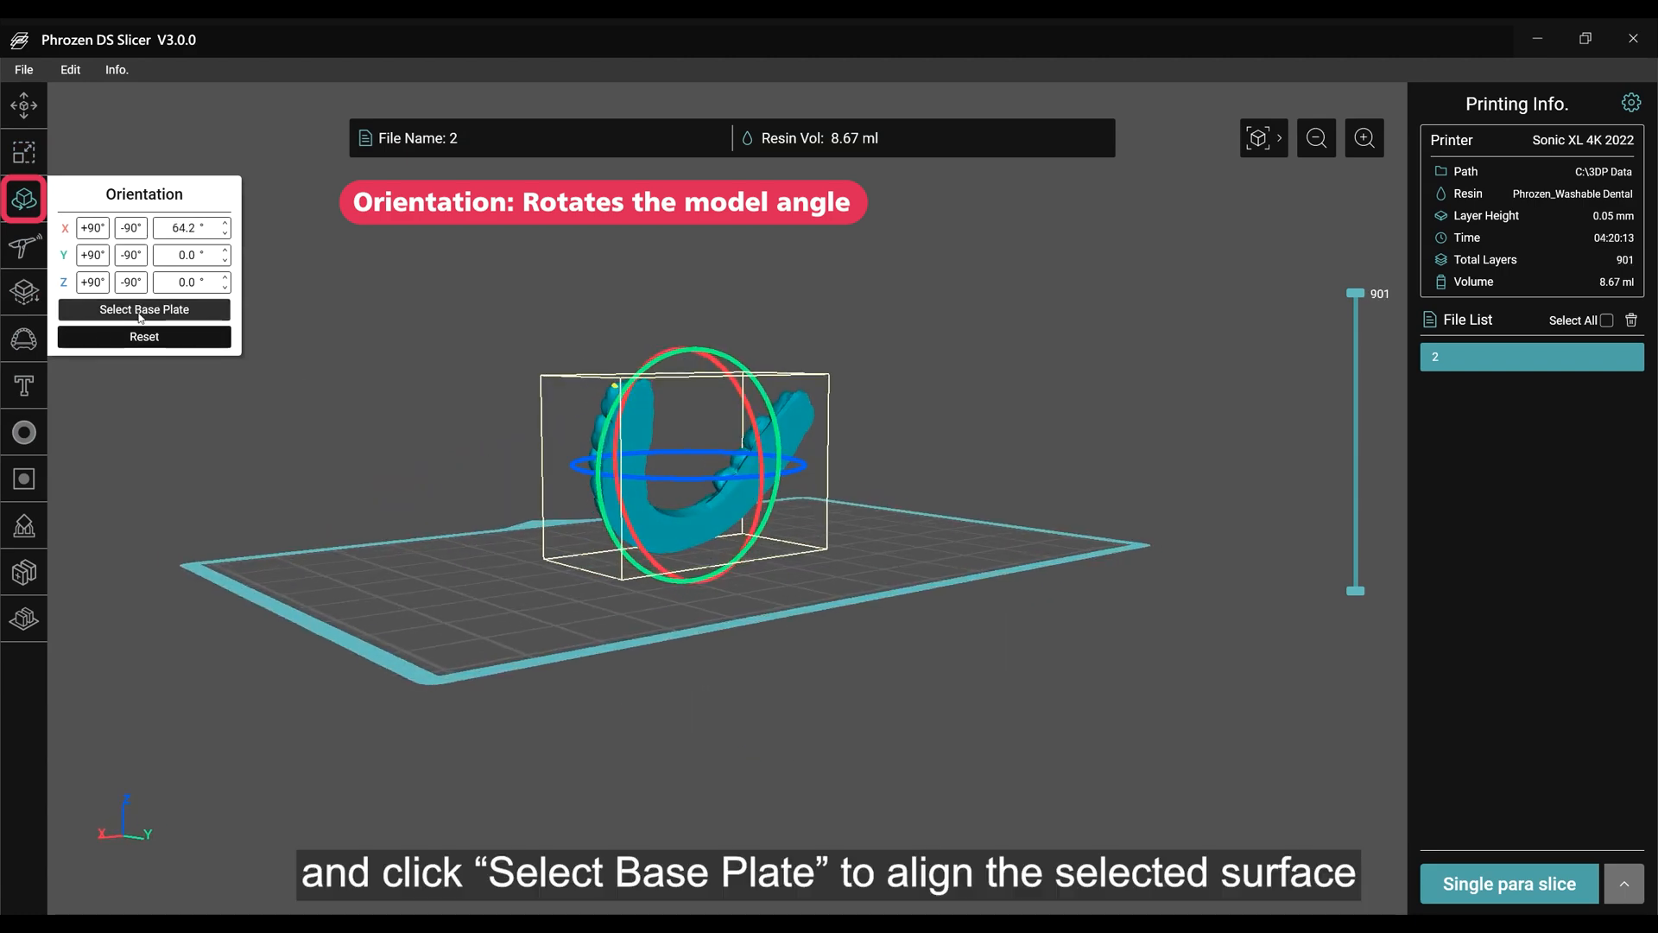
{"action": "left_click", "coordinate": [634, 466]}
{"action": "right_click_drag", "start_coordinate": [387, 384], "coordinate": [895, 490]}
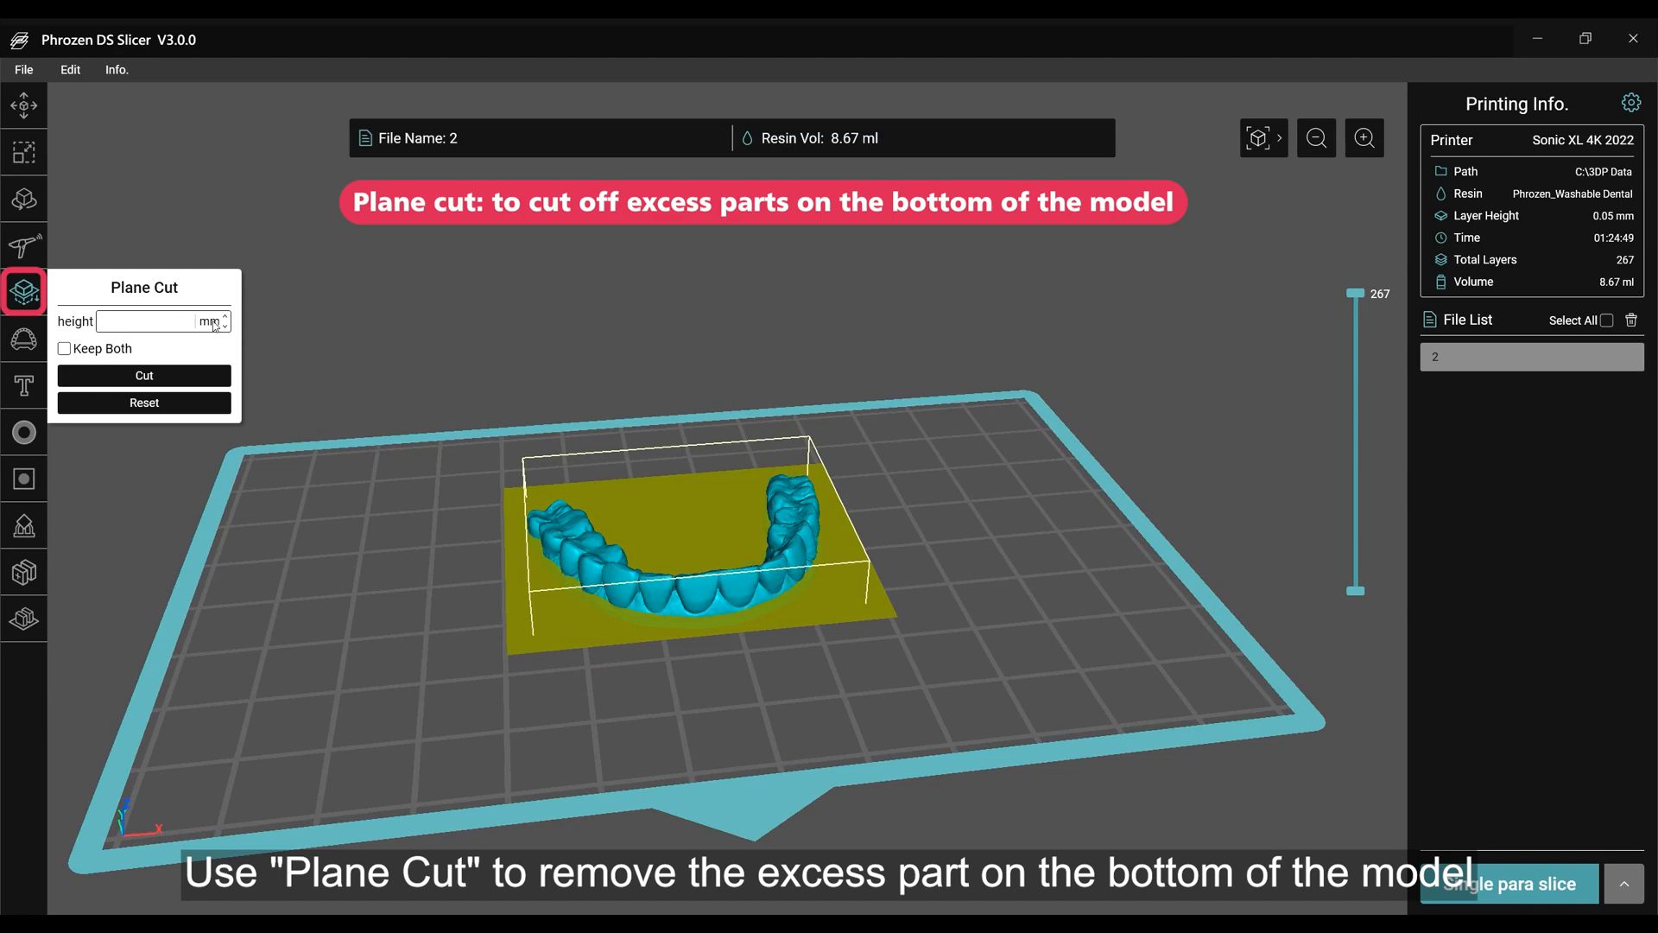
Plane-cut the dental model at a height of 1.0 mm with Keep Both enabled.
{"action": "key", "text": "Return"}
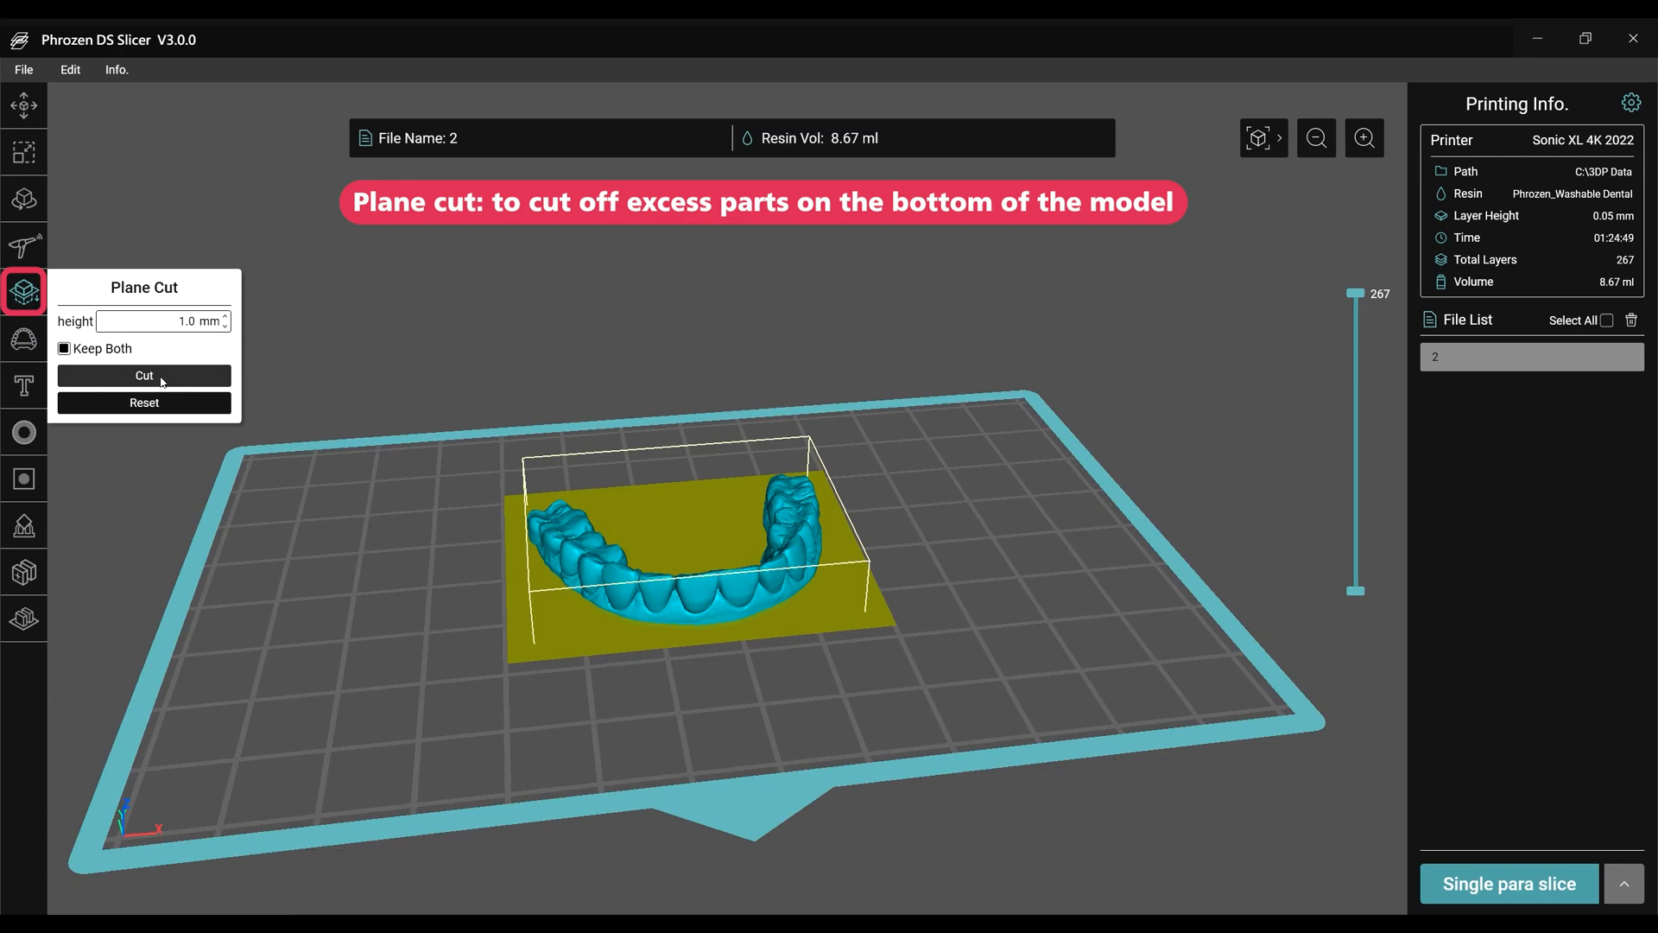
{"action": "left_click", "coordinate": [161, 378]}
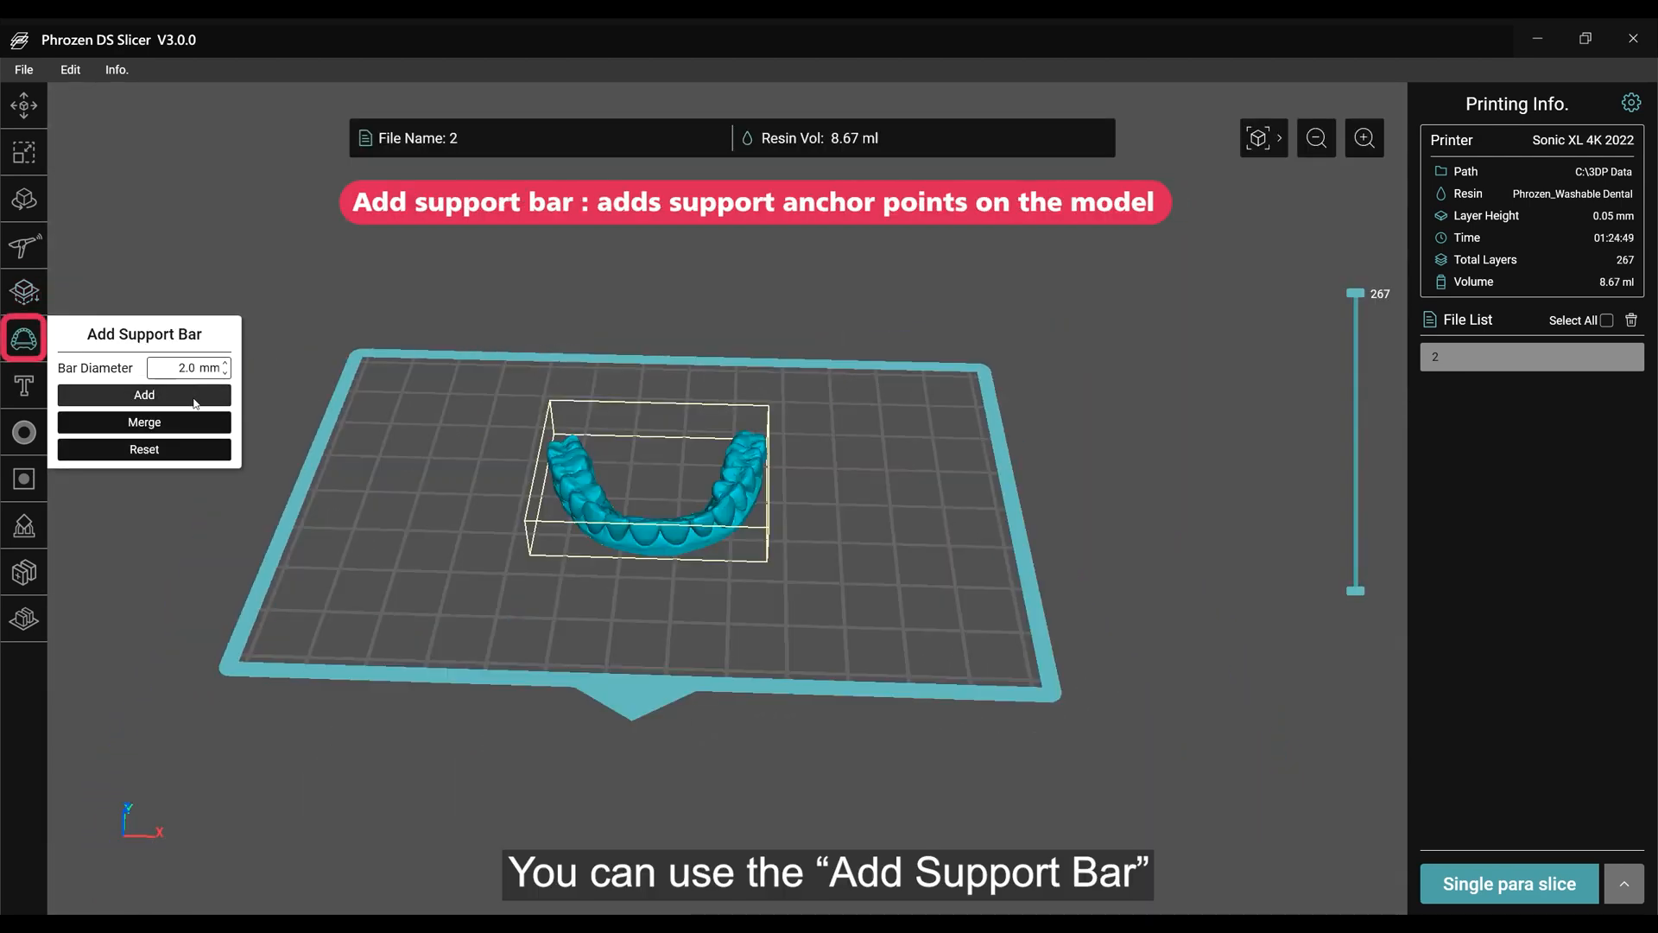
Add a 2.0 mm diameter support bar between the inner sides of the opposite molars and merge it with the dental model.
{"action": "right_click_drag", "start_coordinate": [696, 431], "coordinate": [355, 435]}
{"action": "right_click_drag", "start_coordinate": [898, 519], "coordinate": [551, 522]}
{"action": "scroll", "coordinate": [551, 522], "scroll_direction": "up", "scroll_amount": 5}
{"action": "left_click", "coordinate": [481, 514]}
{"action": "left_click", "coordinate": [723, 517]}
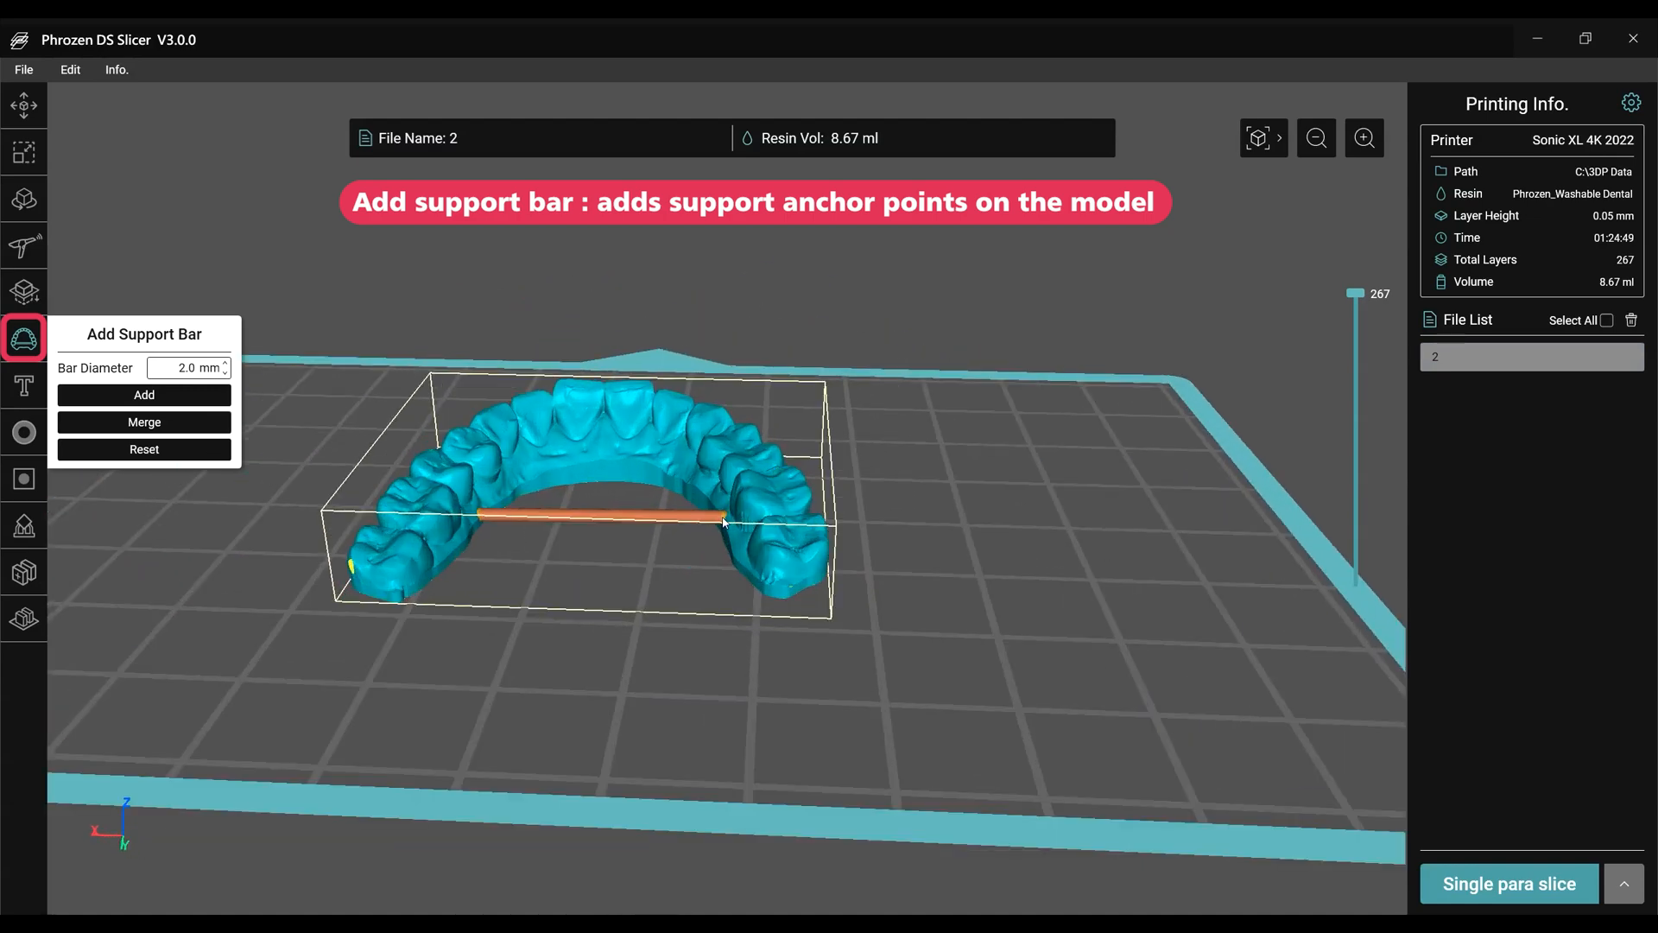
{"action": "scroll", "coordinate": [481, 652], "scroll_direction": "down", "scroll_amount": 2}
{"action": "right_click_drag", "start_coordinate": [481, 652], "coordinate": [1092, 692]}
{"action": "scroll", "coordinate": [1093, 692], "scroll_direction": "down", "scroll_amount": 3}
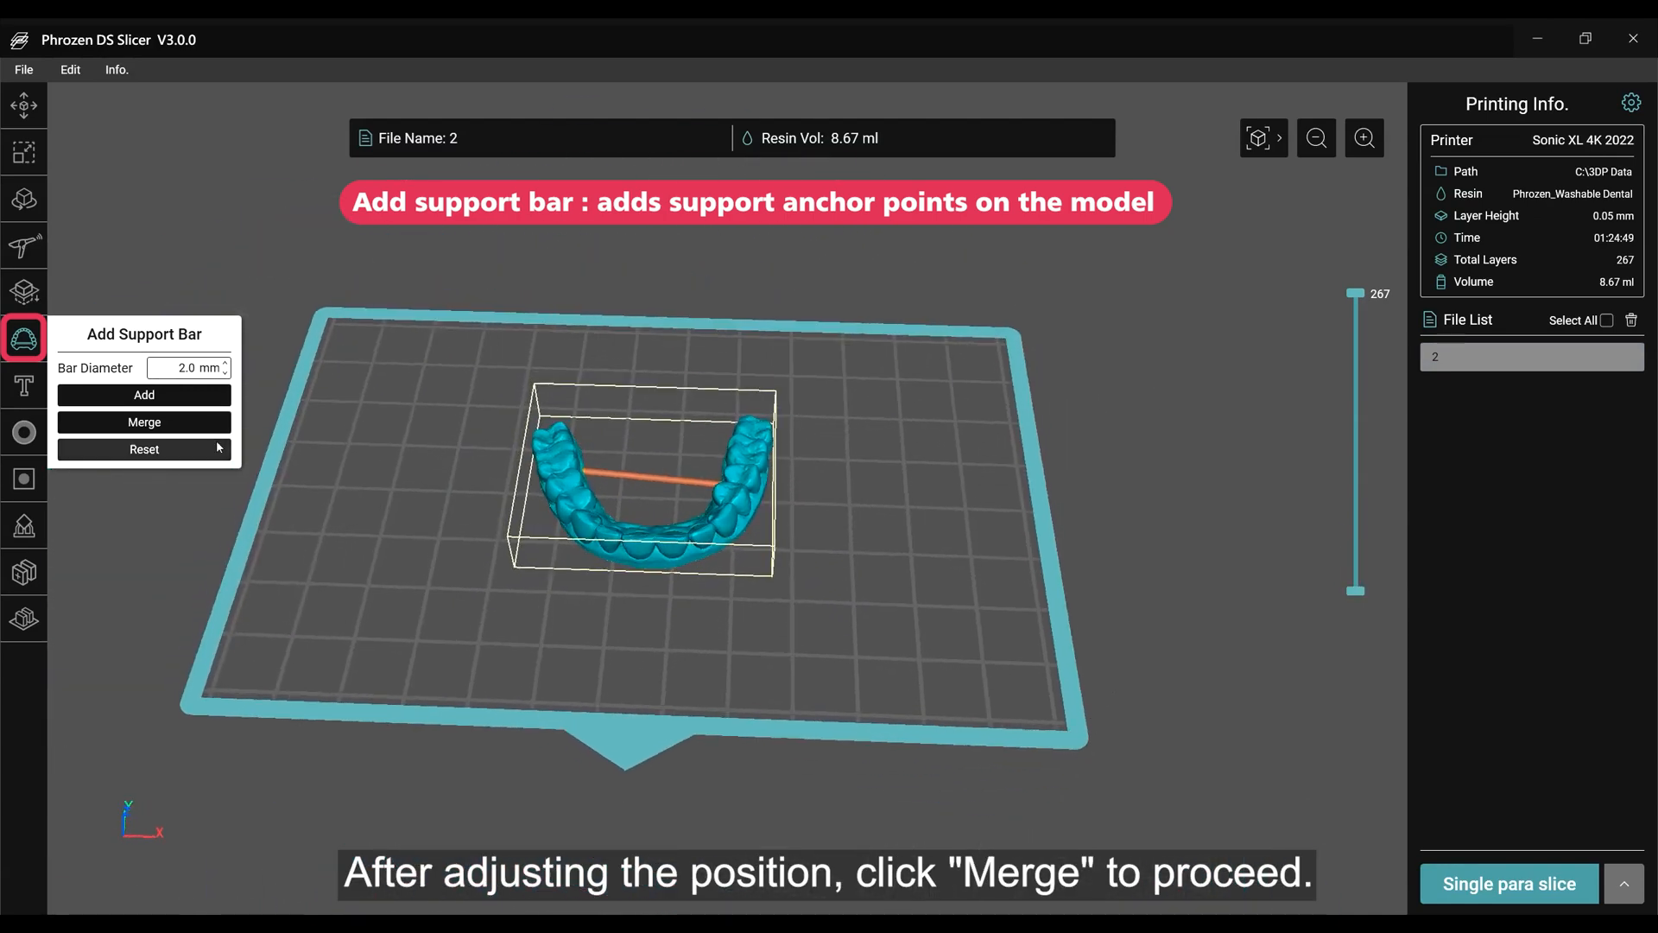
{"action": "left_click", "coordinate": [166, 422]}
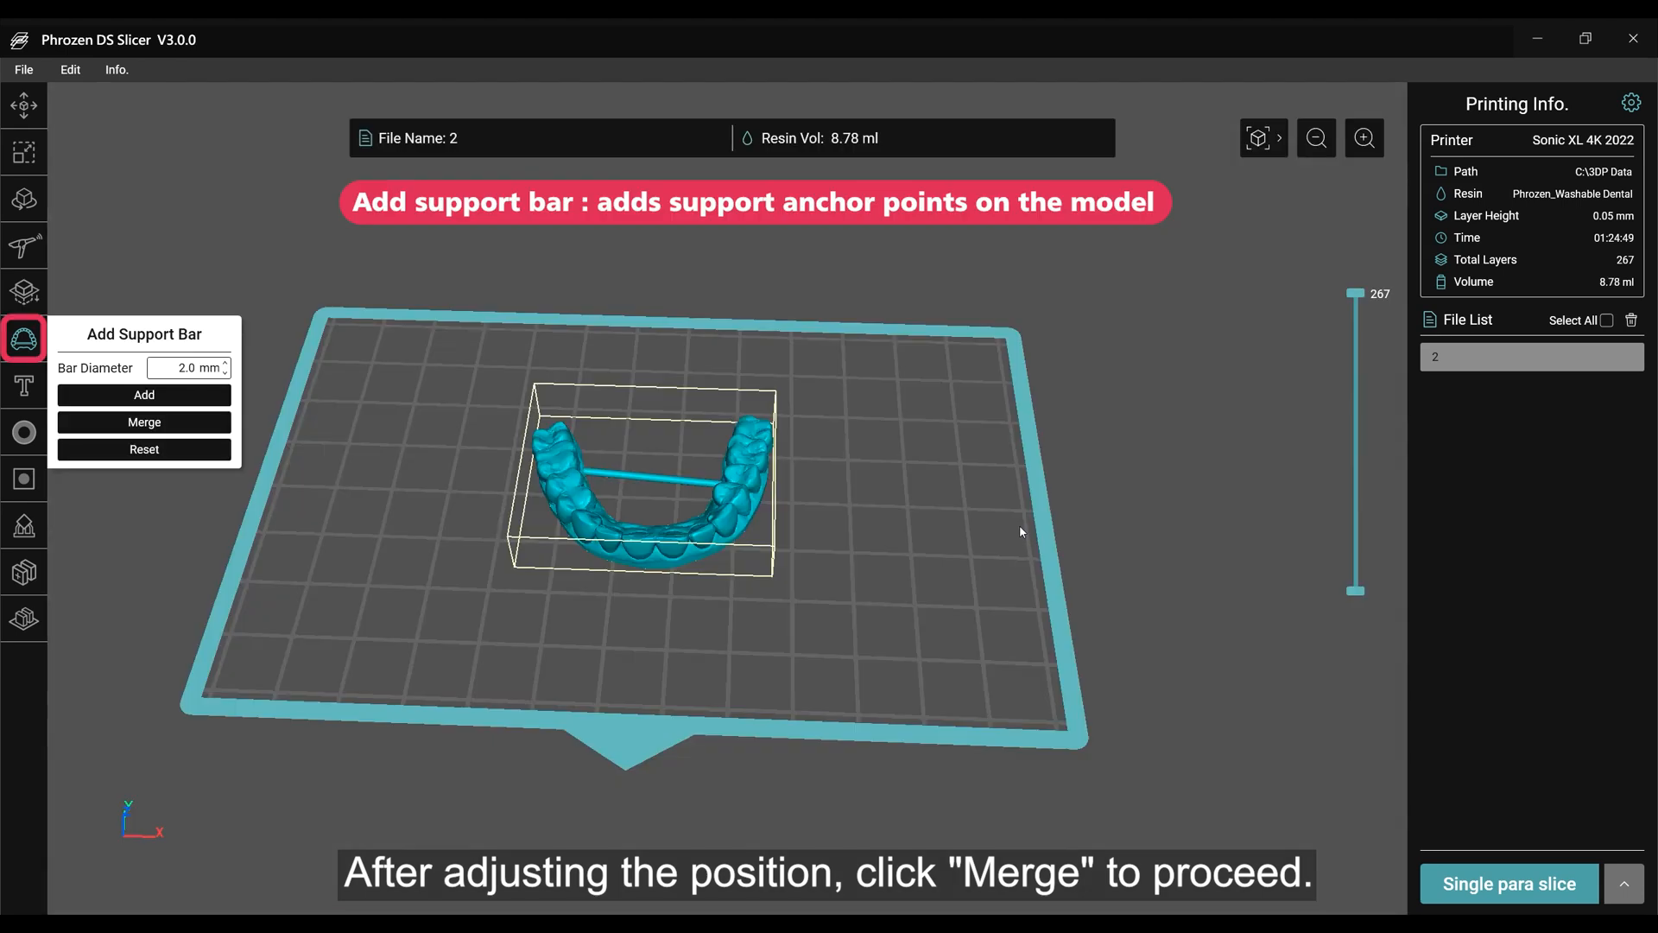
Add the outward text 123456, 2.0 mm in size and 1.0 mm thick, to the inner front wall of the dental model and merge it.
{"action": "left_click", "coordinate": [24, 385]}
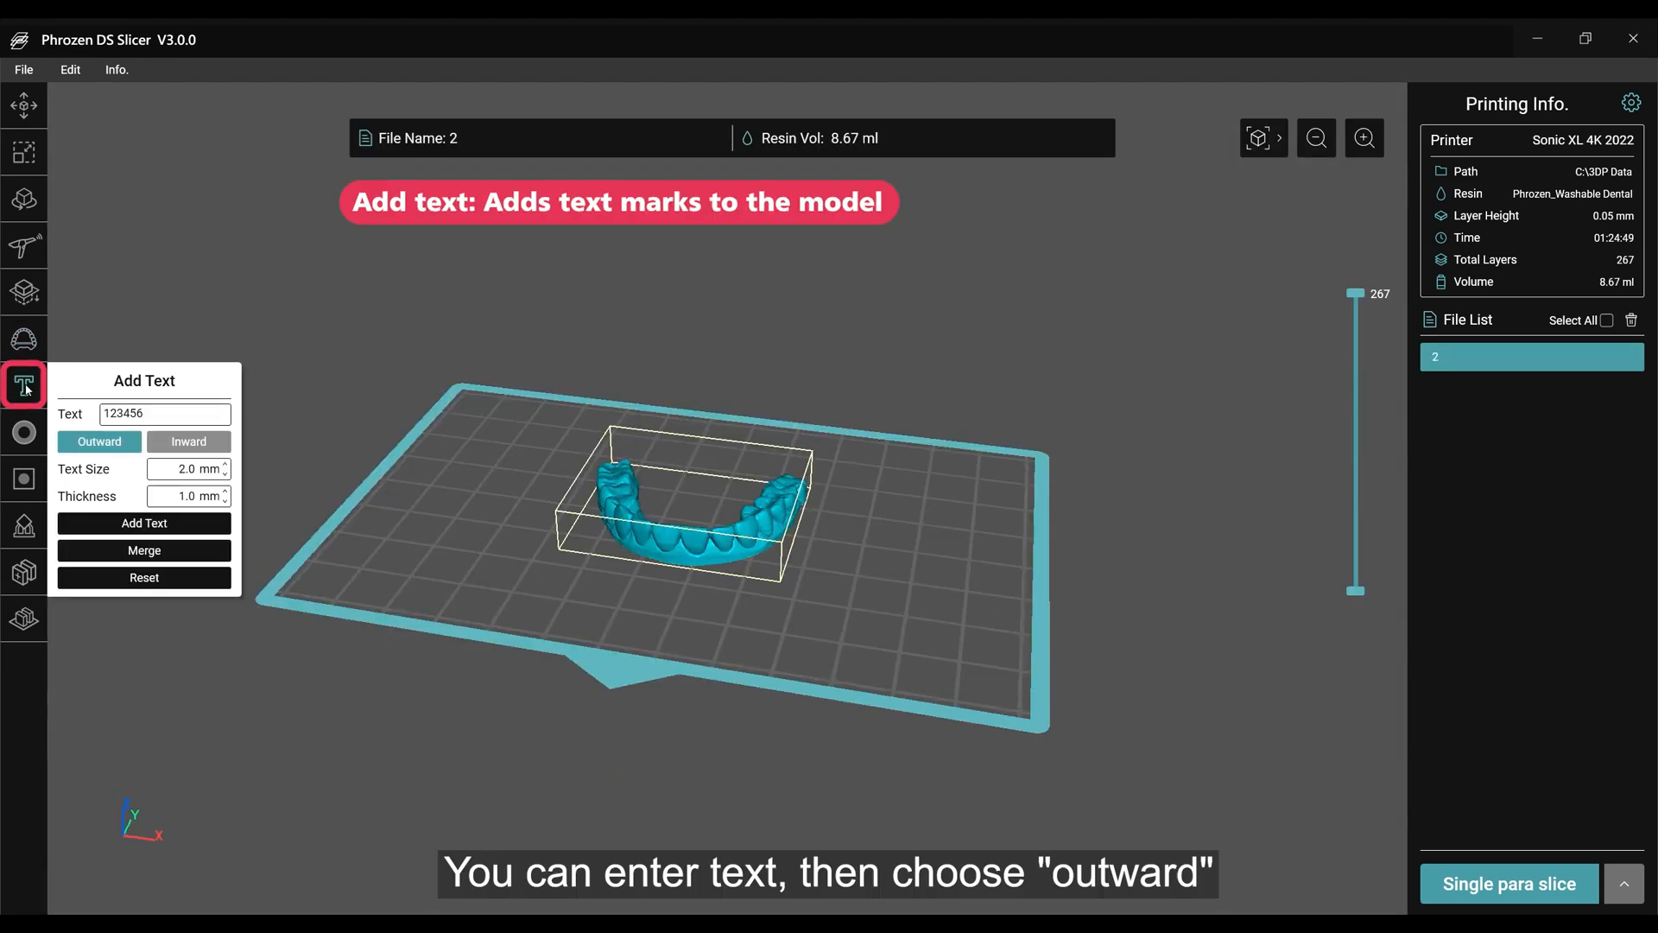
{"action": "left_click", "coordinate": [114, 443]}
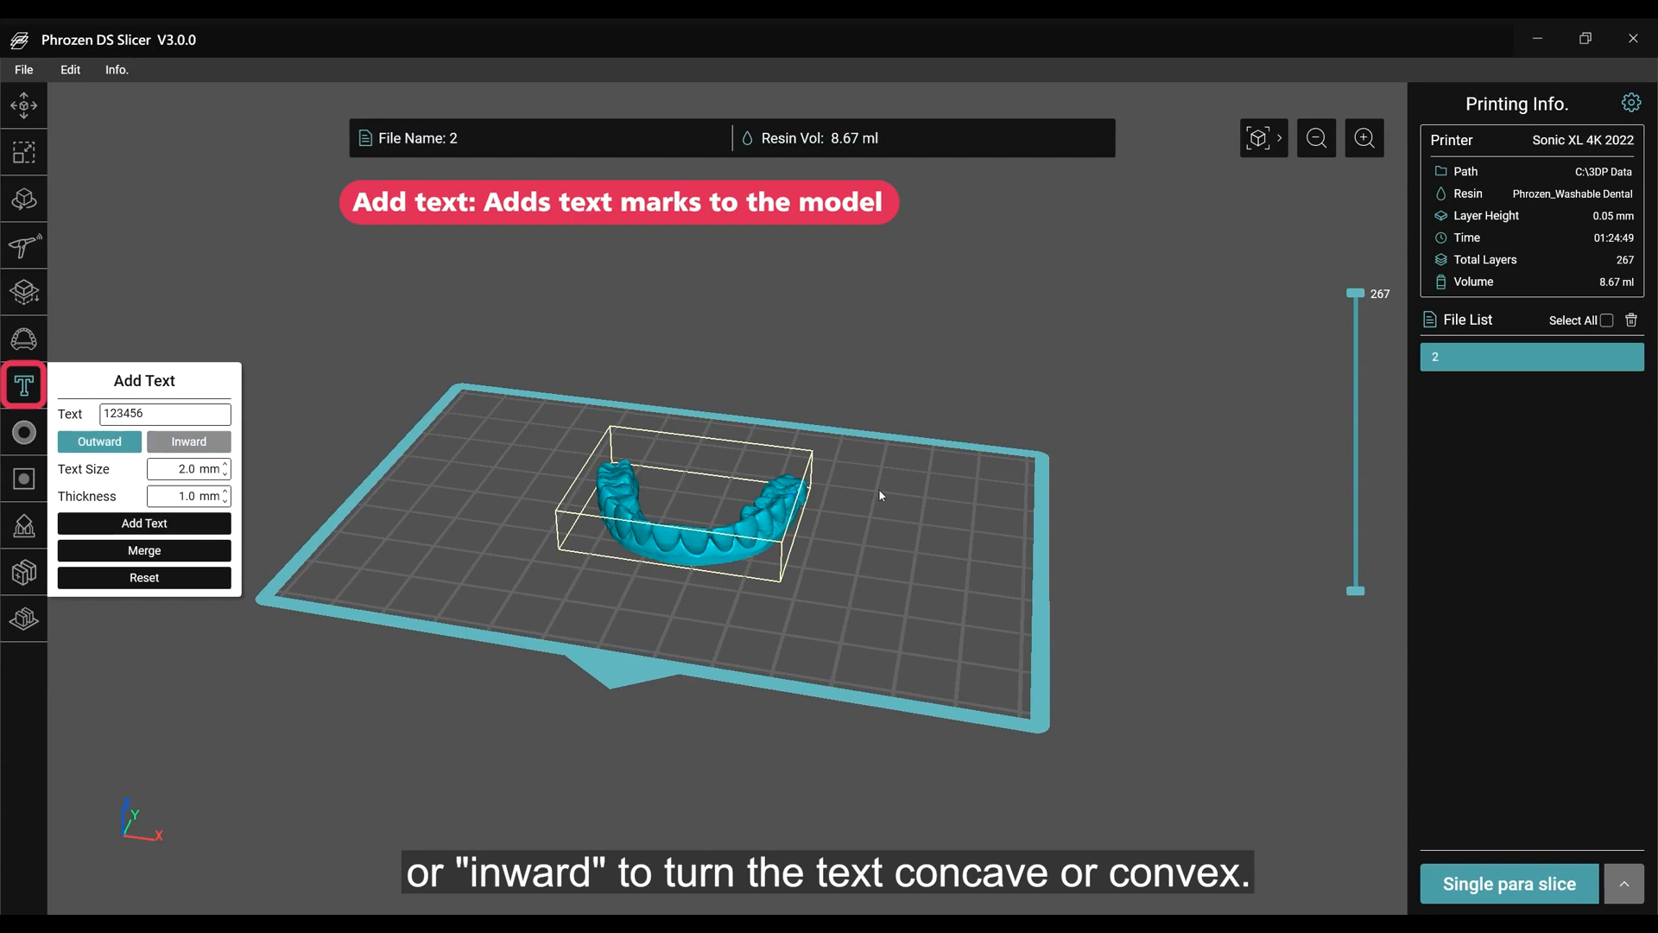
{"action": "right_click_drag", "start_coordinate": [879, 496], "coordinate": [710, 476]}
{"action": "scroll", "coordinate": [713, 528], "scroll_direction": "up", "scroll_amount": 8}
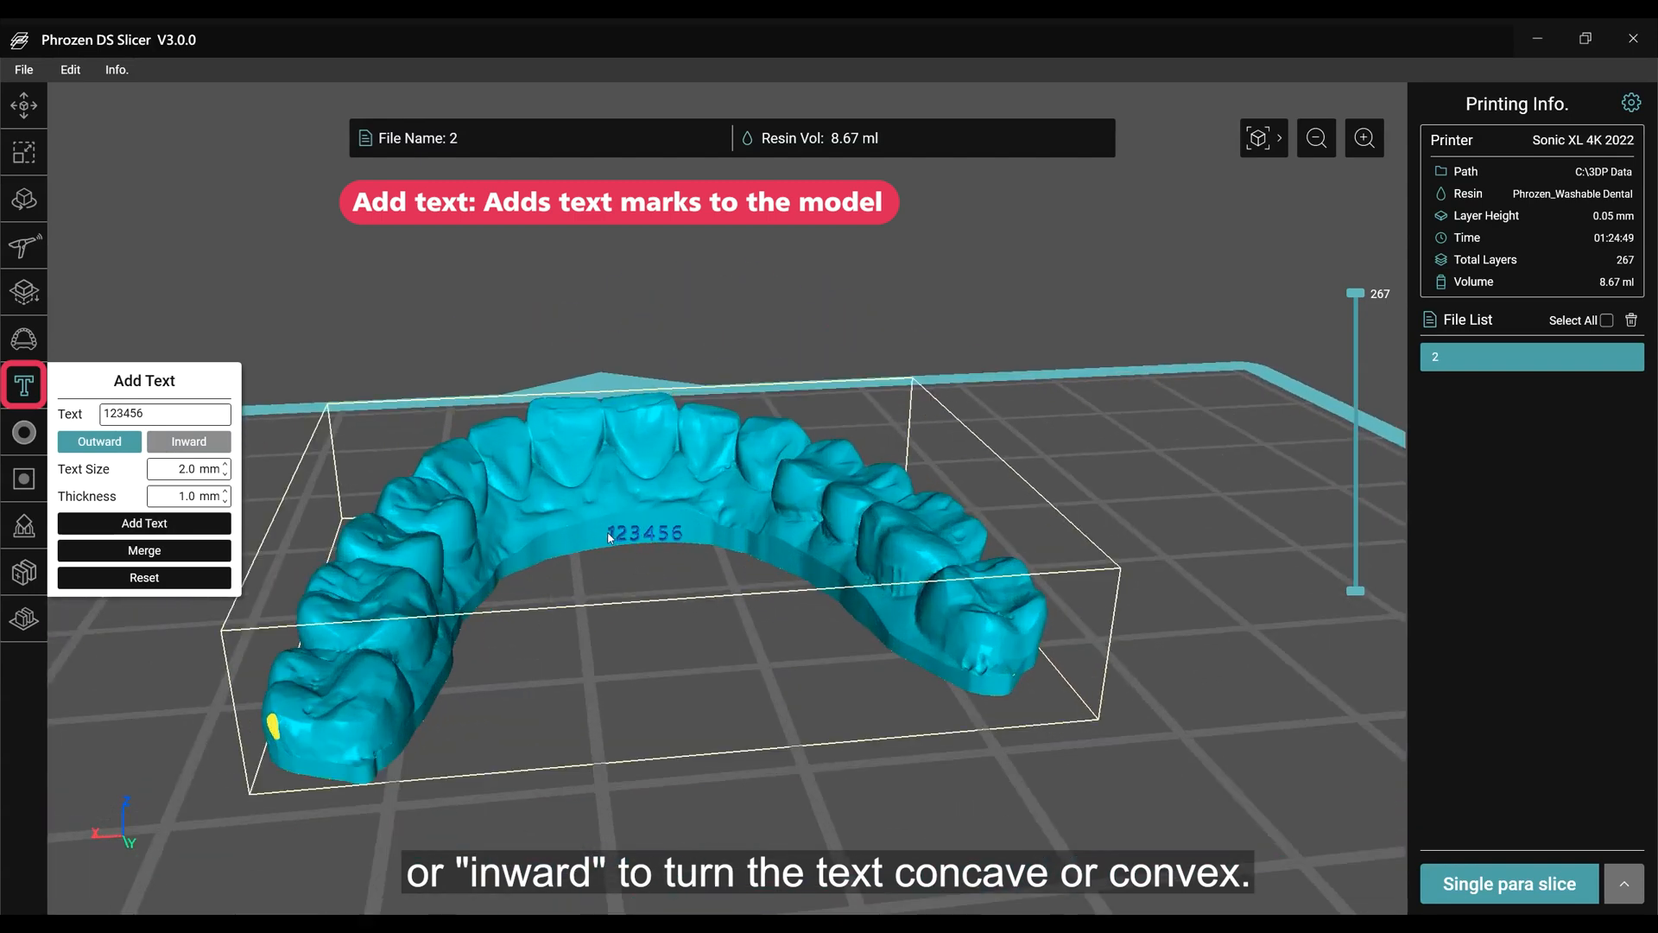
{"action": "left_click", "coordinate": [611, 531]}
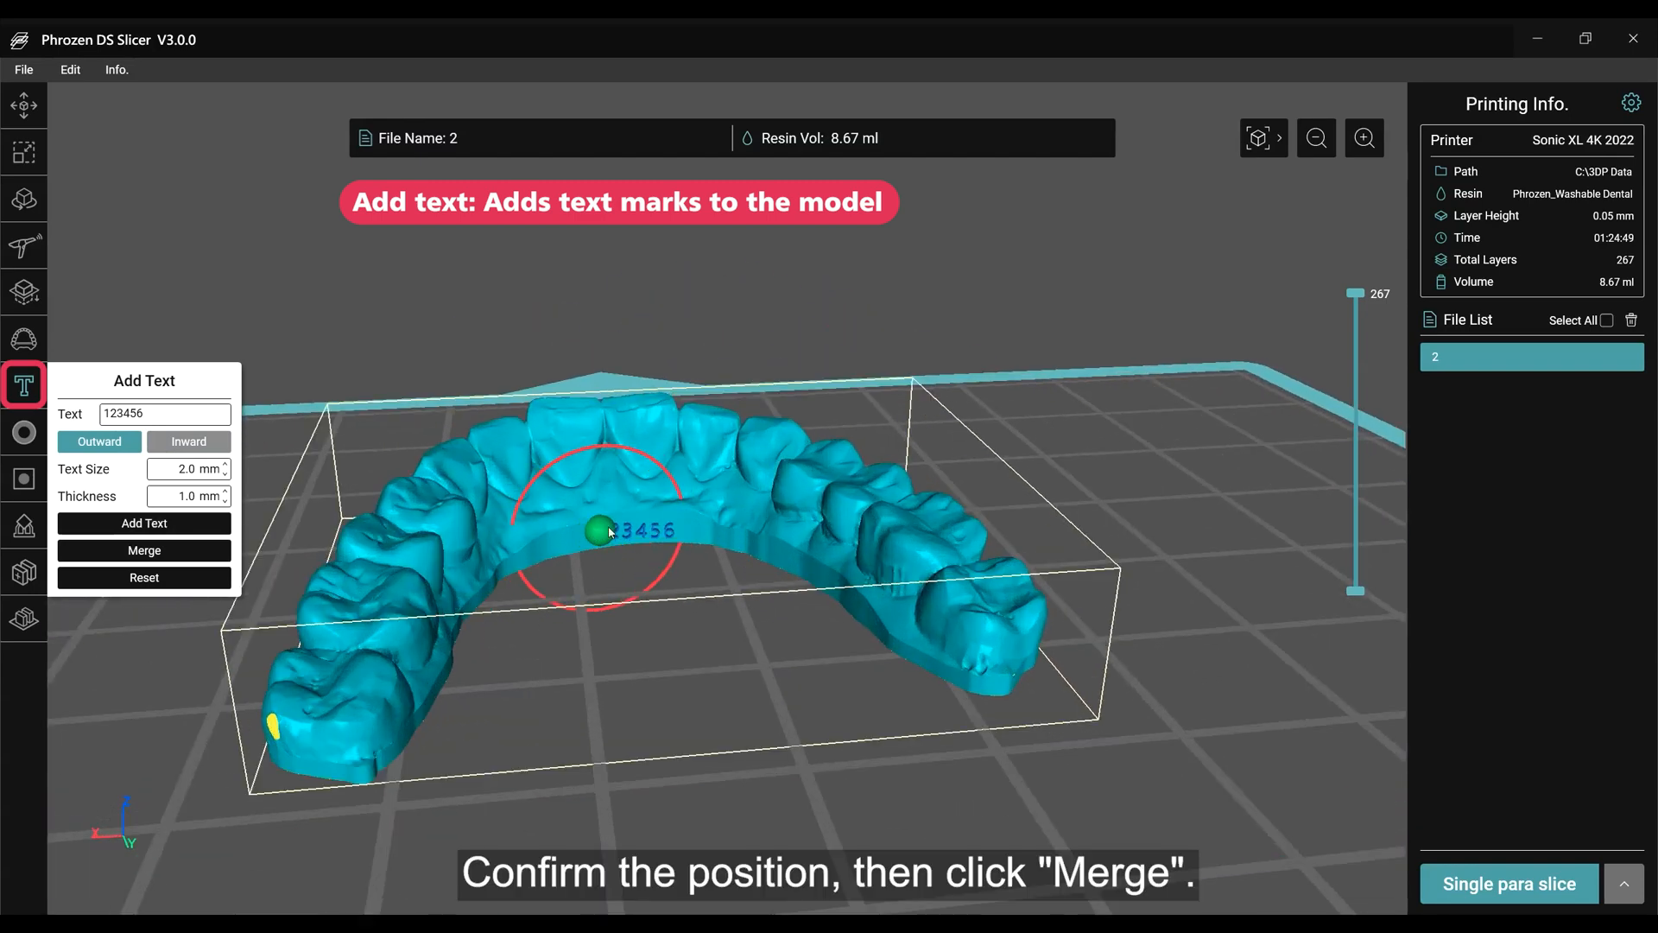
{"action": "left_click", "coordinate": [144, 550]}
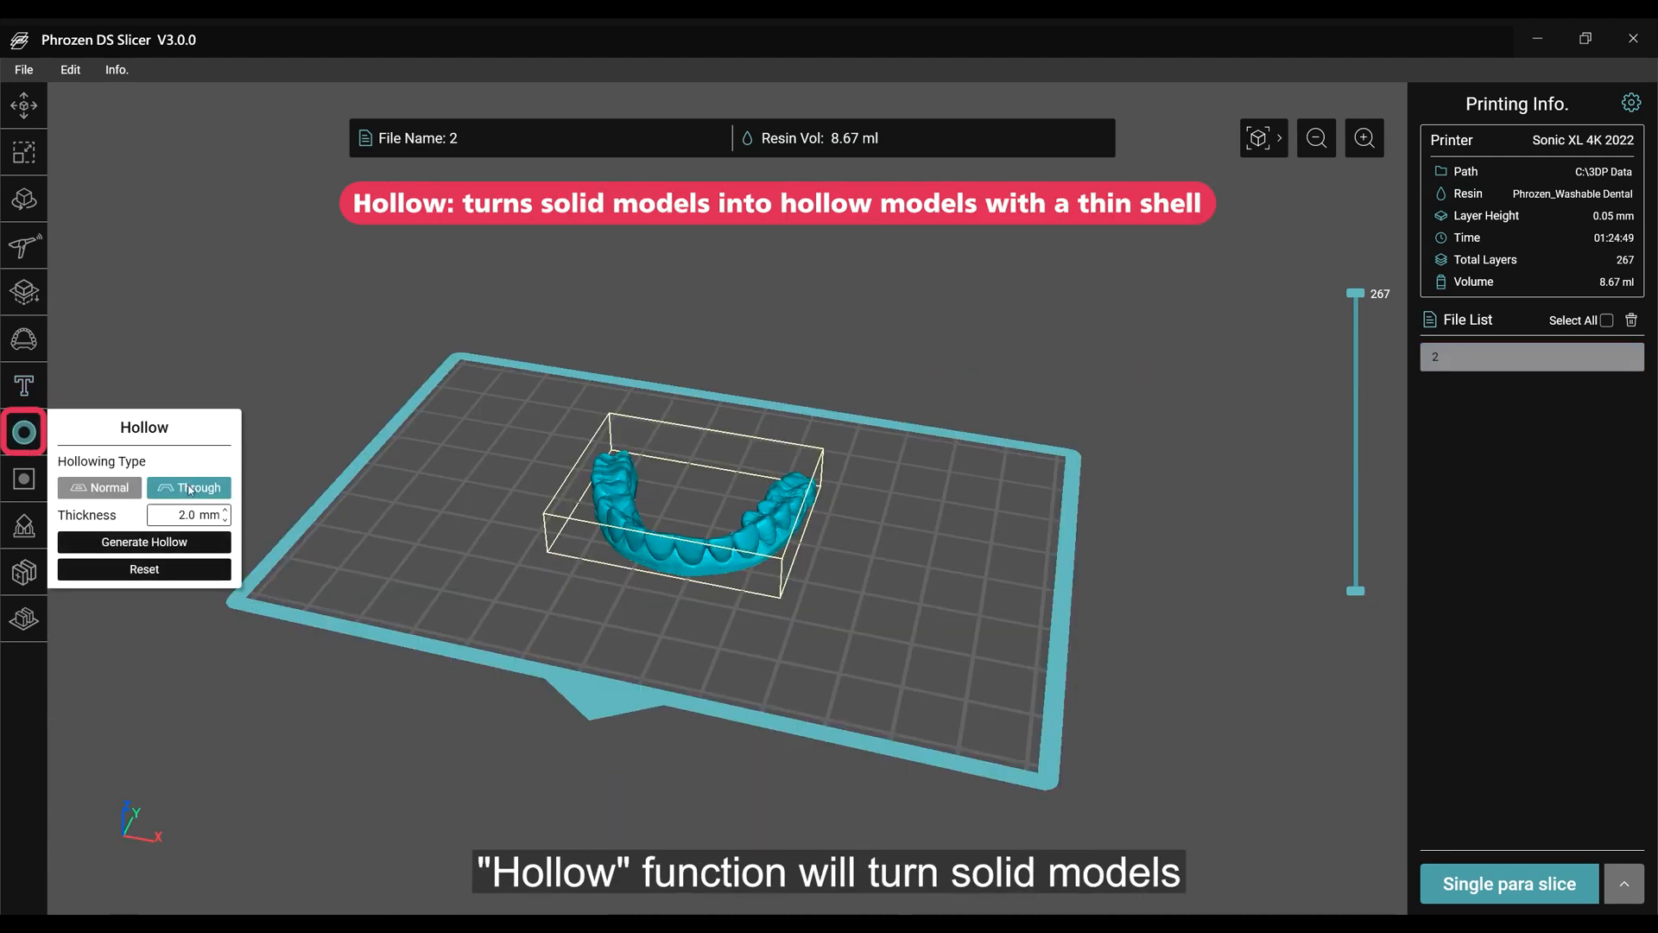
Hollow the dental model with the Through type at 2.0 mm thickness and position a vent 2.5 mm in diameter and 3.0 mm deep.
{"action": "left_click", "coordinate": [184, 491]}
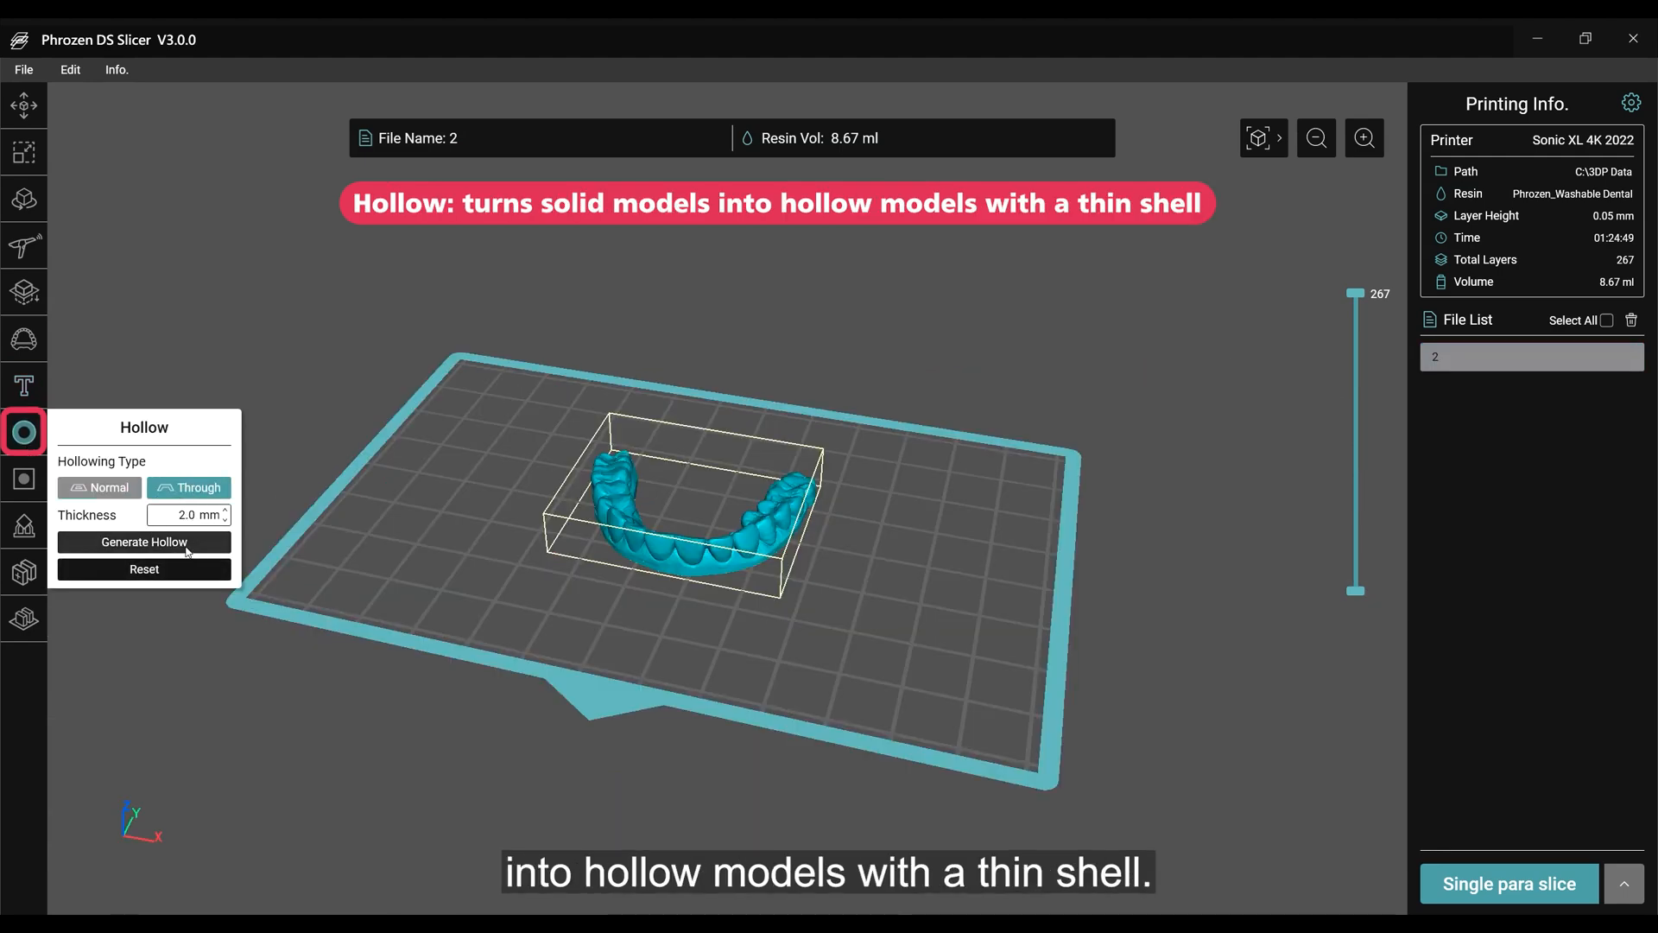
{"action": "left_click", "coordinate": [144, 542]}
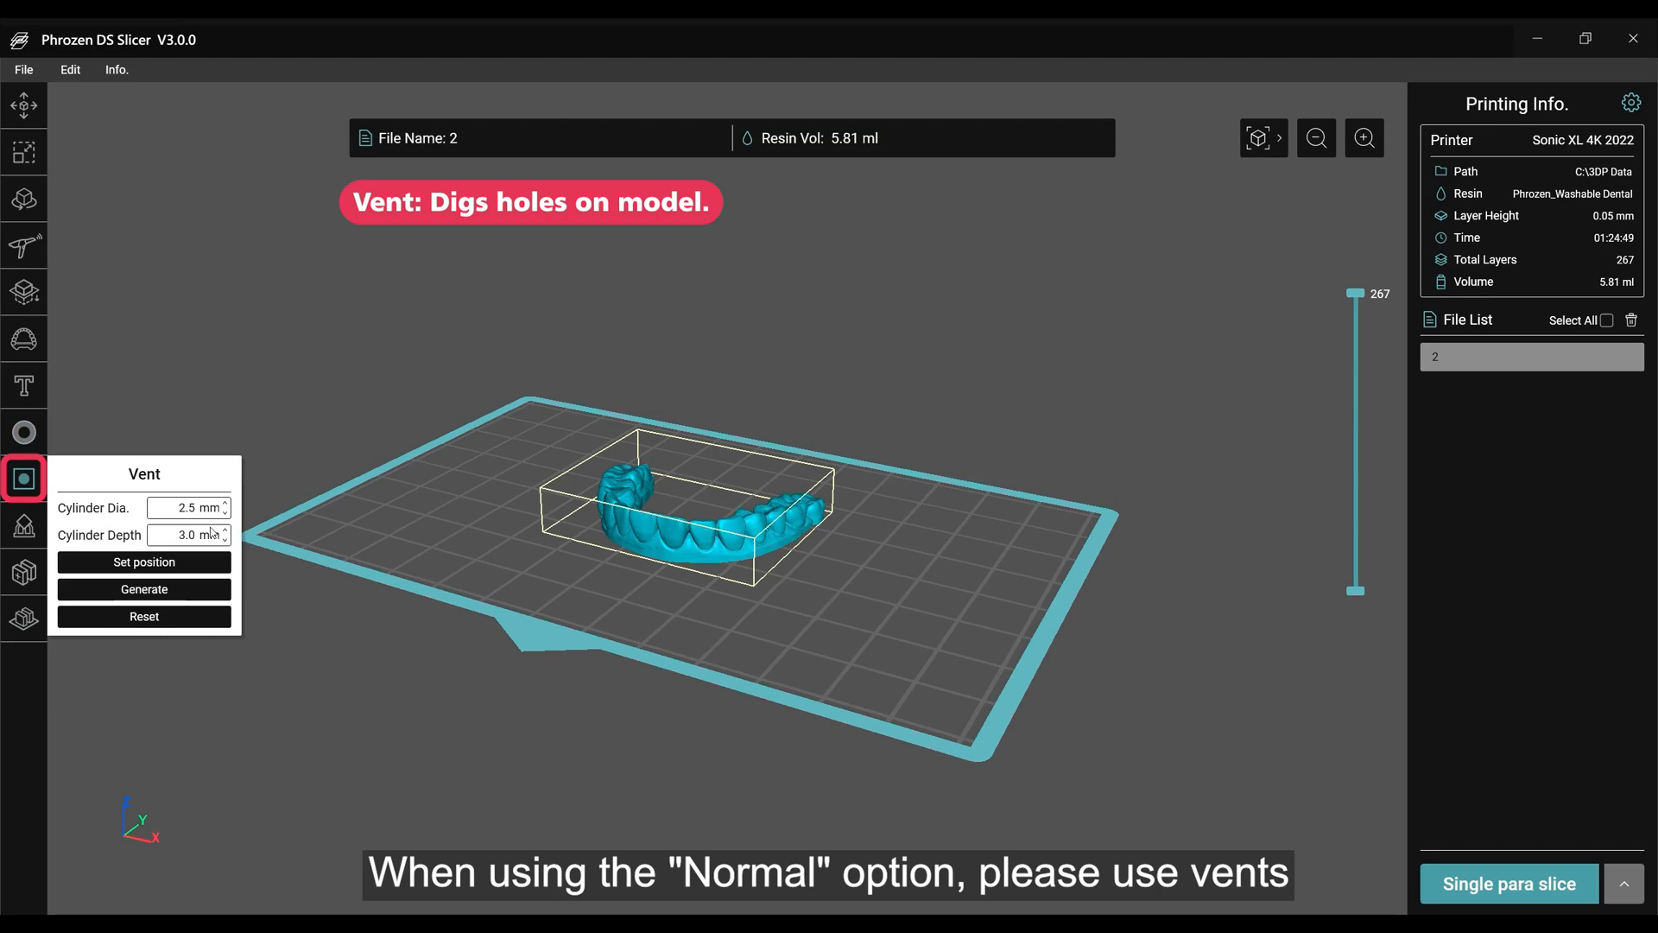
{"action": "mouse_move", "coordinate": [842, 544]}
{"action": "right_mouse_down"}
{"action": "mouse_move", "coordinate": [725, 561]}
{"action": "mouse_move", "coordinate": [630, 536]}
{"action": "mouse_move", "coordinate": [633, 557]}
{"action": "right_mouse_up"}
{"action": "scroll", "coordinate": [633, 557], "scroll_direction": "up", "scroll_amount": 5}
{"action": "left_click", "coordinate": [371, 592]}
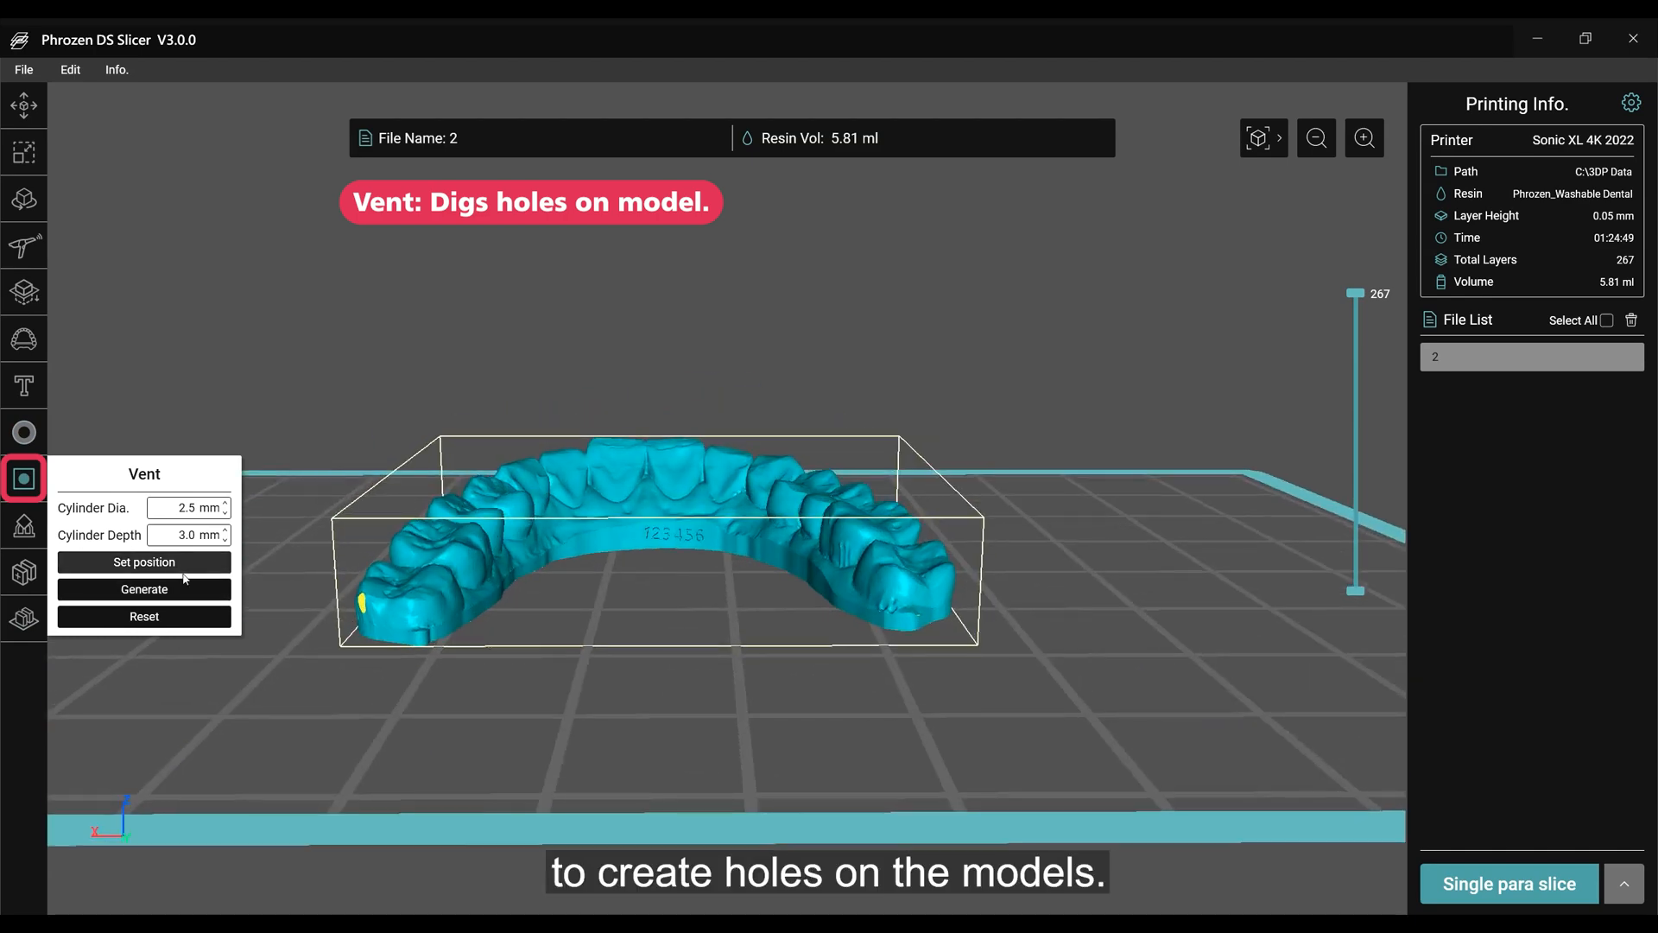
{"action": "left_click", "coordinate": [144, 562]}
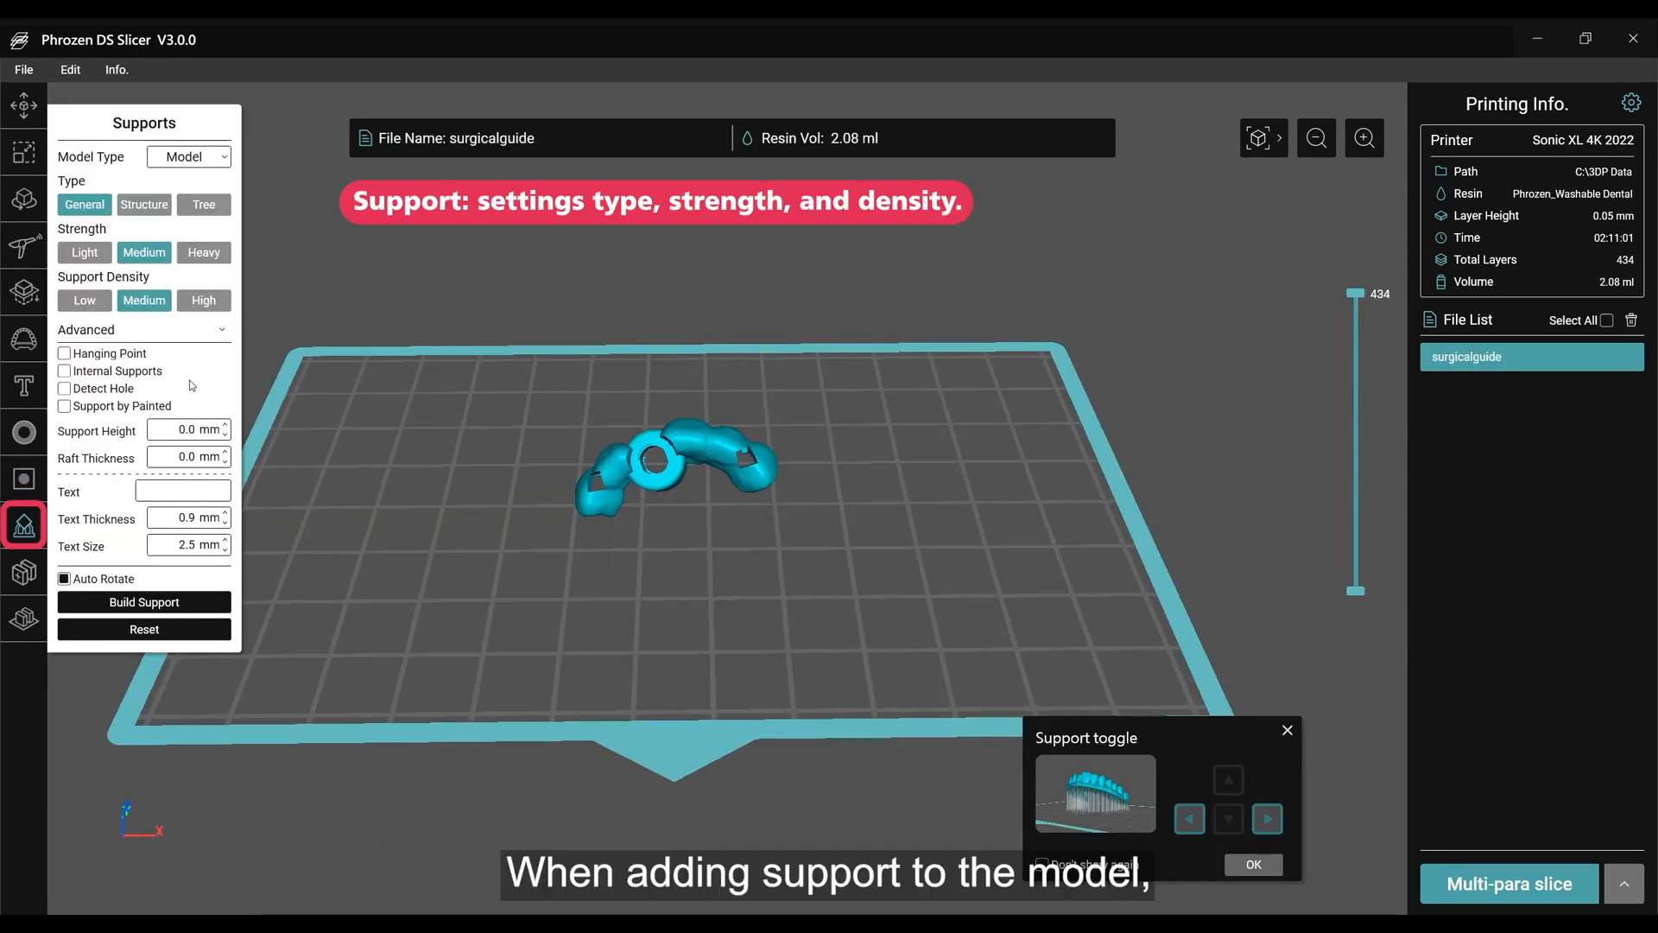
Build General supports for the surgical guide with model type Guide, medium strength and density, Detect Hole and 5.0 mm support height, and inspect them.
{"action": "left_click", "coordinate": [222, 157]}
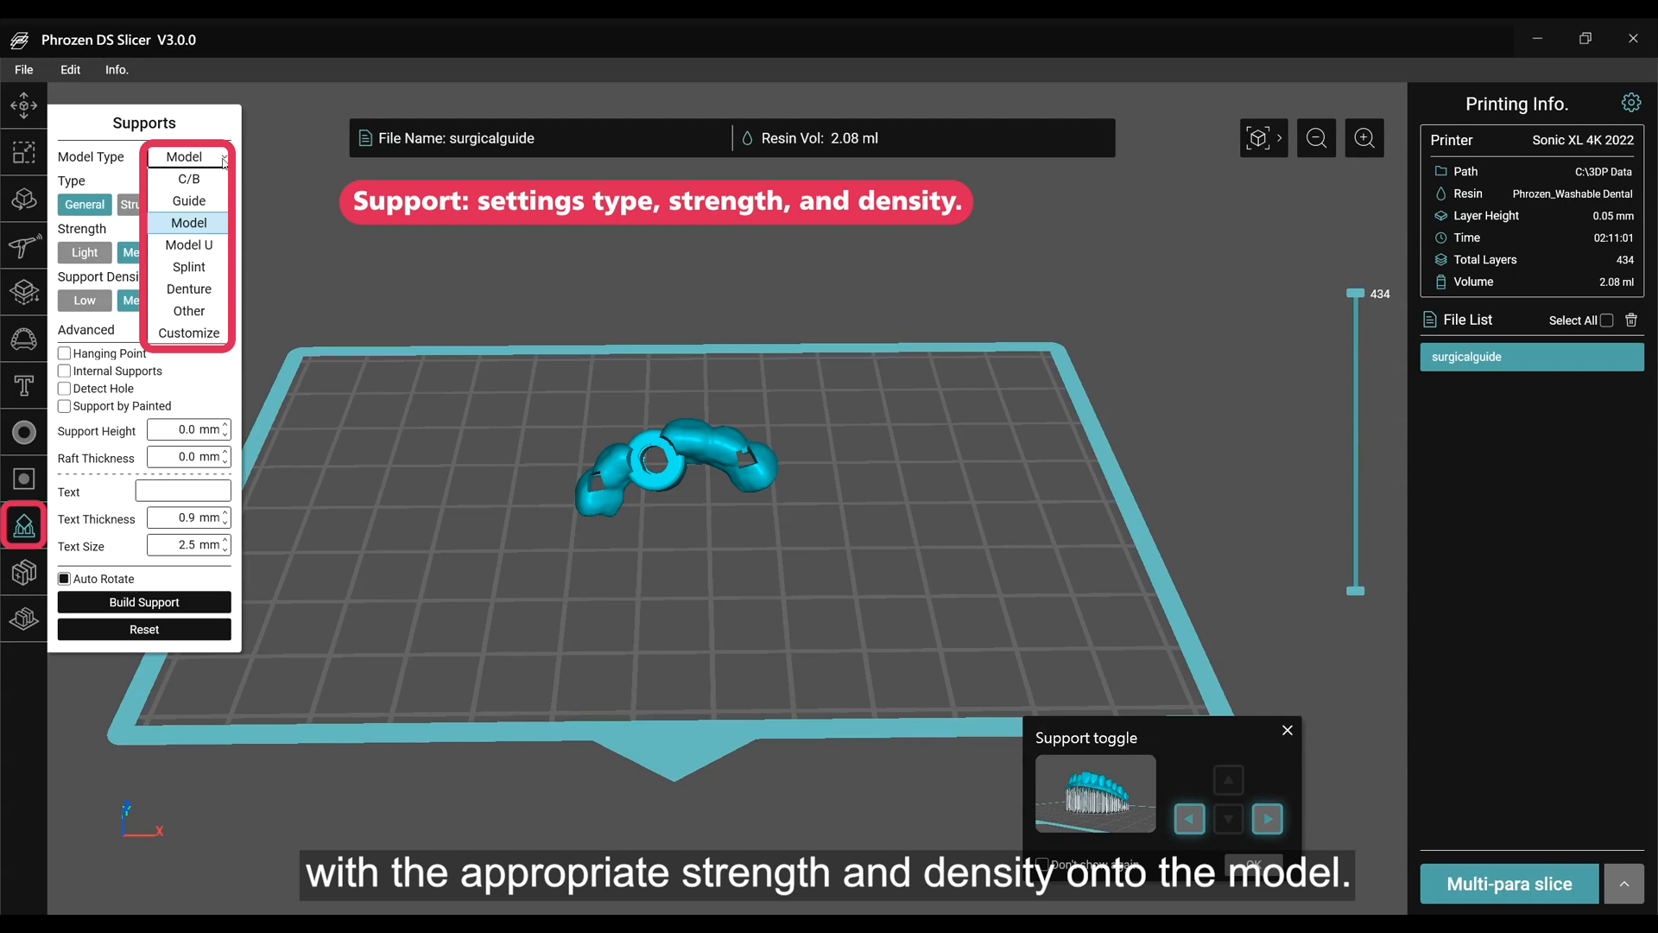
{"action": "left_click", "coordinate": [189, 200]}
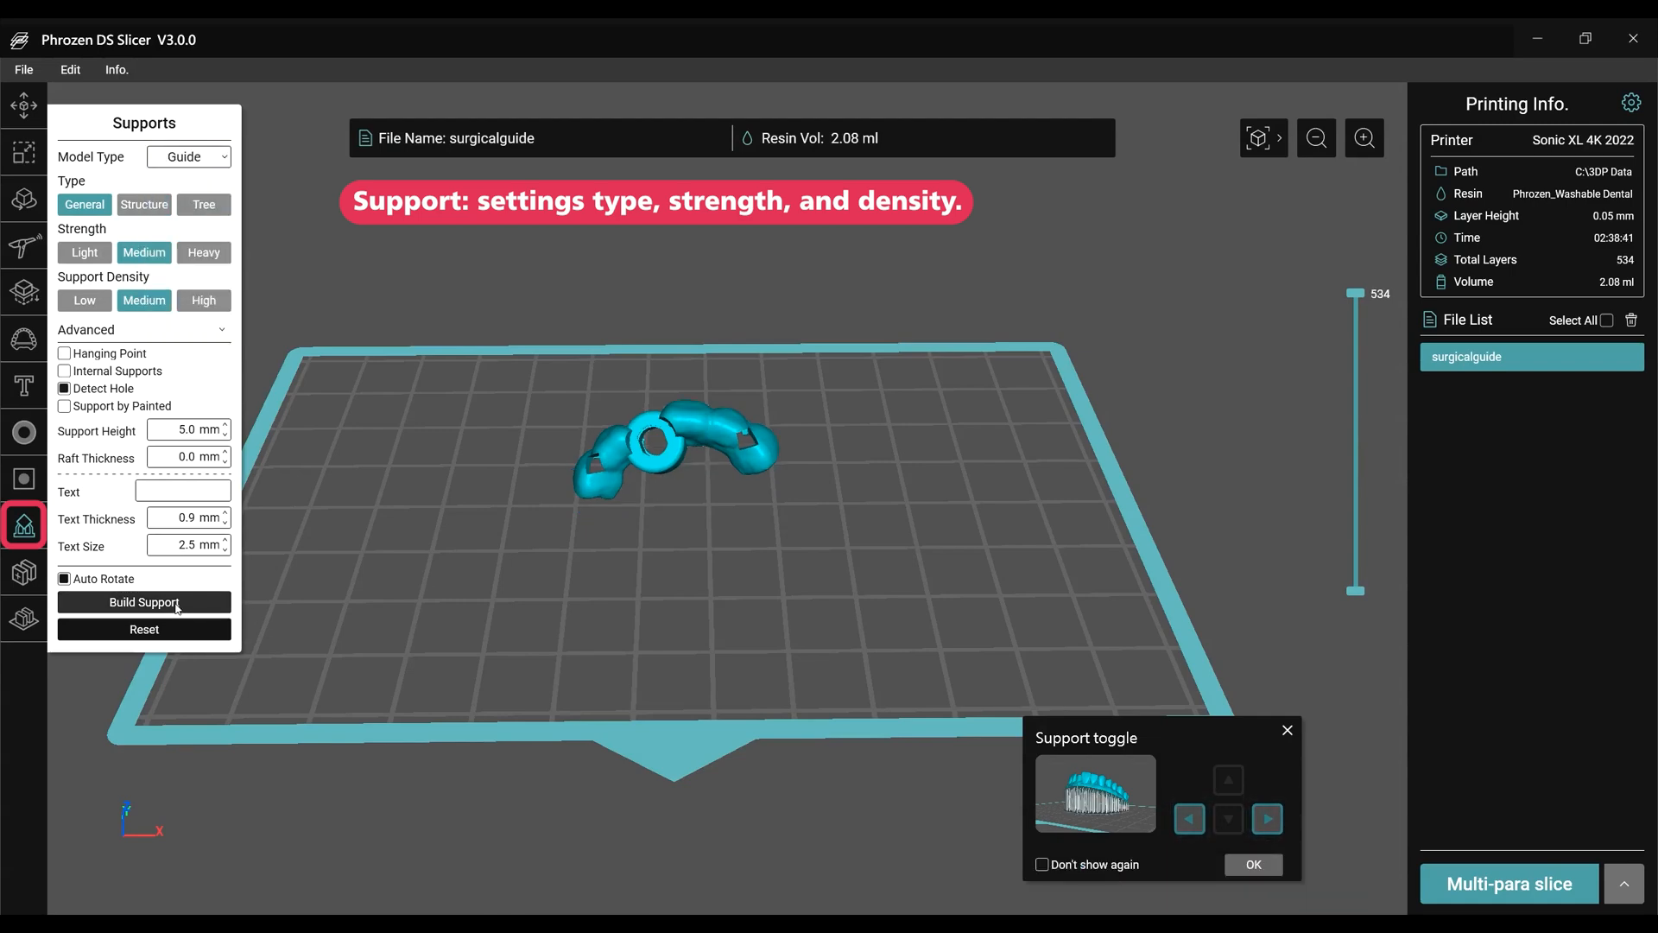
{"action": "left_click", "coordinate": [220, 603]}
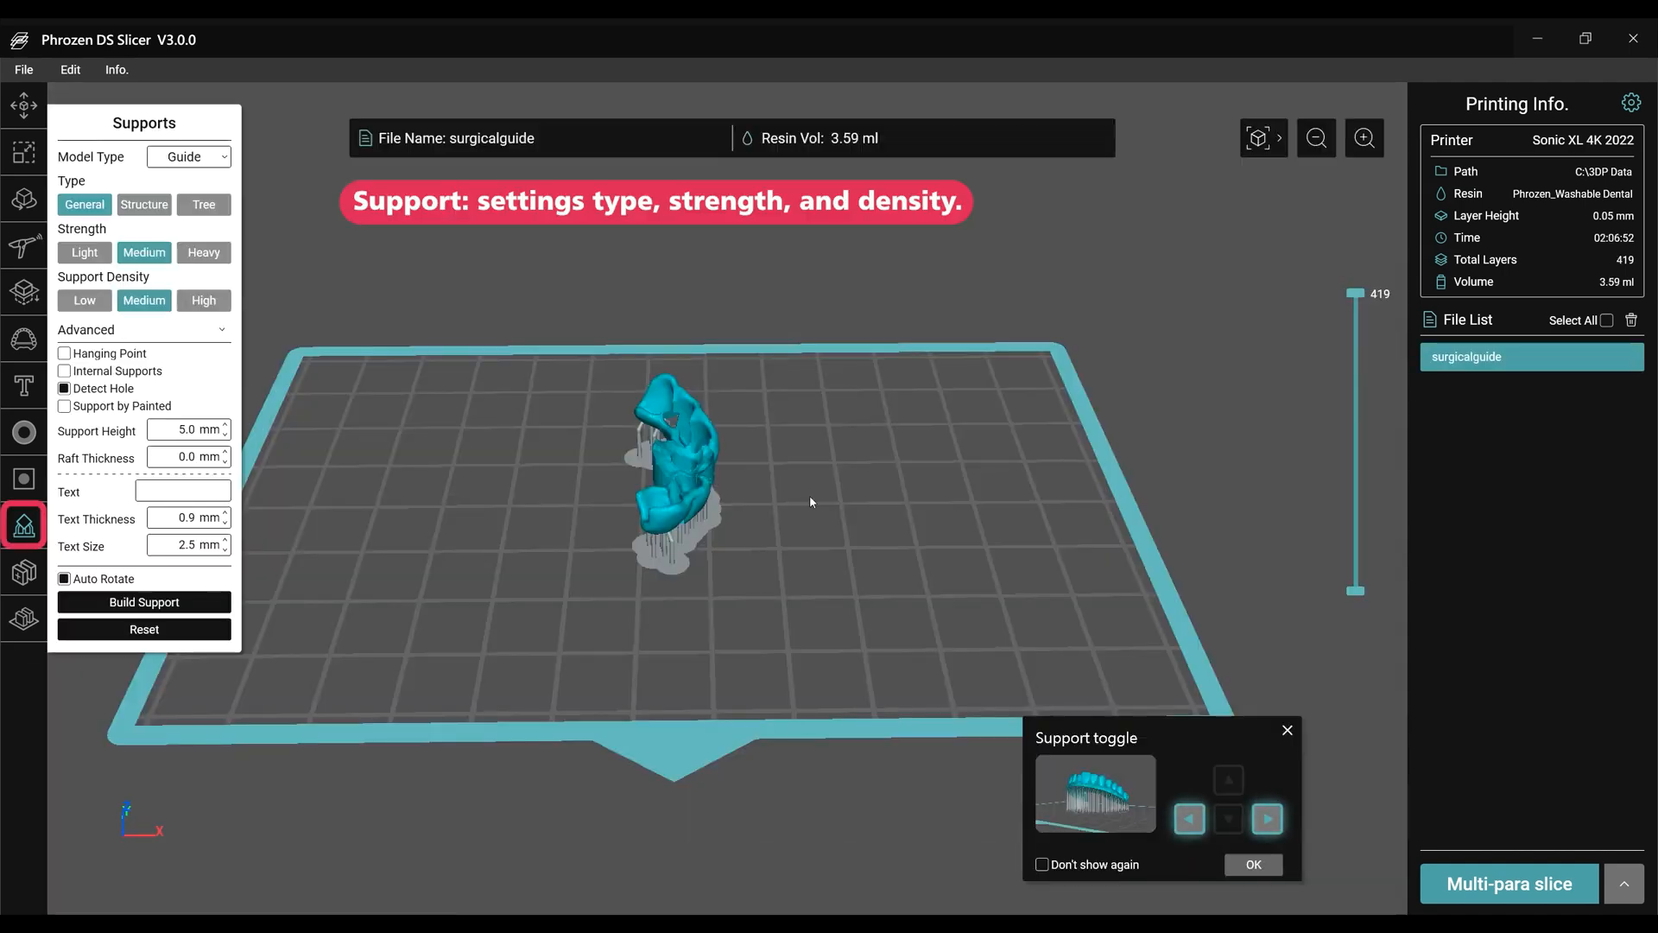
{"action": "right_click_drag", "start_coordinate": [810, 497], "coordinate": [537, 581]}
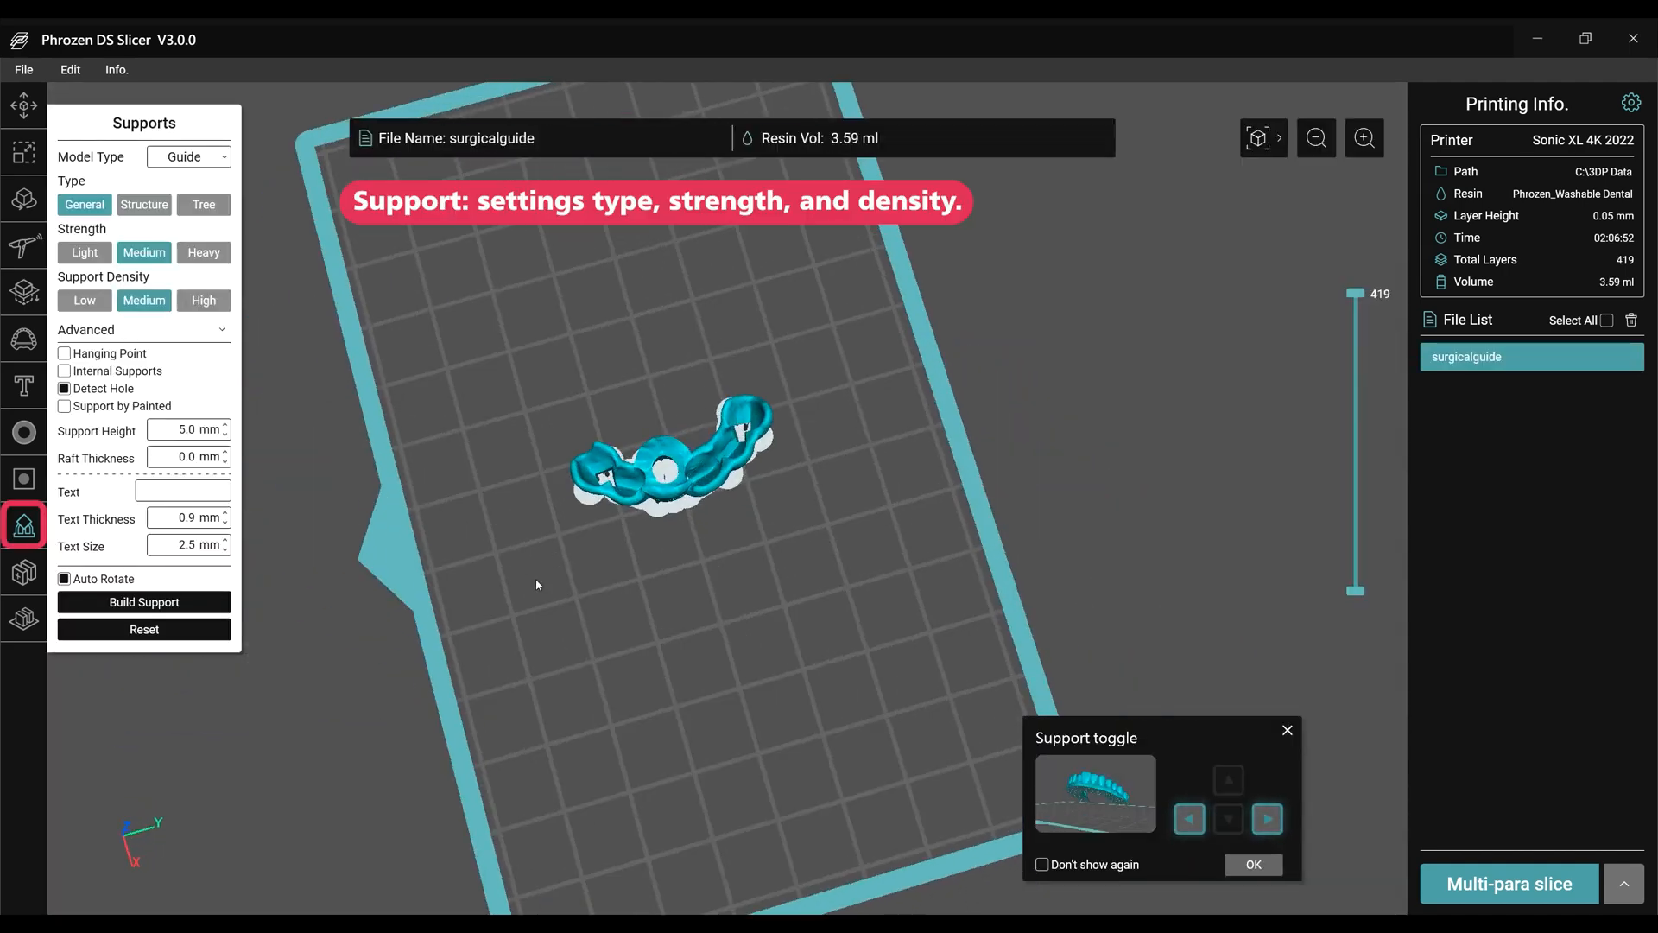
{"action": "scroll", "coordinate": [618, 445], "scroll_direction": "up", "scroll_amount": 10}
{"action": "right_click_drag", "start_coordinate": [588, 422], "coordinate": [553, 450]}
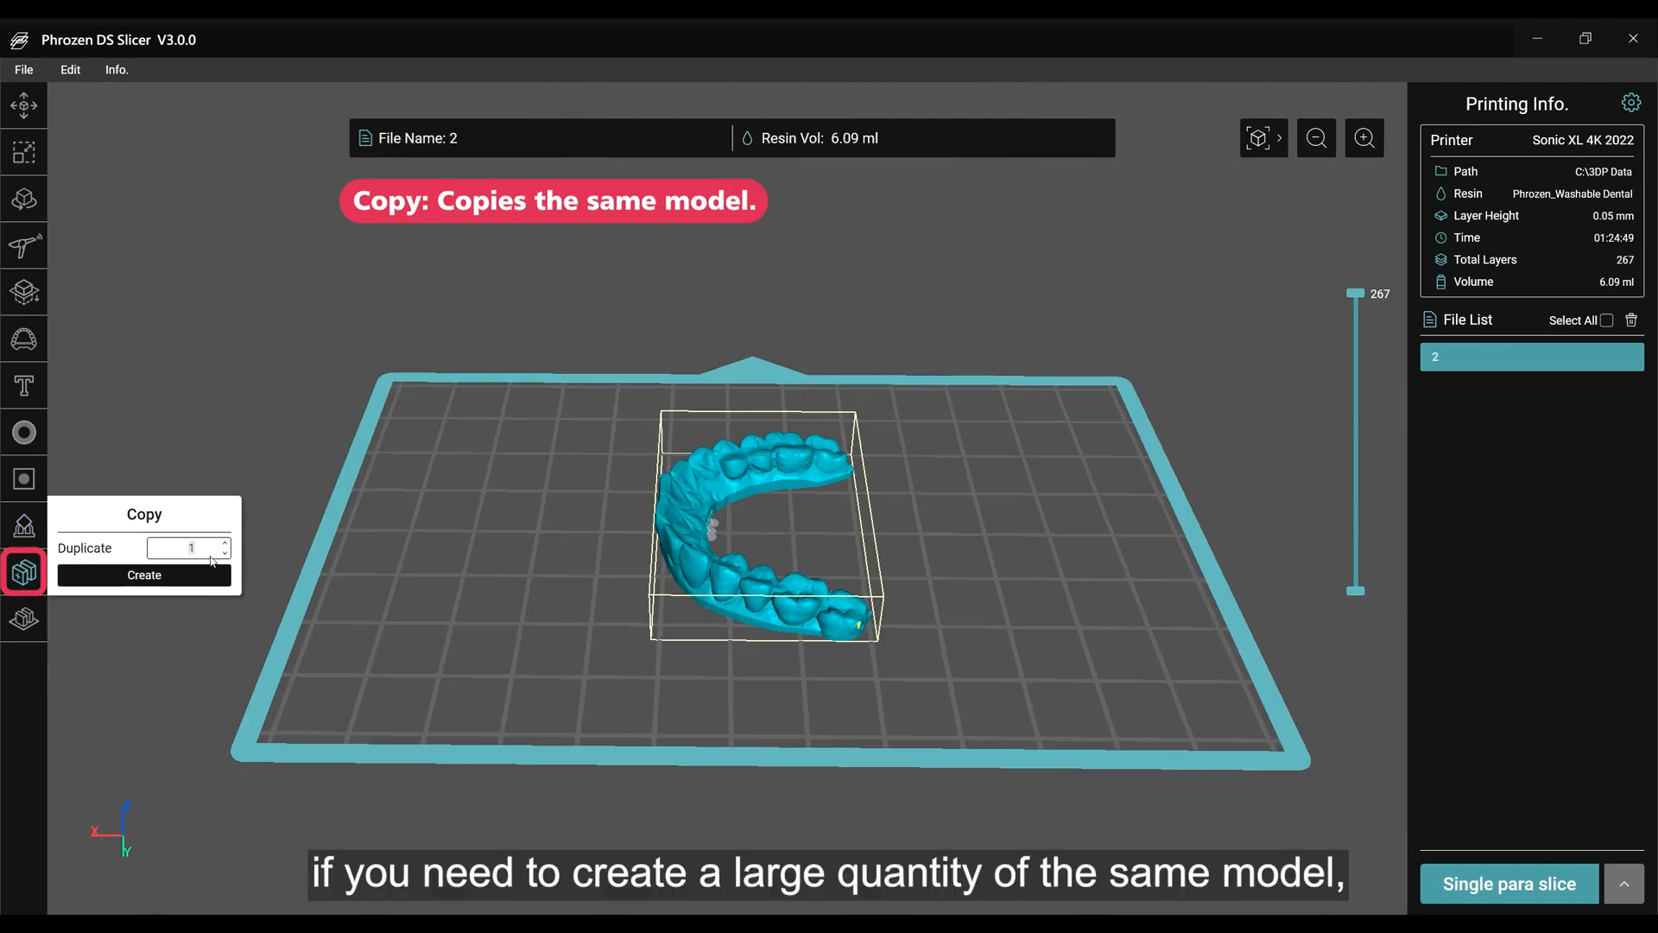
Create 5 duplicates of the dental model and auto-arrange all models around the plate's center with a 2.0 mm gap.
{"action": "left_click", "coordinate": [179, 575]}
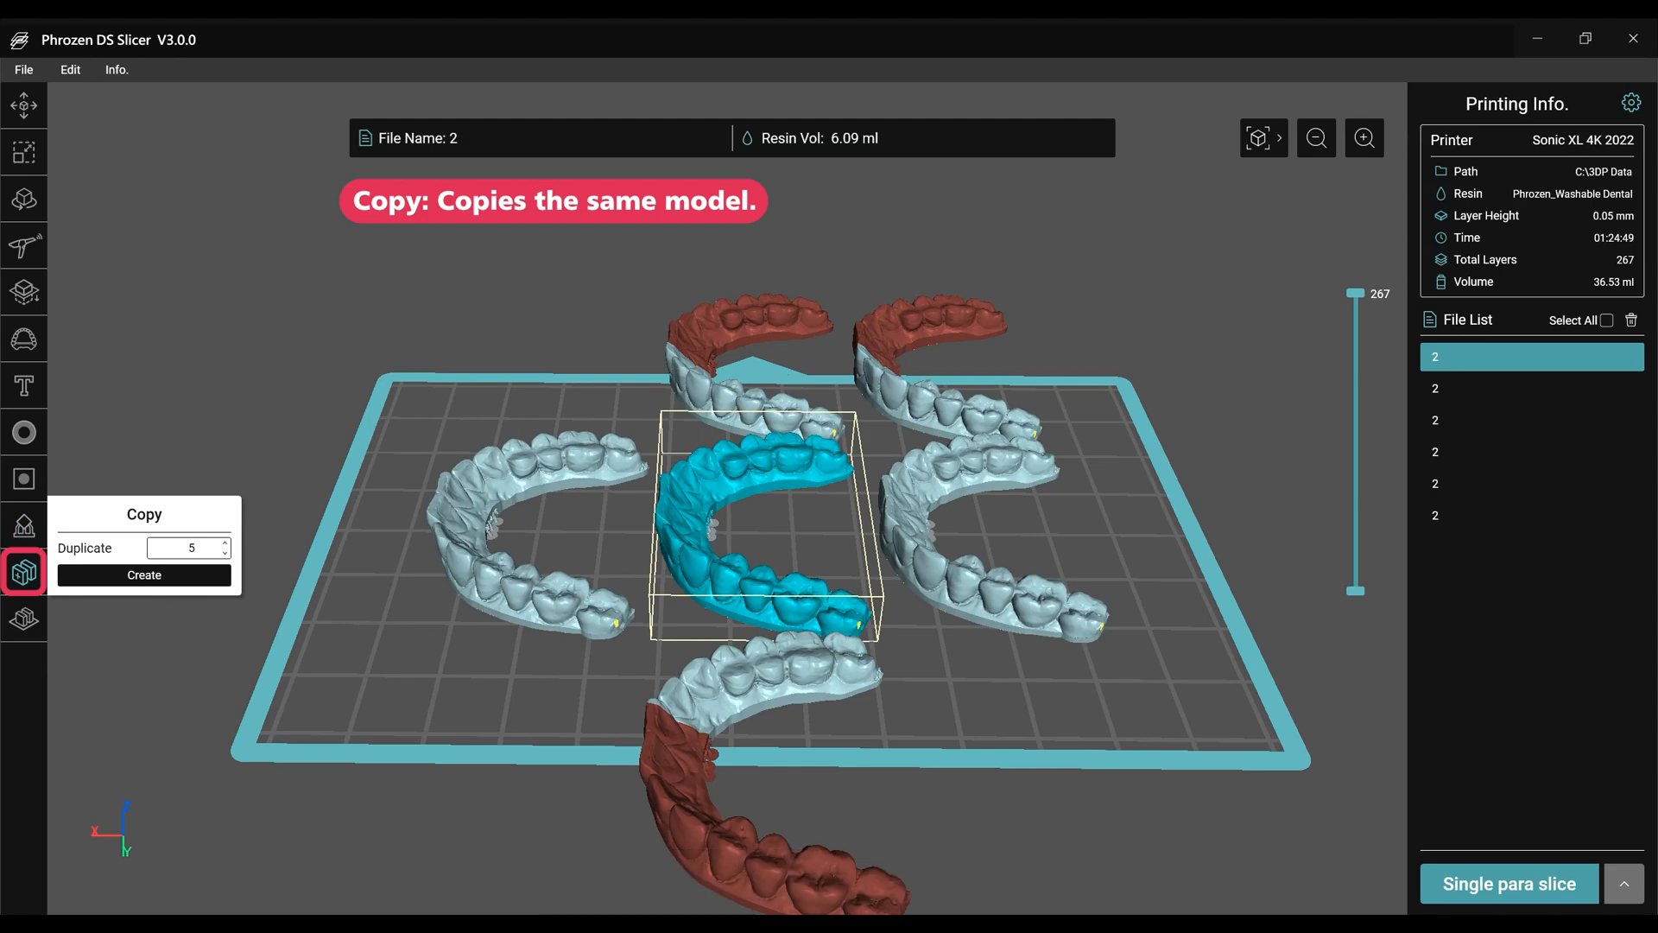
{"action": "left_click", "coordinate": [24, 619]}
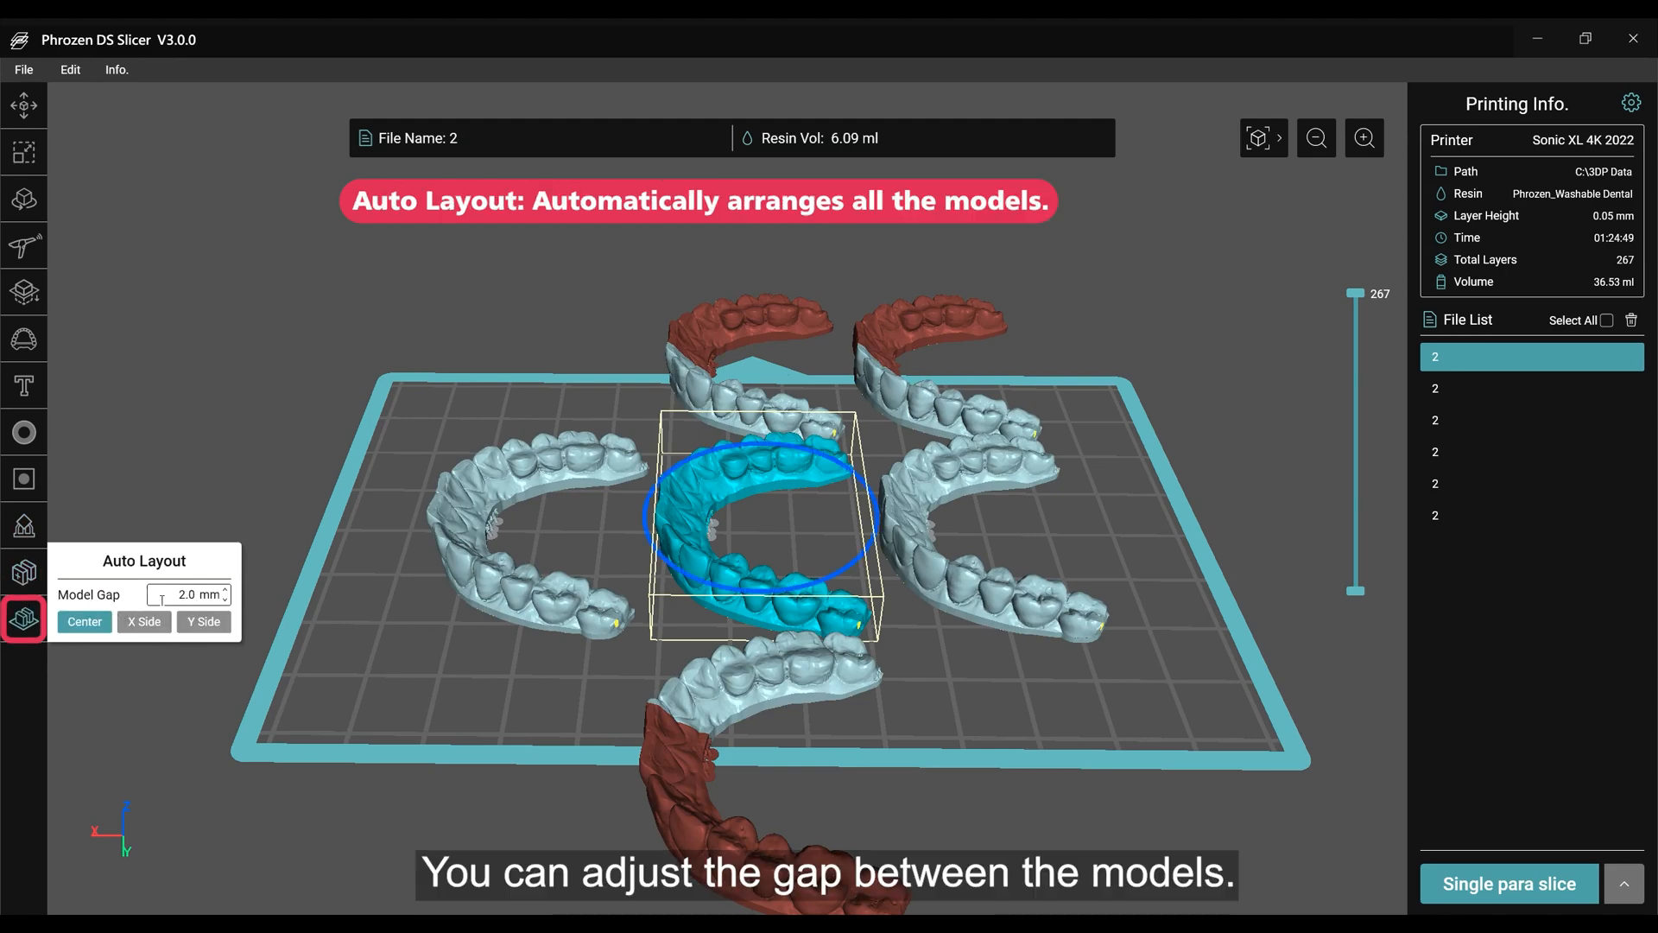
{"action": "left_click", "coordinate": [83, 618]}
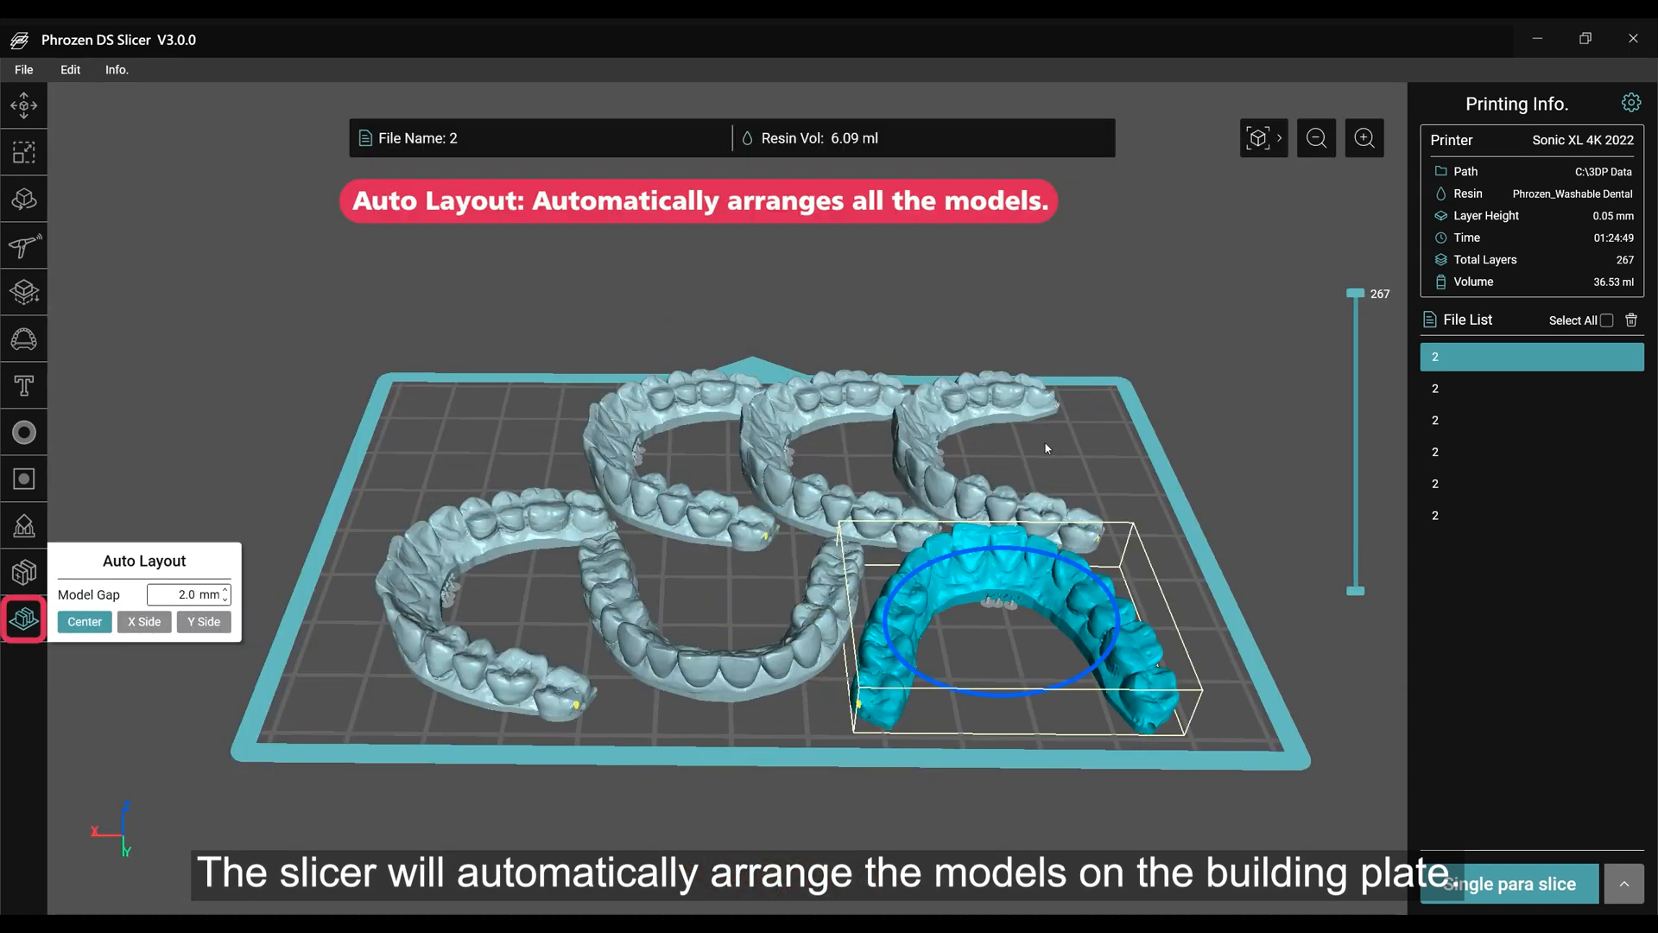
{"action": "right_click_drag", "start_coordinate": [1044, 448], "coordinate": [1085, 527]}
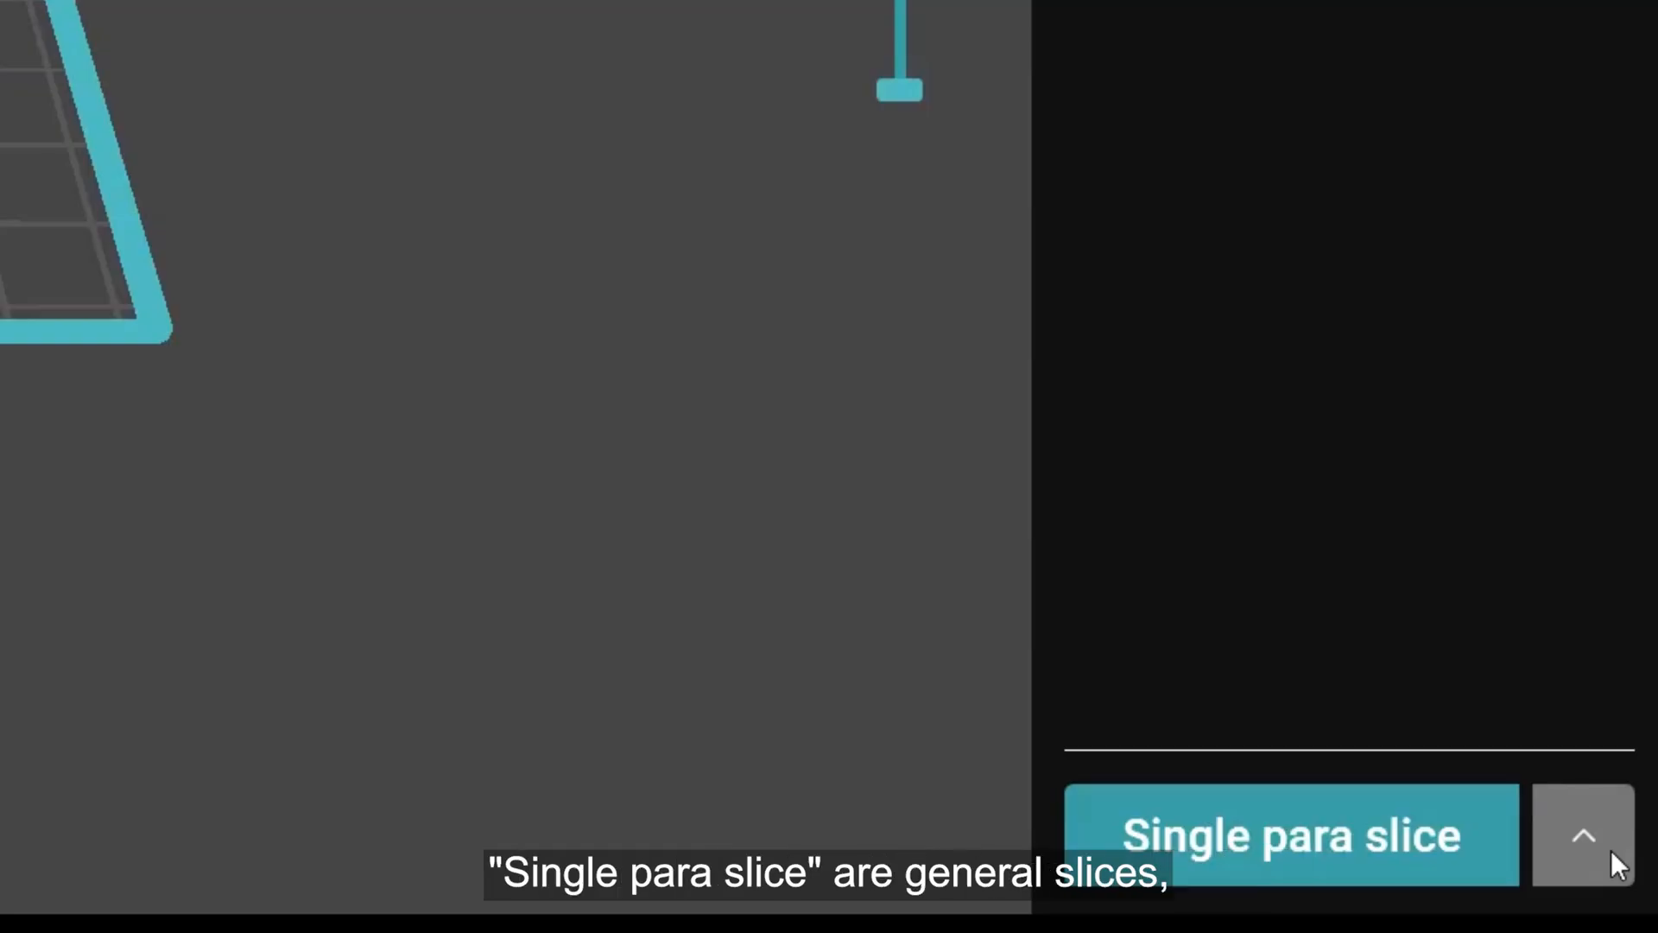
Switch the slicing mode to Multi-para slice and start slicing the arranged dental models.
{"action": "left_click", "coordinate": [1609, 850]}
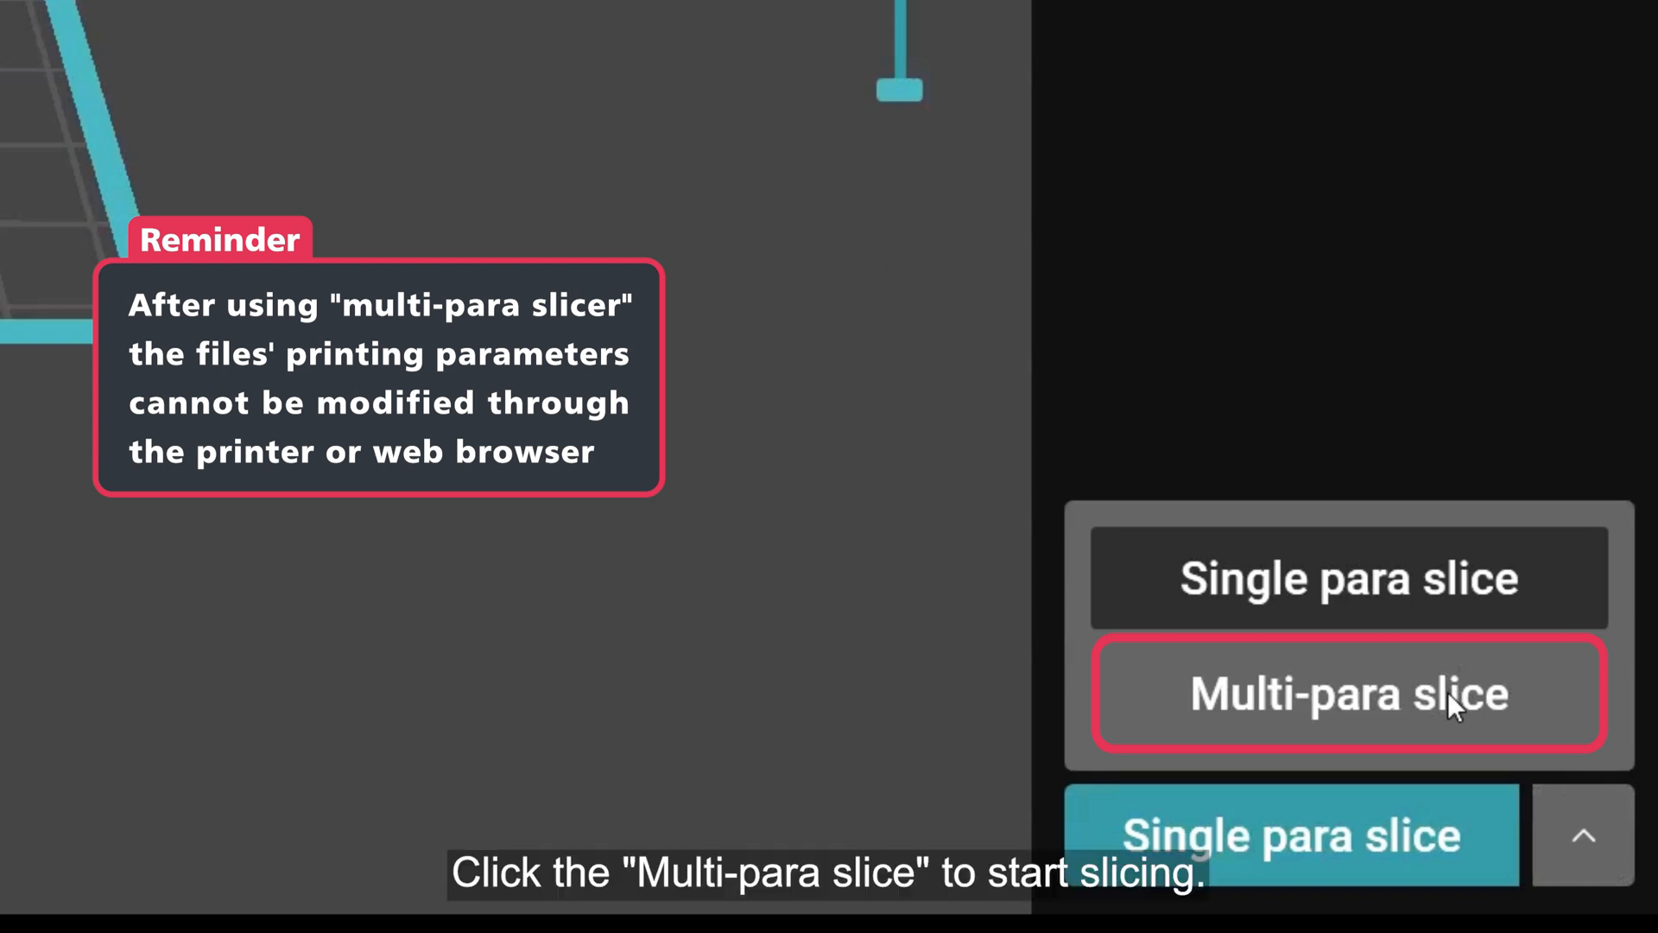
{"action": "left_click", "coordinate": [1447, 692]}
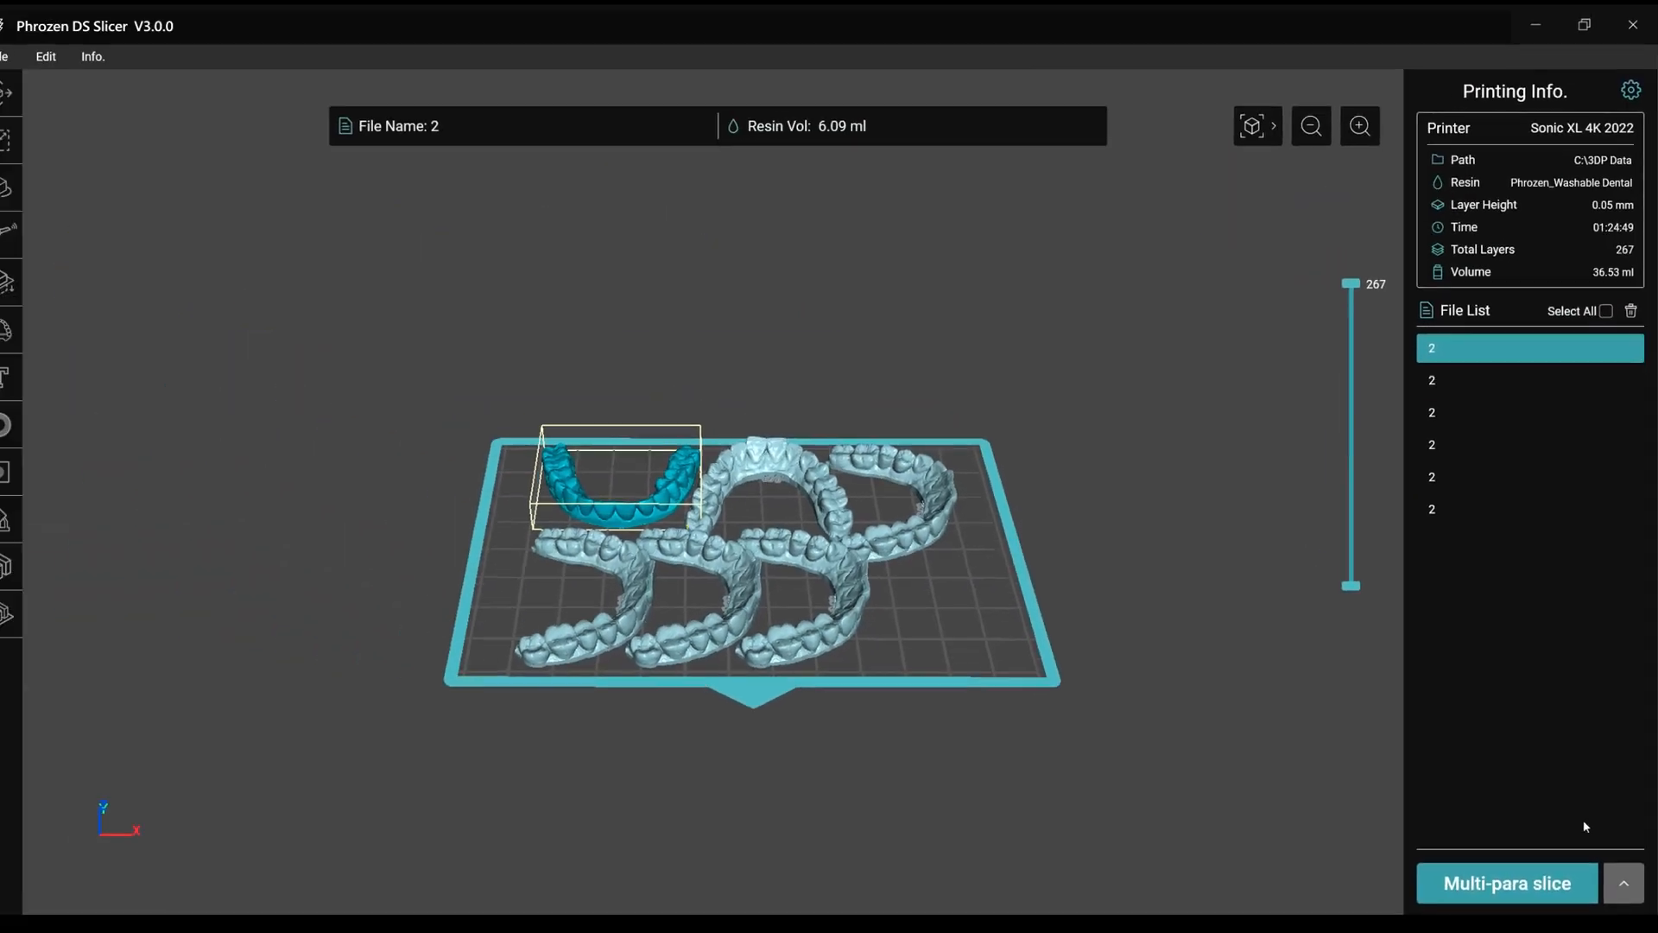
{"action": "left_click", "coordinate": [1494, 880]}
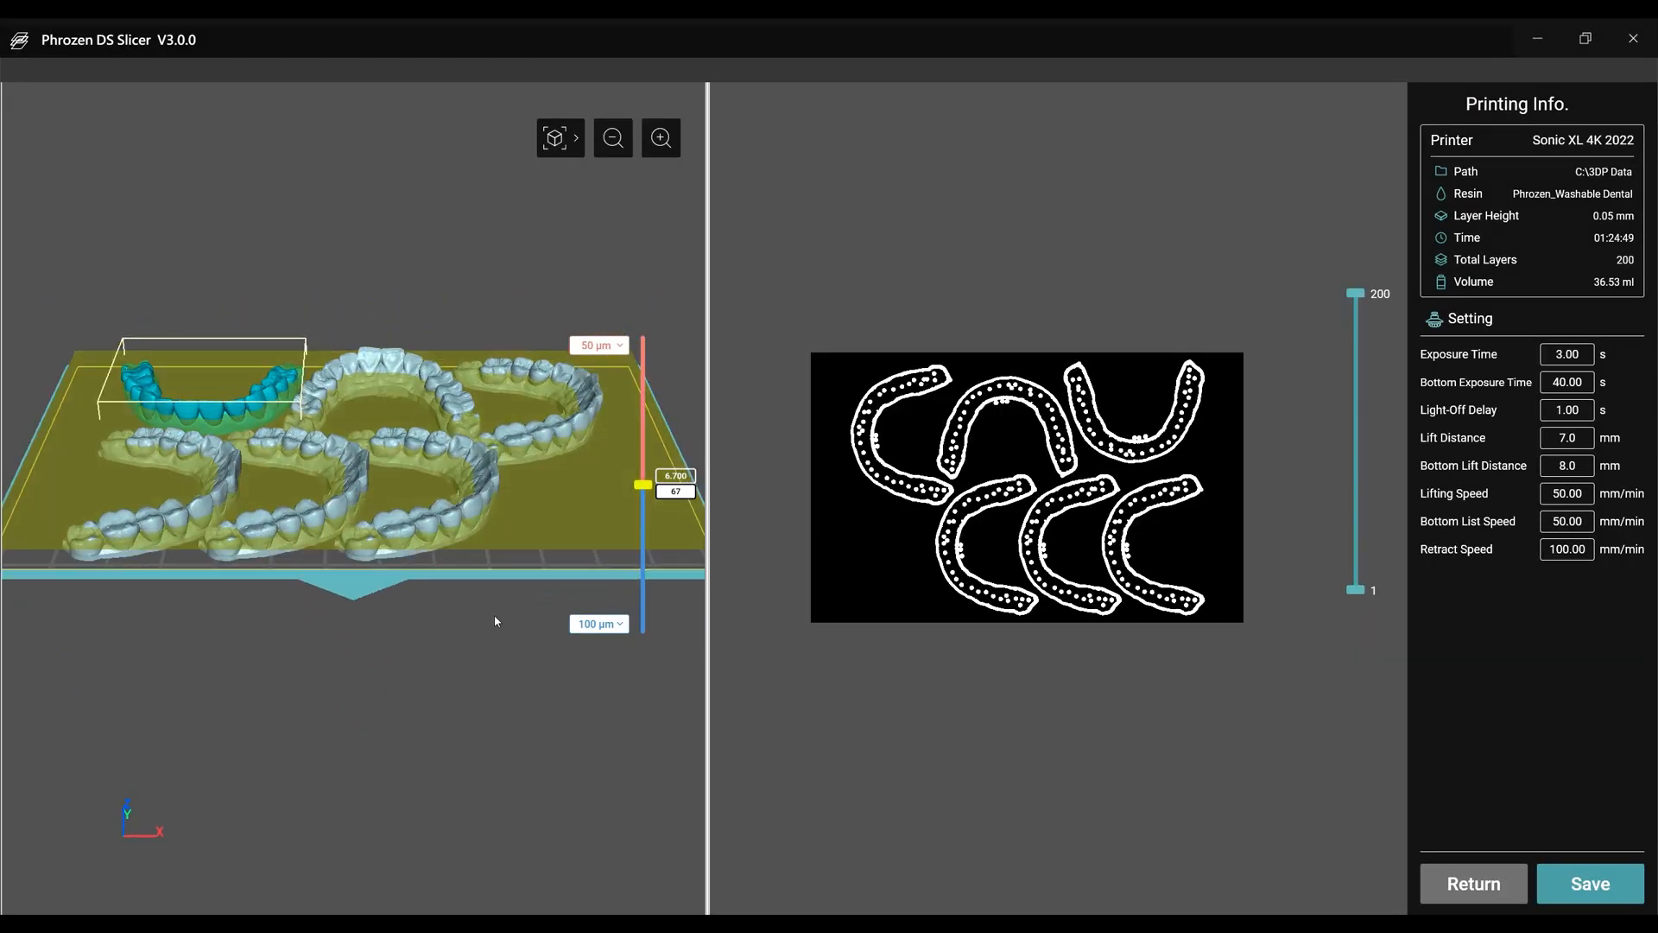
Set the boundary between the 100 µm lower layers and 50 µm upper layers to 2.200 mm and check the sliced layers.
{"action": "left_click_drag", "start_coordinate": [498, 611], "coordinate": [480, 576]}
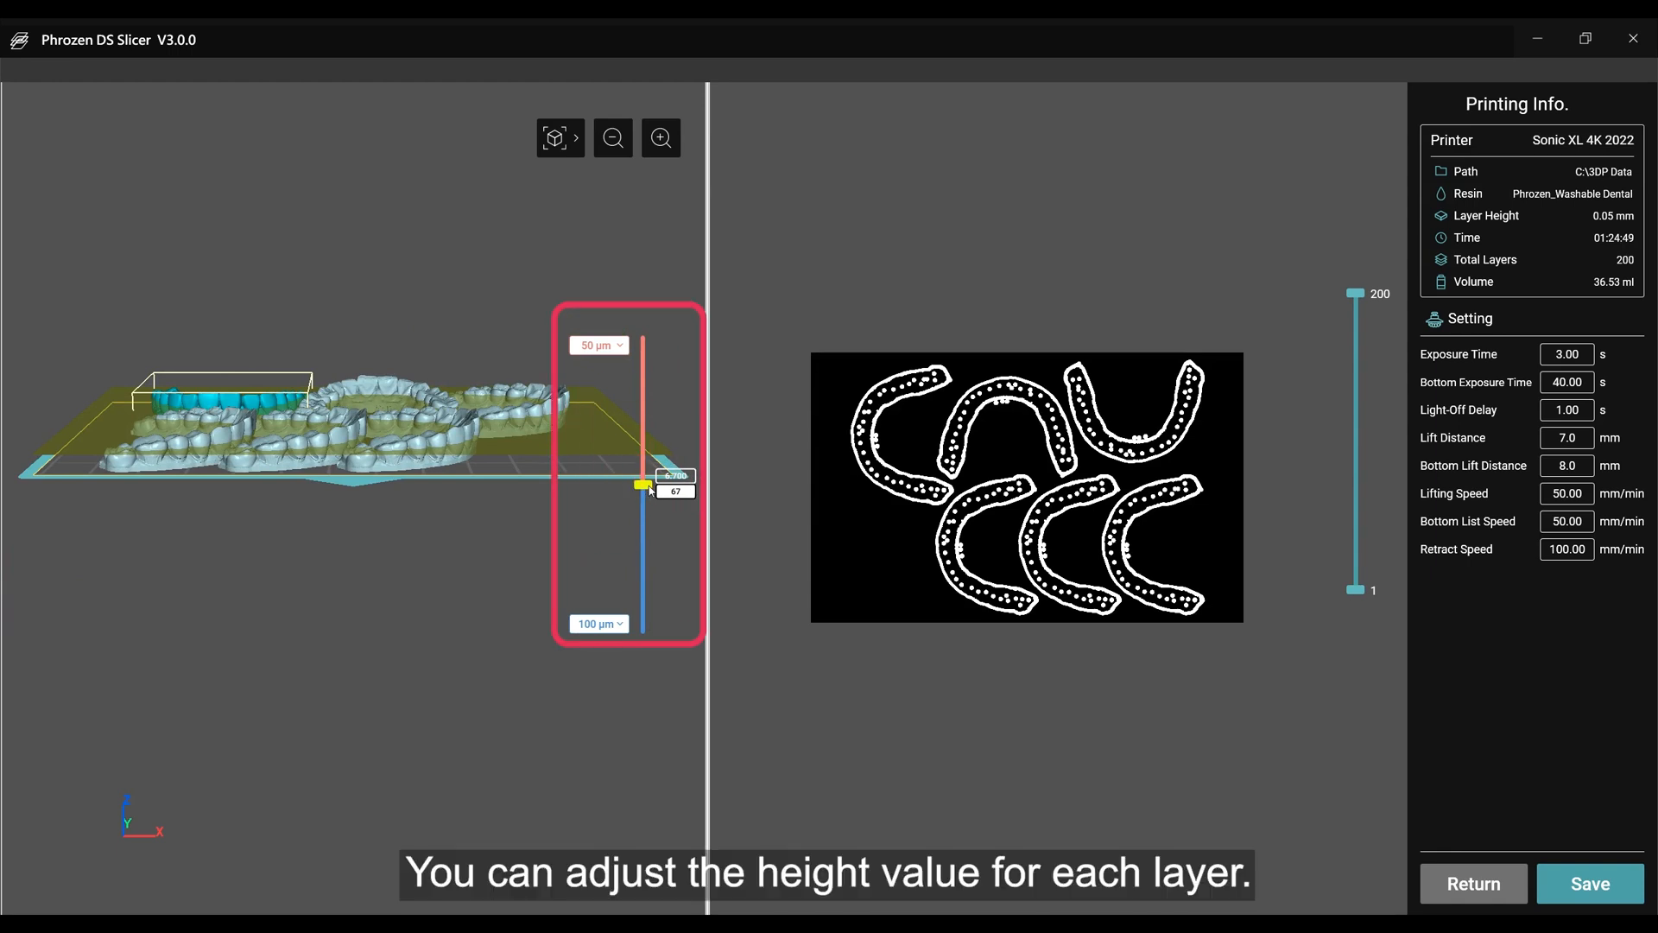
{"action": "left_click_drag", "start_coordinate": [649, 490], "coordinate": [623, 589]}
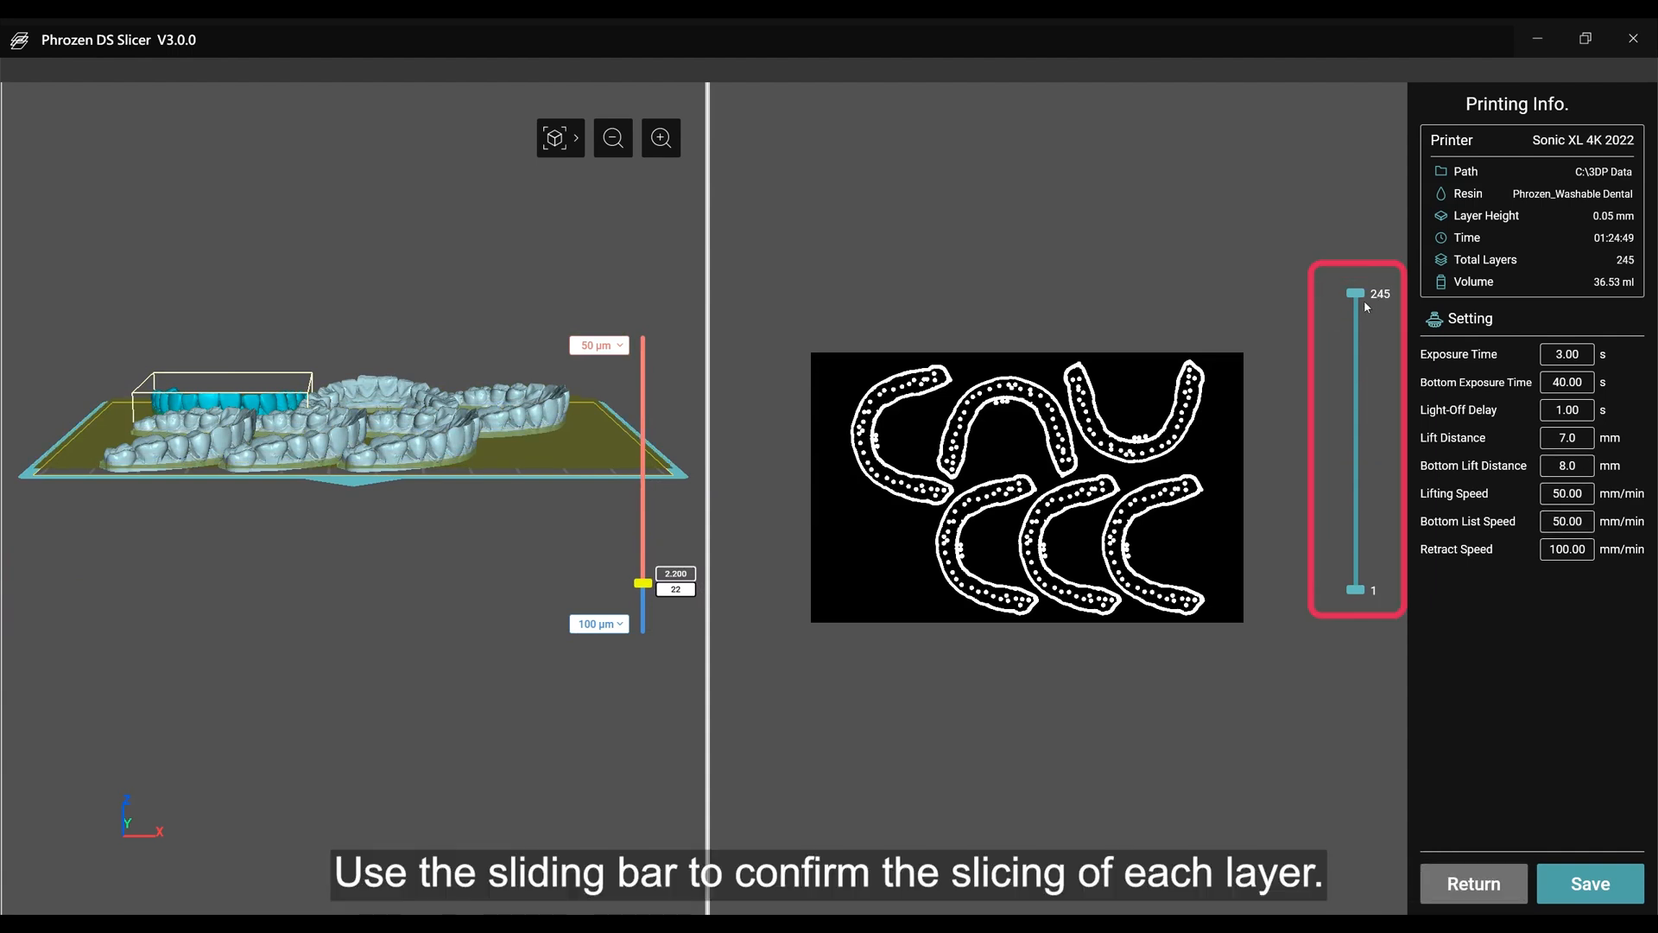
{"action": "mouse_move", "coordinate": [1364, 299]}
{"action": "left_mouse_down"}
{"action": "mouse_move", "coordinate": [1359, 530]}
{"action": "mouse_move", "coordinate": [1355, 292]}
{"action": "left_mouse_up"}
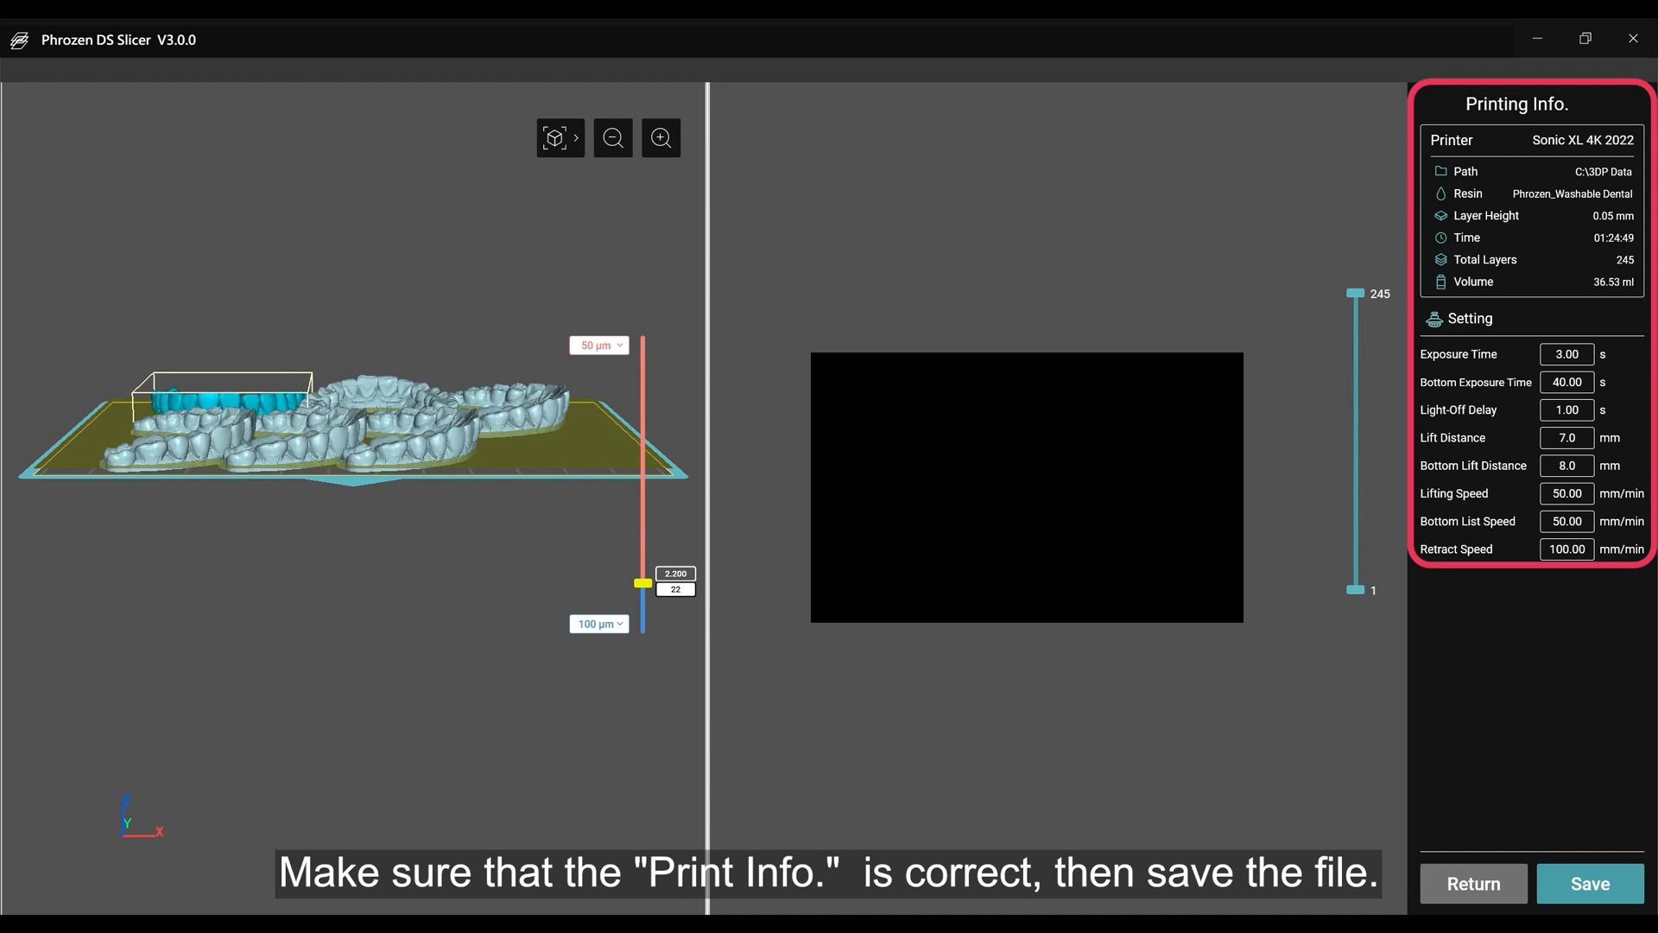
Save the sliced print to C:\3DP Data under the file name mode.
{"action": "left_click", "coordinate": [1598, 875]}
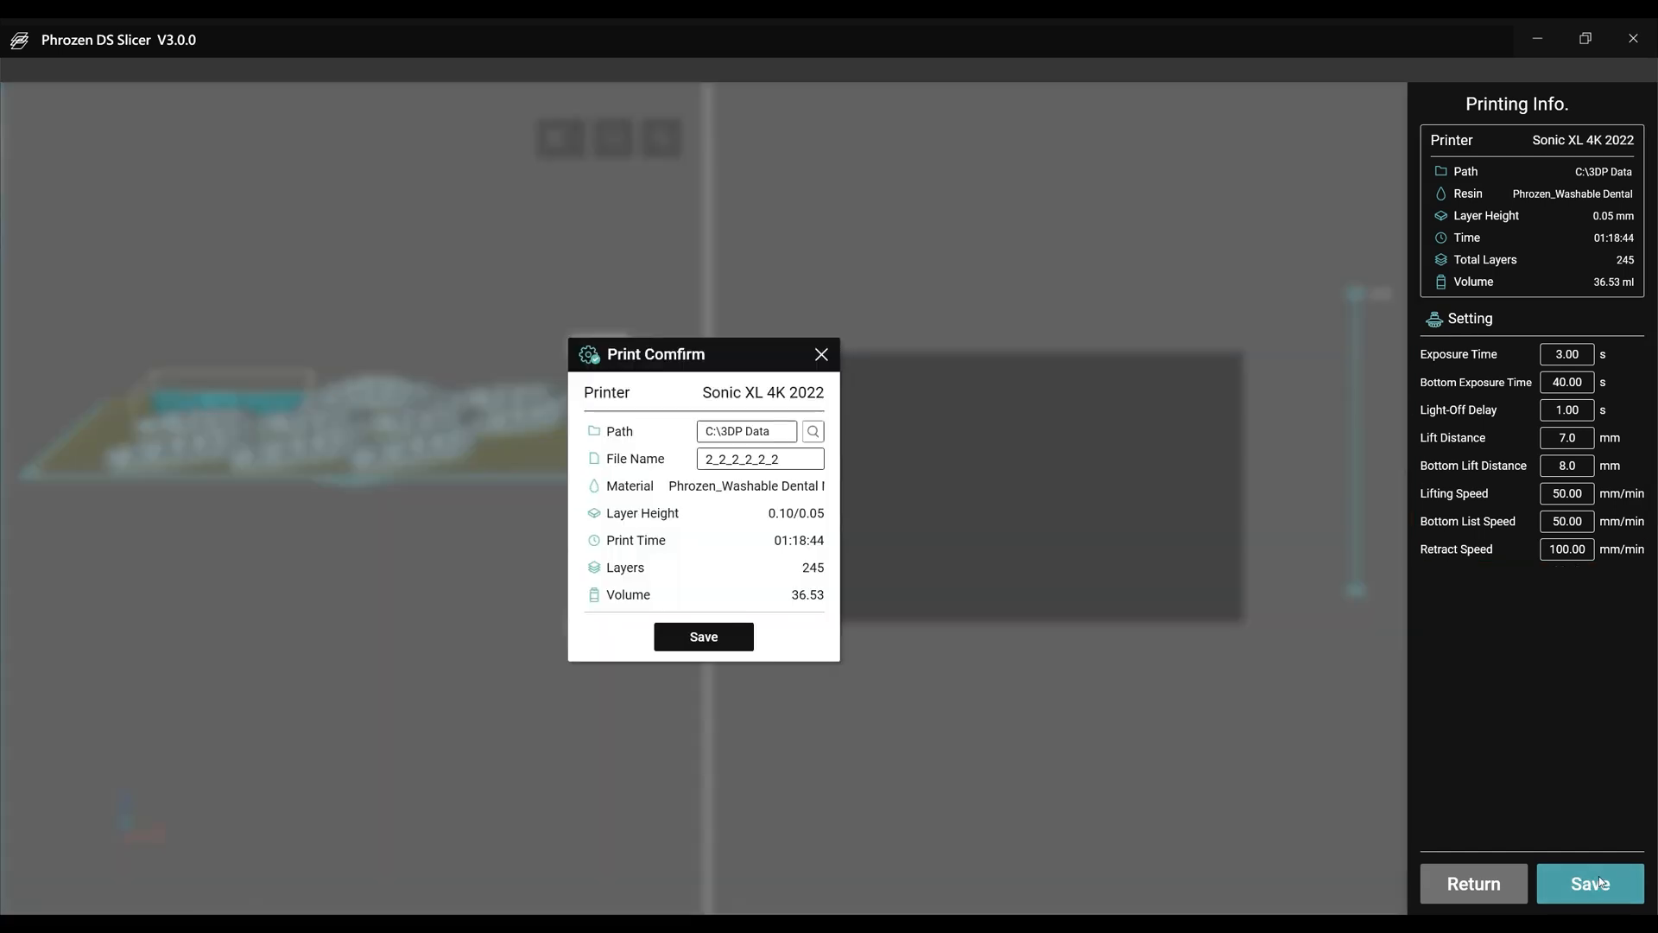
{"action": "double_click", "coordinate": [801, 450]}
{"action": "type", "text": "model"}
{"action": "left_click", "coordinate": [704, 637]}
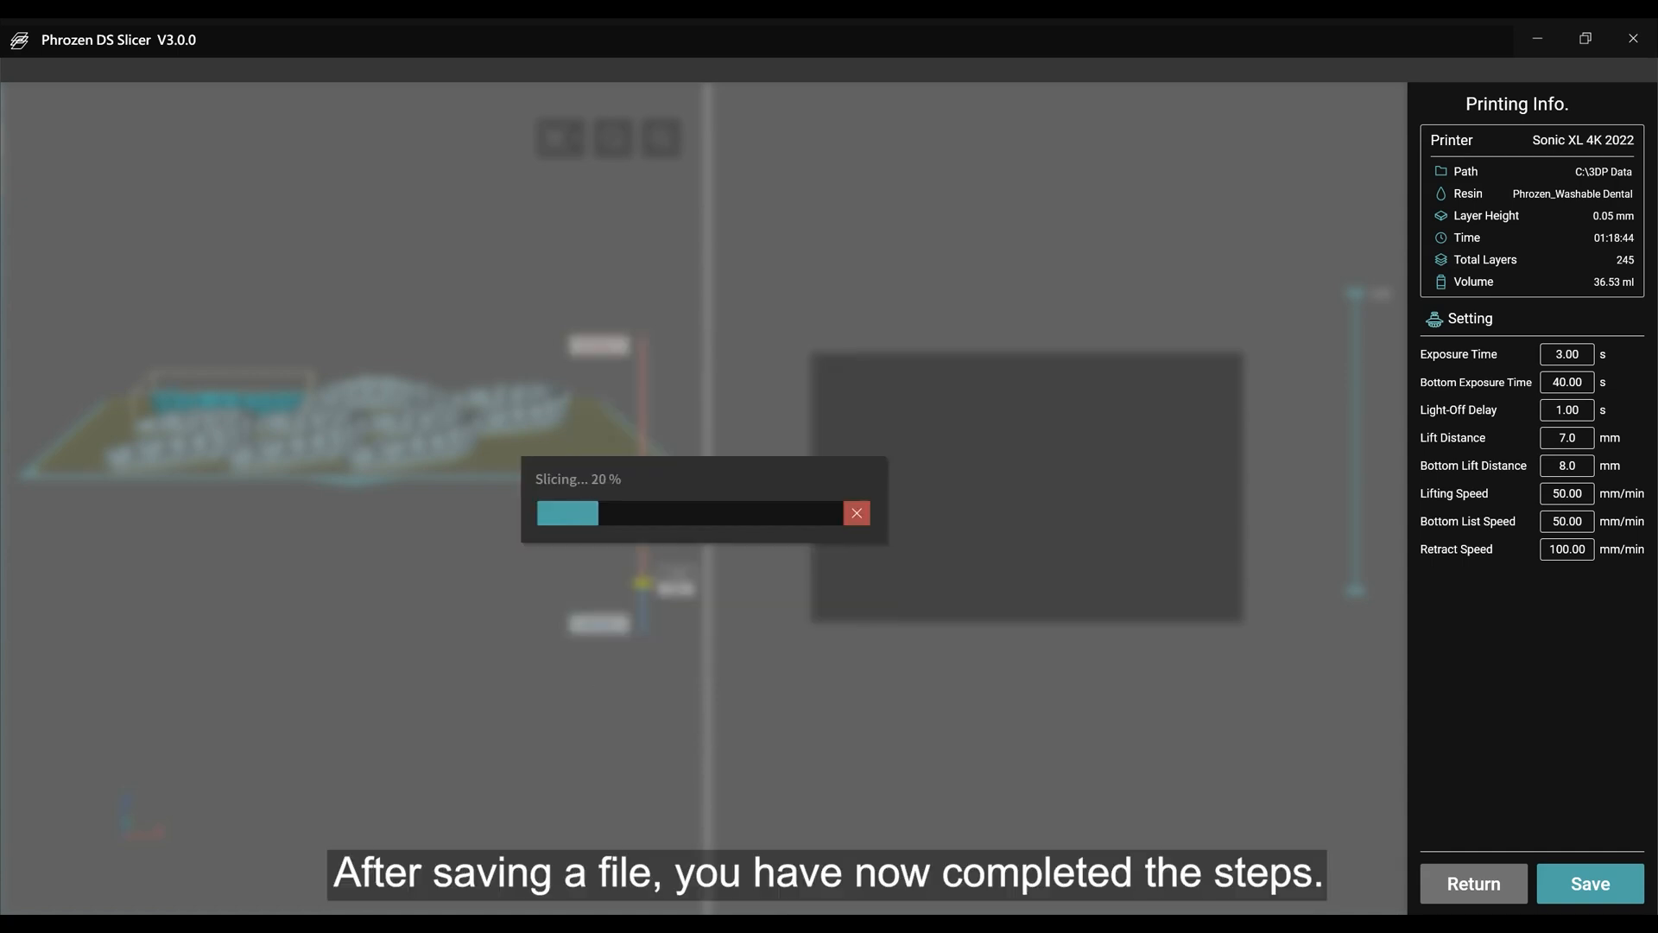